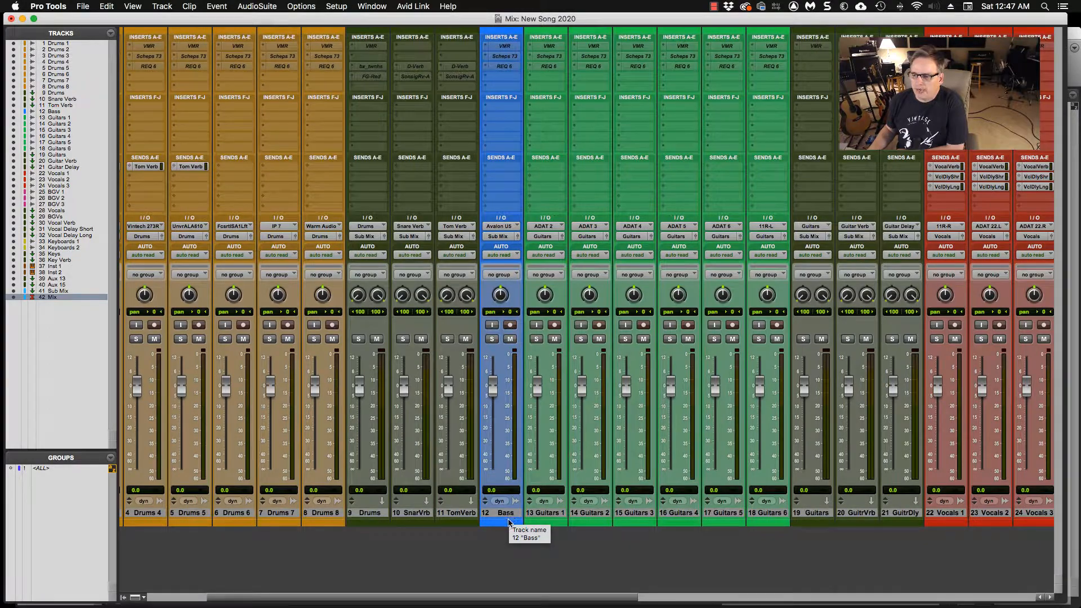
- Look through the whole mixer, from the drum, bass and guitar tracks to the vocals, keyboards, Sub Mix and Mix tracks
{"action": "scroll", "coordinate": [703, 518], "scroll_direction": "right", "scroll_amount": 10}
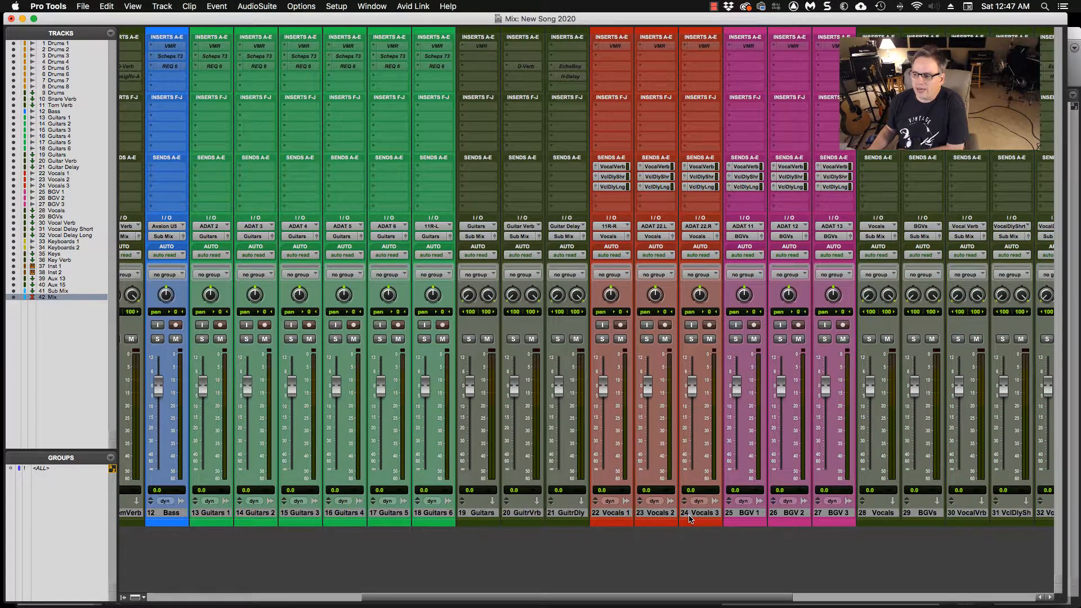
{"action": "scroll", "coordinate": [689, 519], "scroll_direction": "right", "scroll_amount": 4}
{"action": "scroll", "coordinate": [597, 521], "scroll_direction": "right", "scroll_amount": 10}
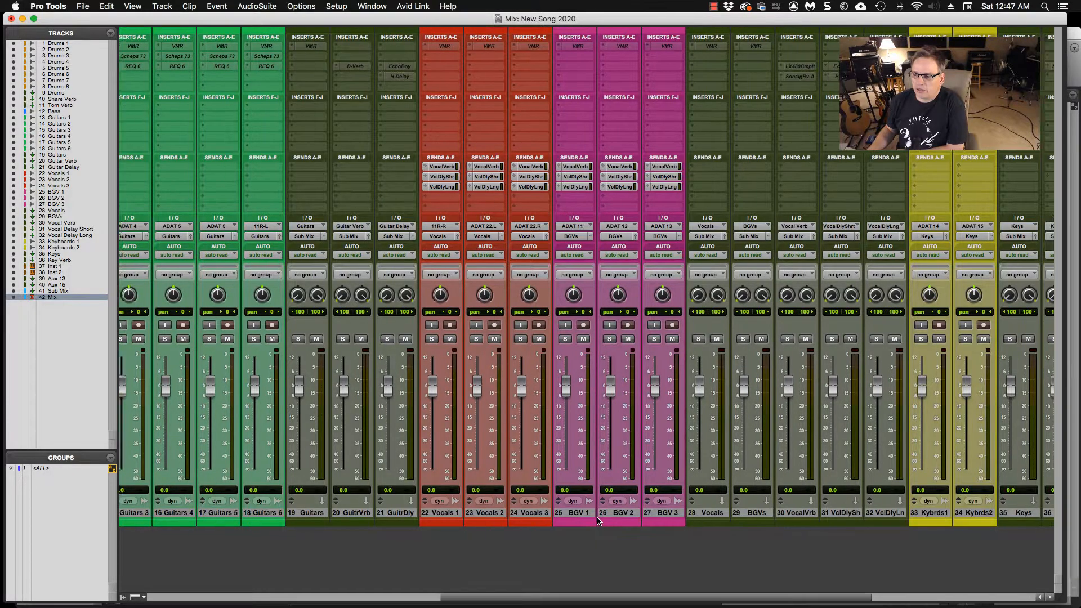
{"action": "scroll", "coordinate": [781, 523], "scroll_direction": "right", "scroll_amount": 2}
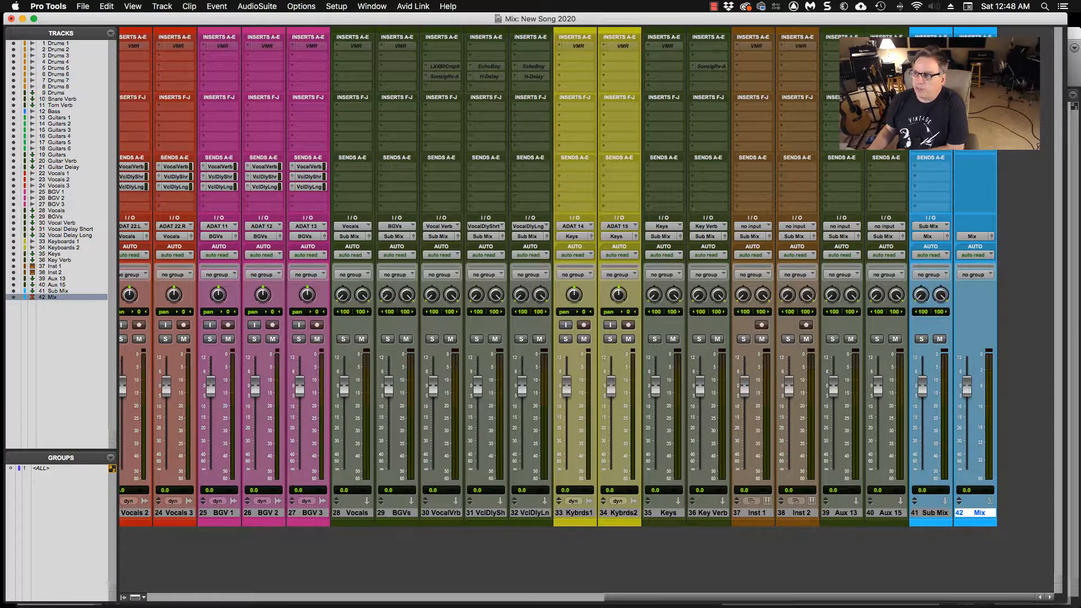
{"action": "scroll", "coordinate": [716, 117], "scroll_direction": "left", "scroll_amount": 4}
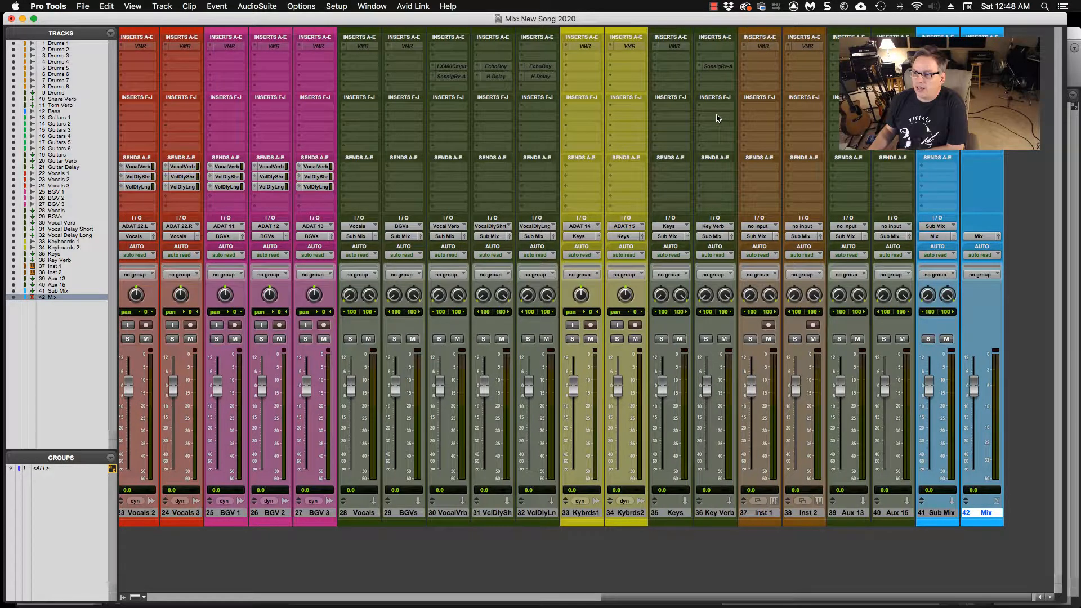
{"action": "scroll", "coordinate": [717, 118], "scroll_direction": "left", "scroll_amount": 6}
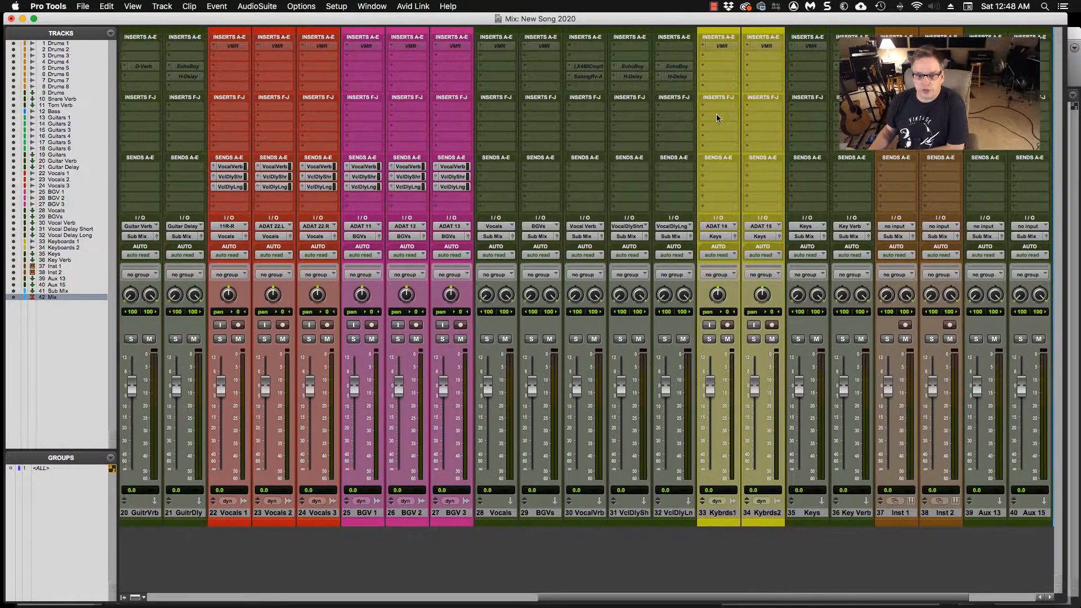
{"action": "scroll", "coordinate": [716, 118], "scroll_direction": "left", "scroll_amount": 10}
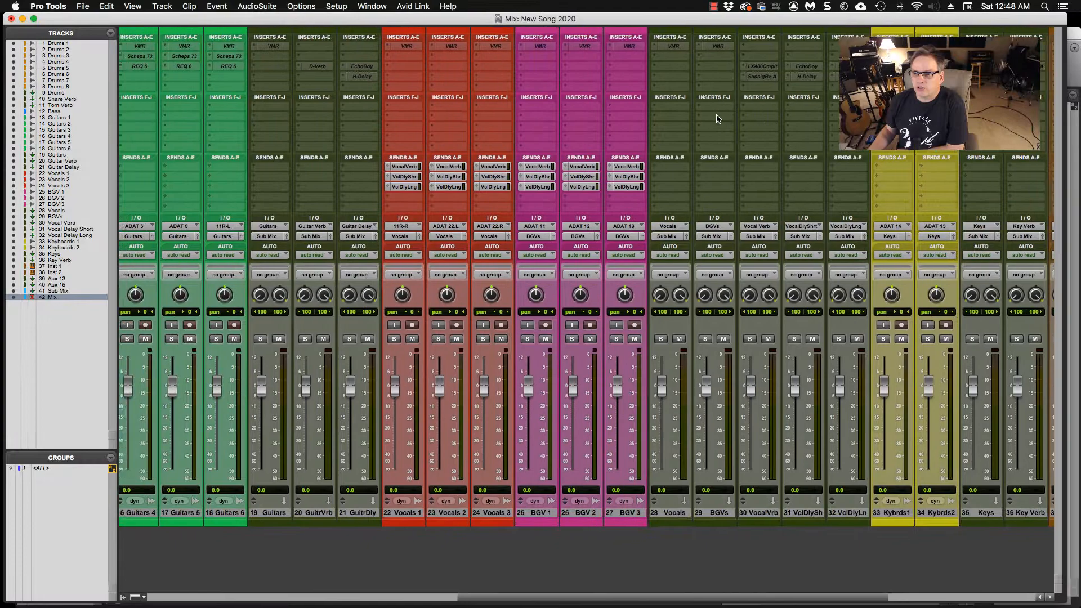
{"action": "scroll", "coordinate": [716, 117], "scroll_direction": "left", "scroll_amount": 15}
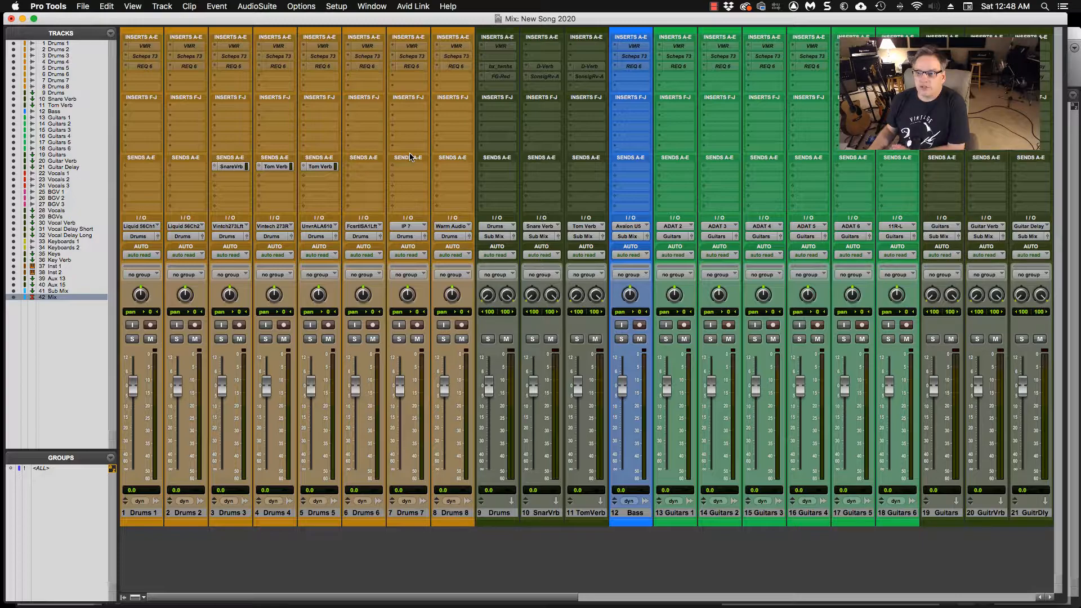
- Open the D-Verb insert on the Snare Verb track, examine its reverb settings and close it
{"action": "scroll", "coordinate": [410, 158], "scroll_direction": "right", "scroll_amount": 3}
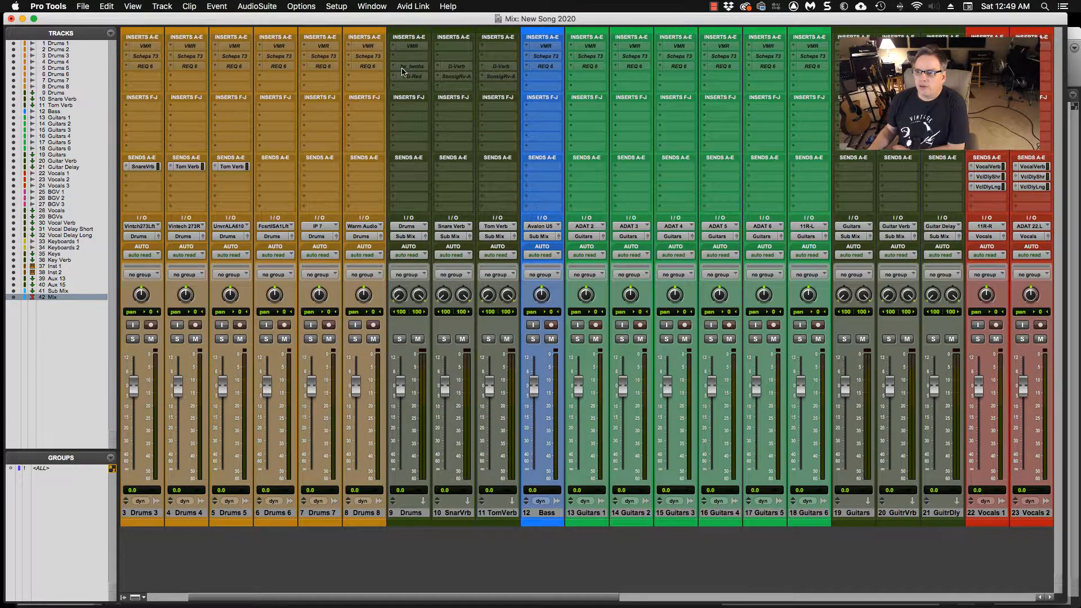
{"action": "scroll", "coordinate": [402, 70], "scroll_direction": "right", "scroll_amount": 2}
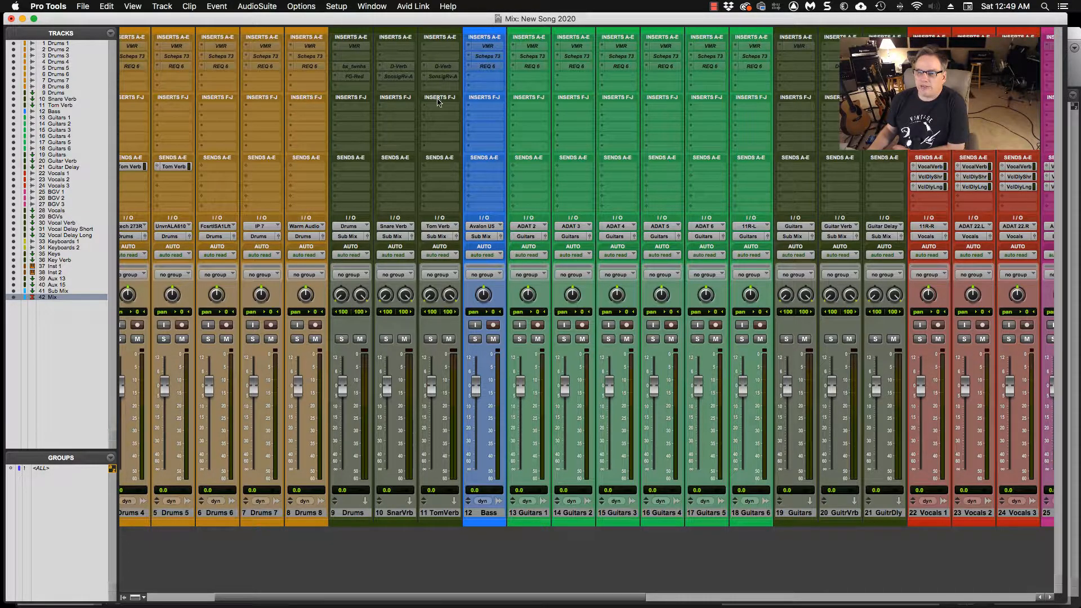
{"action": "left_click", "coordinate": [400, 66]}
{"action": "left_click", "coordinate": [573, 56]}
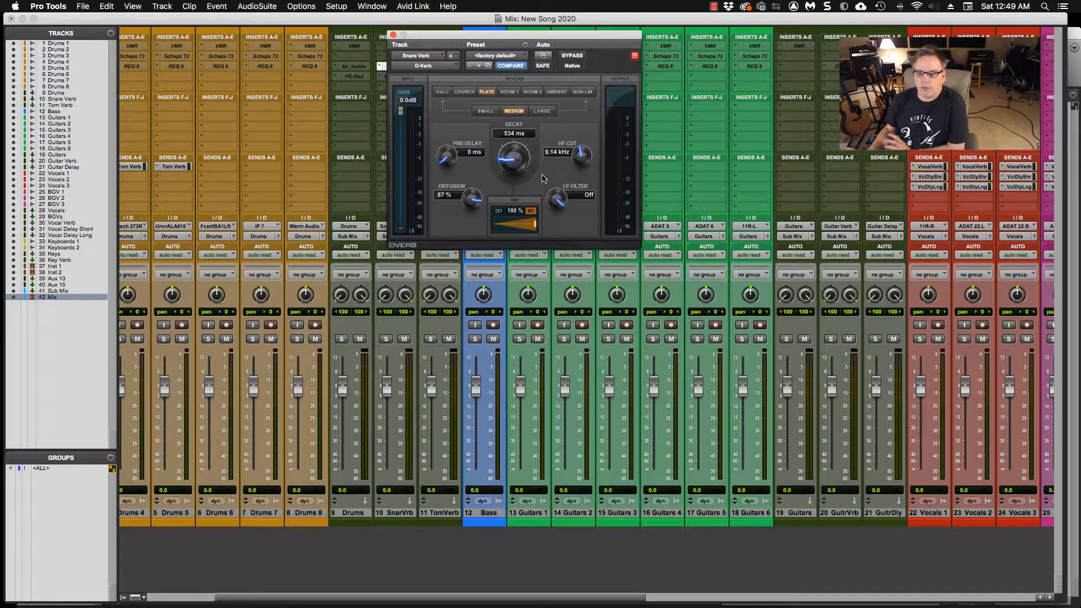
{"action": "left_click", "coordinate": [391, 35]}
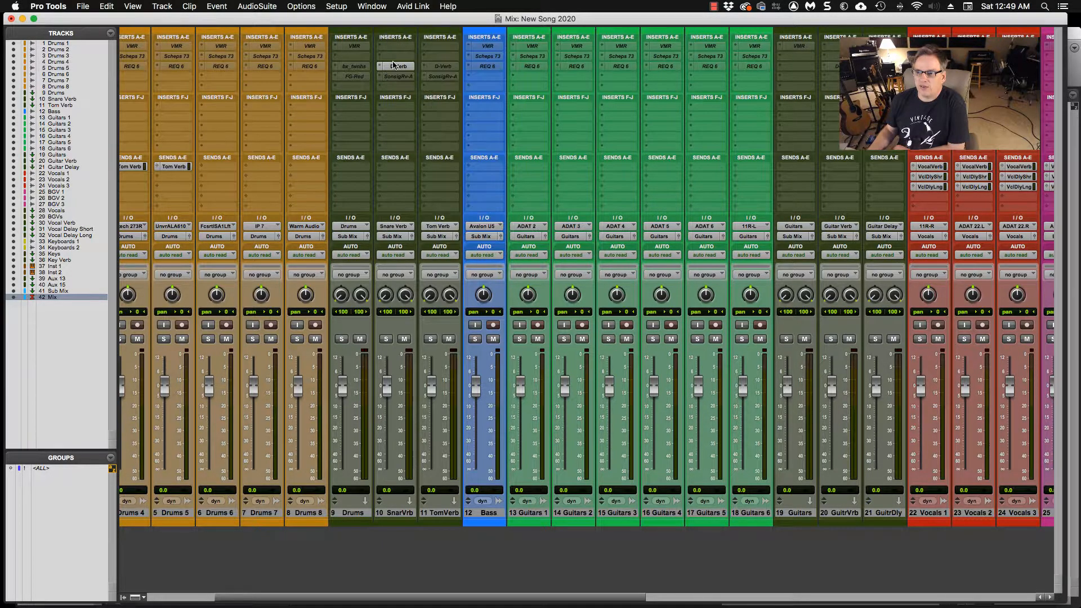
- Examine the Sonsig Rev-A reverb on the Snare Verb track, close its window and make the insert inactive
{"action": "right_click", "coordinate": [398, 67]}
{"action": "left_click", "coordinate": [398, 89]}
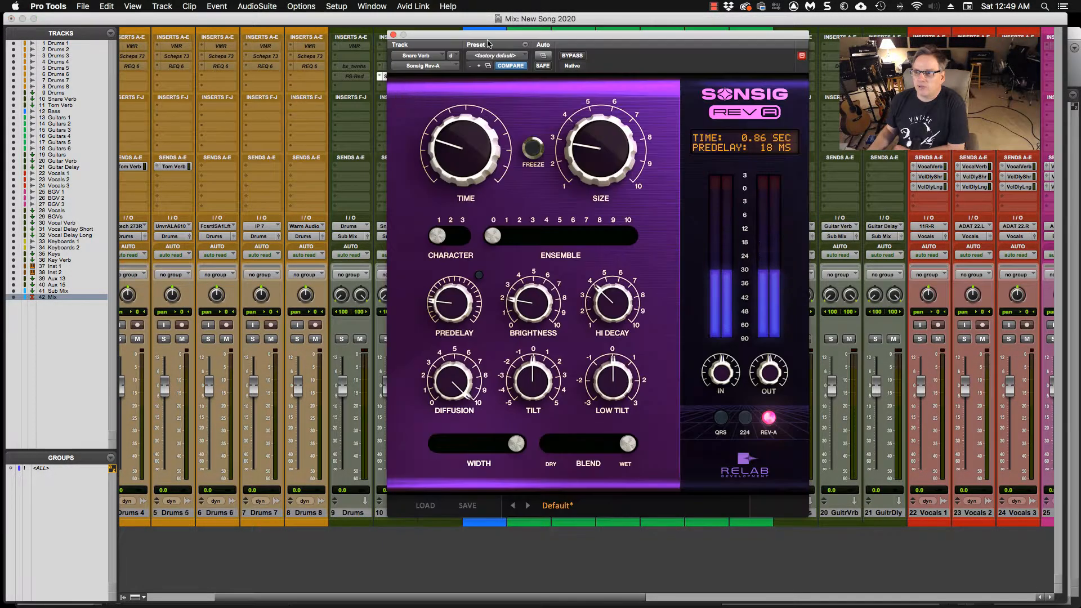
{"action": "left_click_drag", "start_coordinate": [495, 35], "coordinate": [438, 36]}
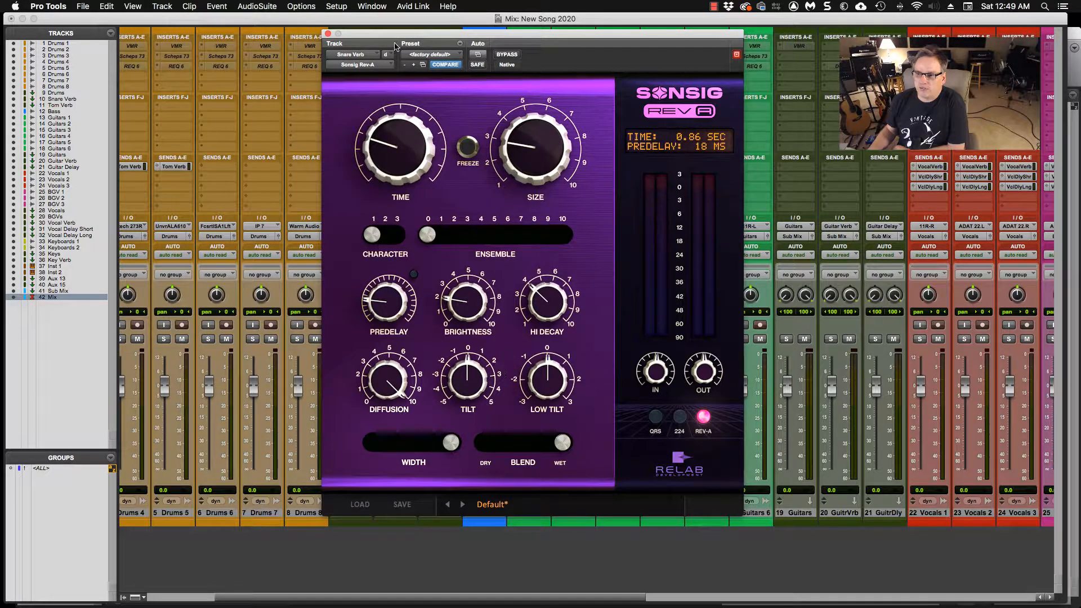
{"action": "left_click", "coordinate": [328, 35]}
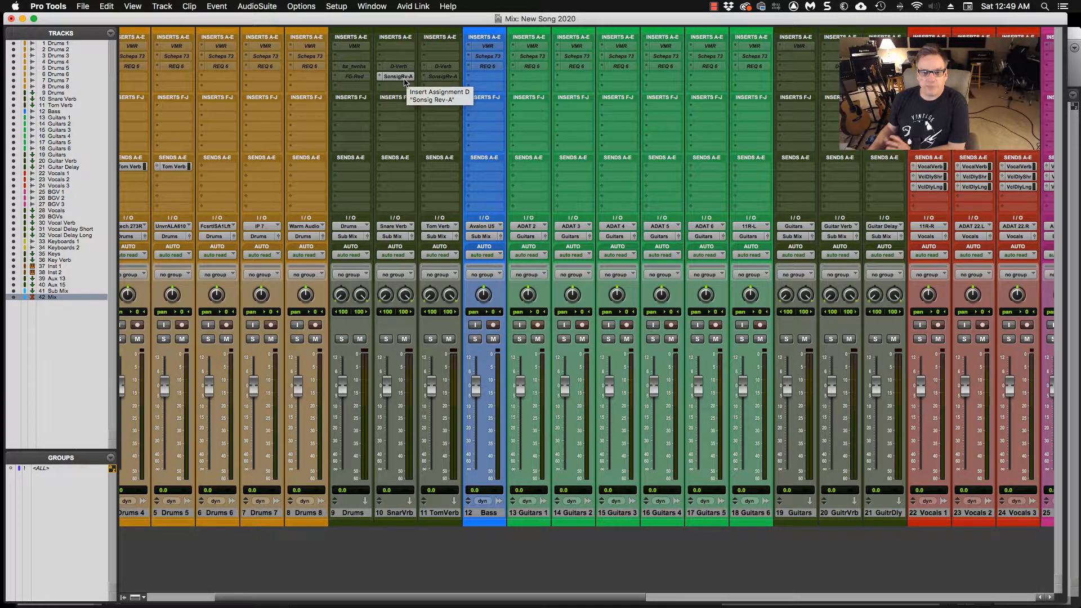
{"action": "right_click", "coordinate": [404, 82]}
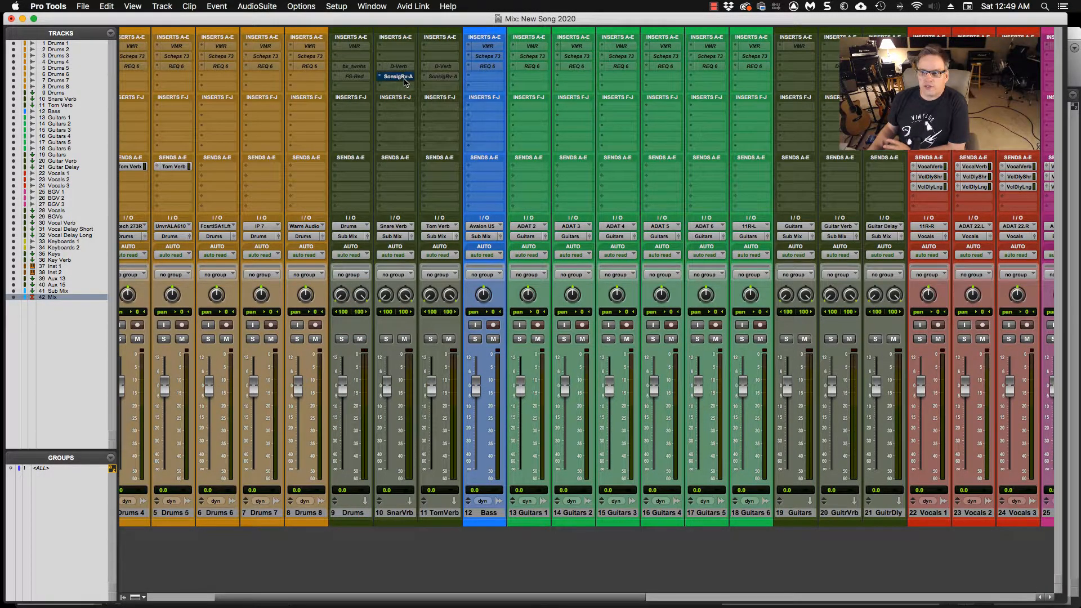
{"action": "right_click", "coordinate": [404, 82]}
{"action": "left_click", "coordinate": [427, 92]}
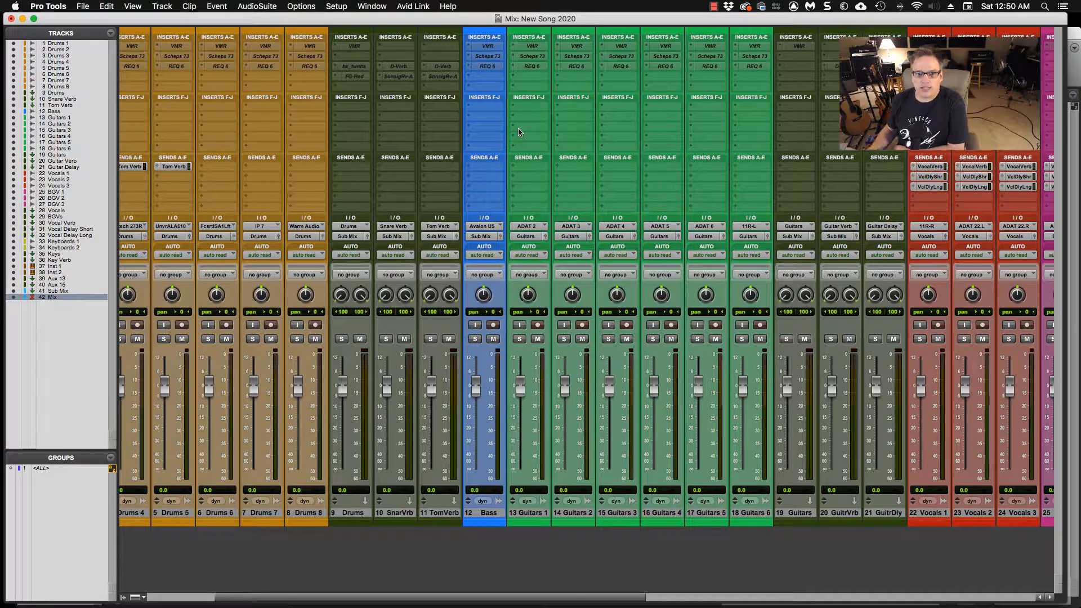
{"action": "scroll", "coordinate": [518, 132], "scroll_direction": "right", "scroll_amount": 8}
{"action": "scroll", "coordinate": [518, 133], "scroll_direction": "right", "scroll_amount": 10}
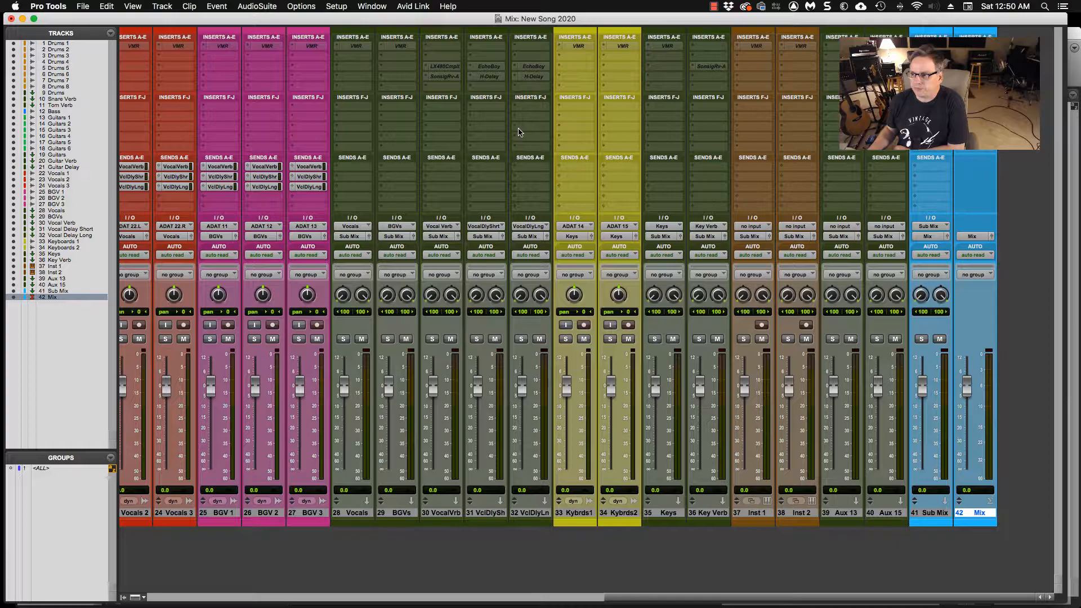
{"action": "scroll", "coordinate": [518, 133], "scroll_direction": "left", "scroll_amount": 10}
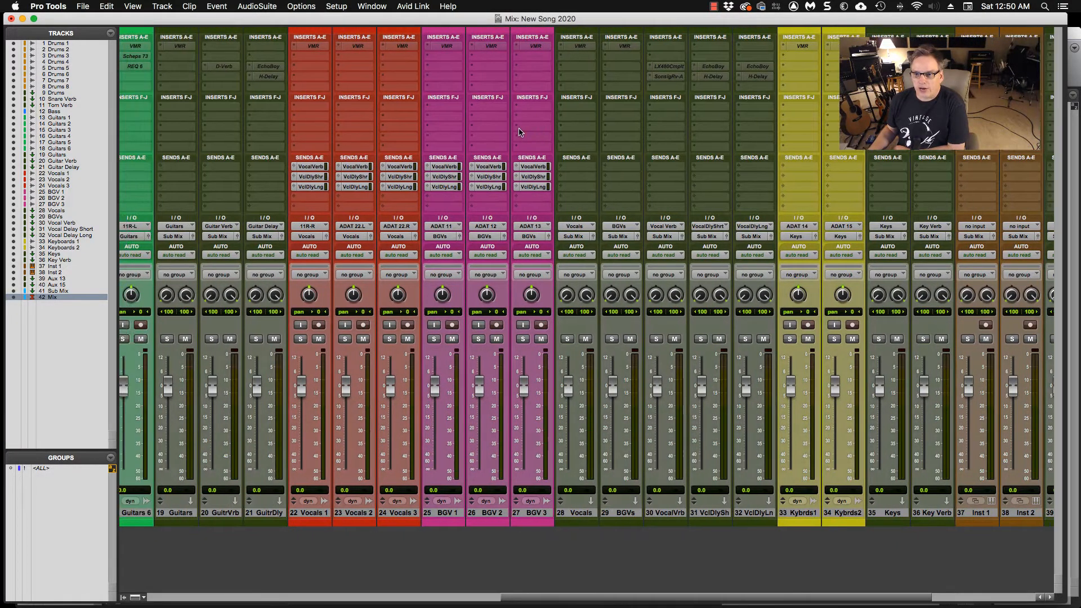
{"action": "scroll", "coordinate": [519, 133], "scroll_direction": "left", "scroll_amount": 10}
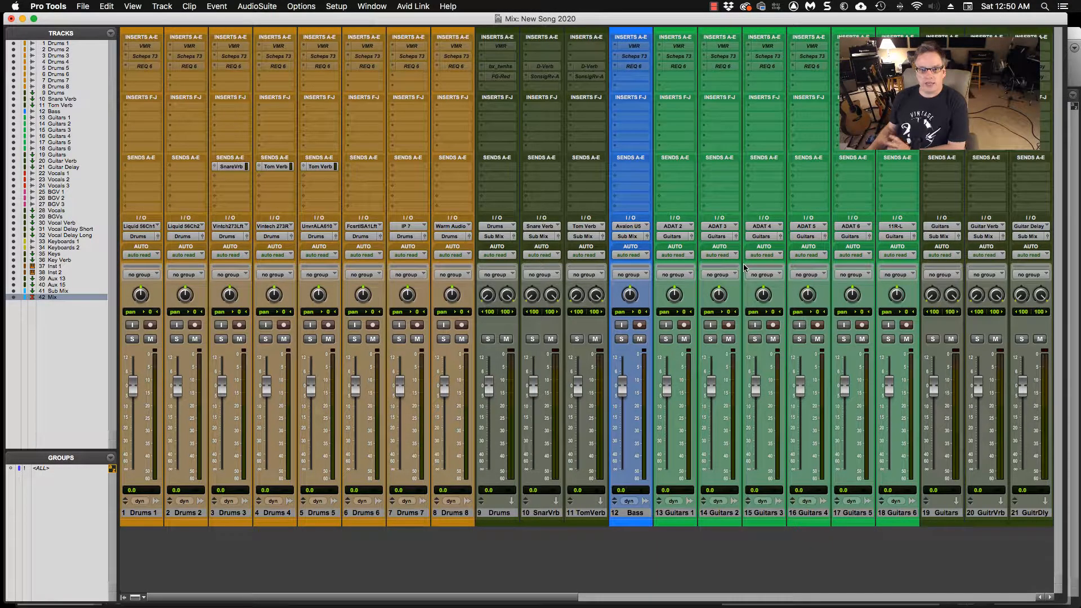
{"action": "scroll", "coordinate": [743, 268], "scroll_direction": "right", "scroll_amount": 7}
{"action": "scroll", "coordinate": [743, 268], "scroll_direction": "right", "scroll_amount": 6}
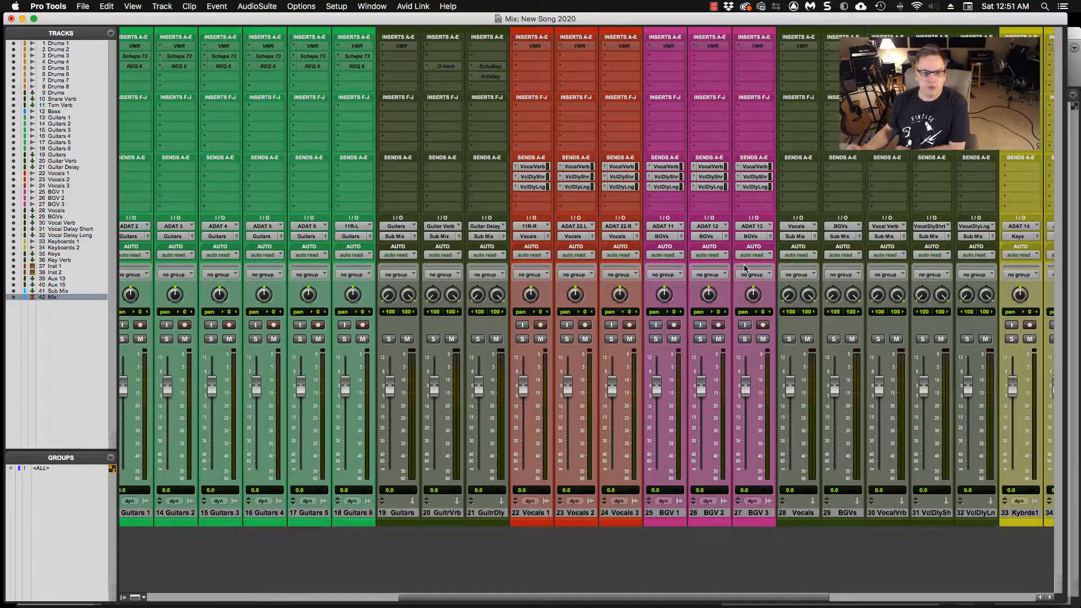
- Create a new local session named Demo without using a template
{"action": "left_click", "coordinate": [81, 7]}
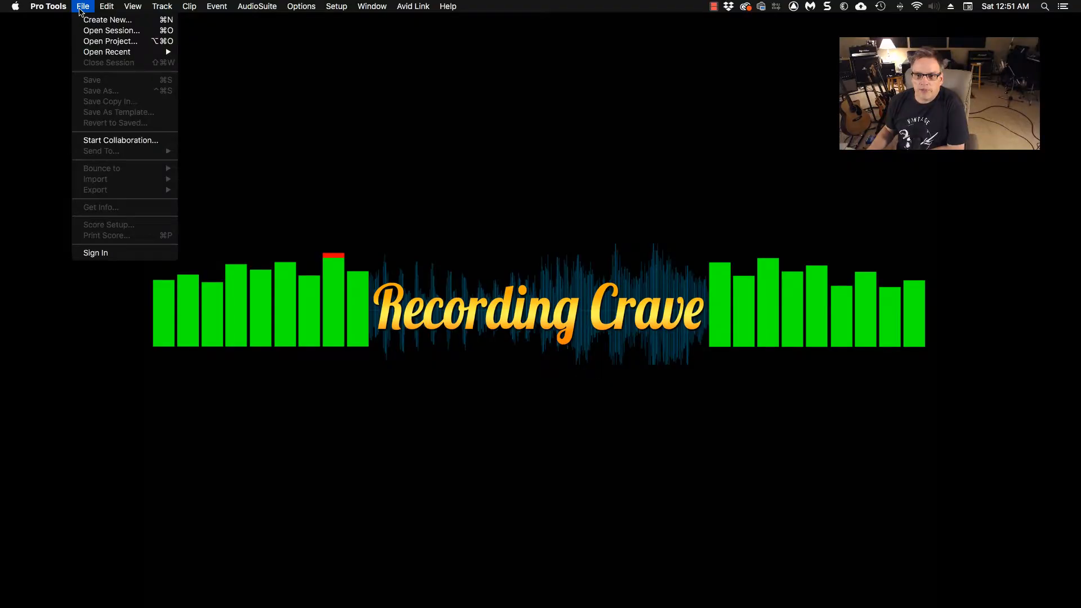
{"action": "left_click", "coordinate": [92, 20]}
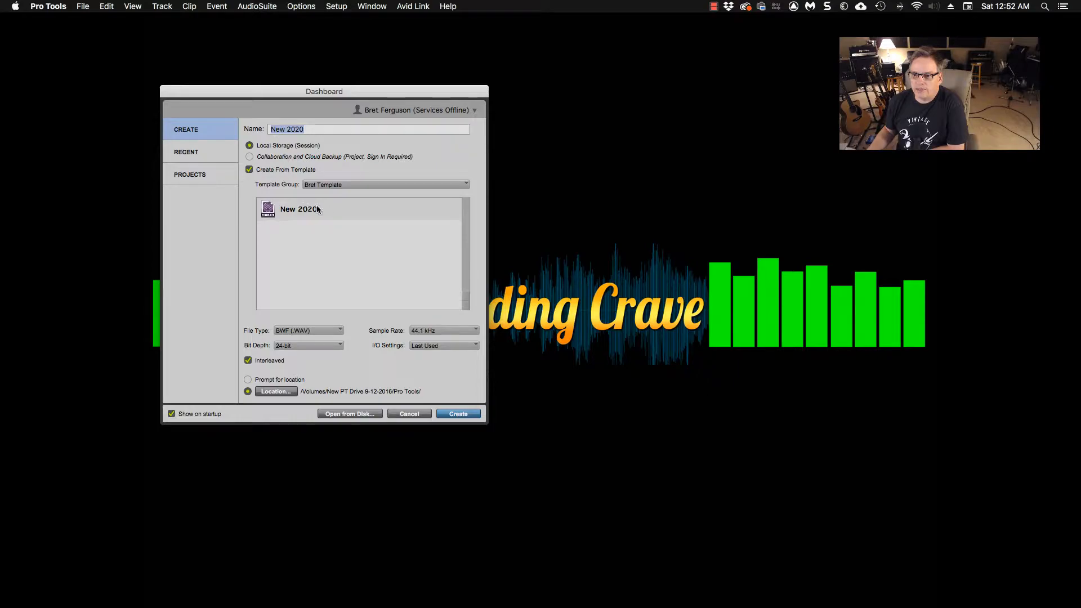
{"action": "left_click", "coordinate": [249, 170]}
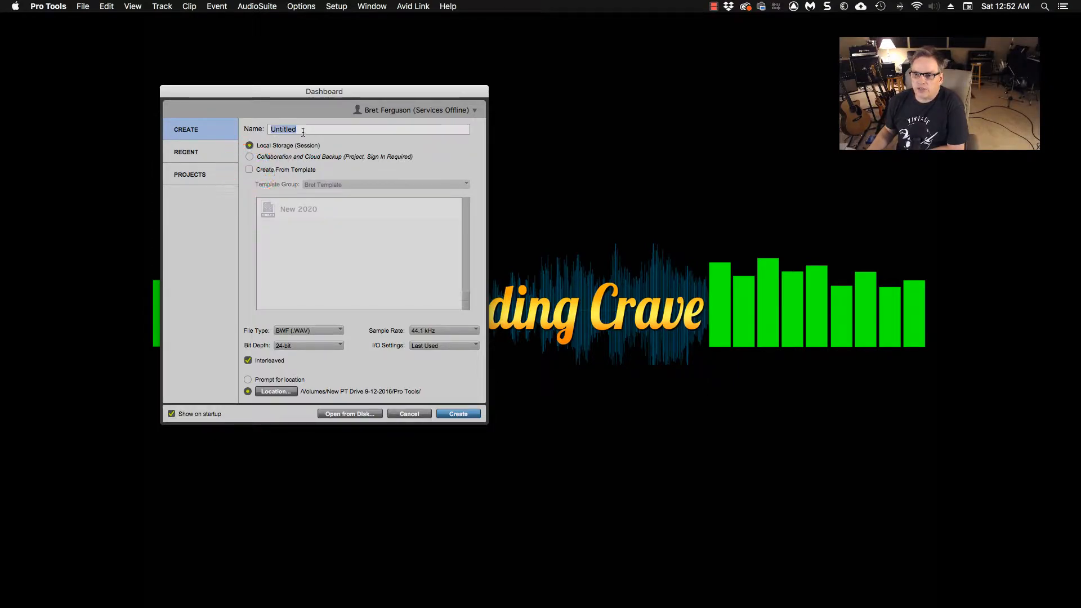
{"action": "left_click_drag", "start_coordinate": [307, 93], "coordinate": [316, 48]}
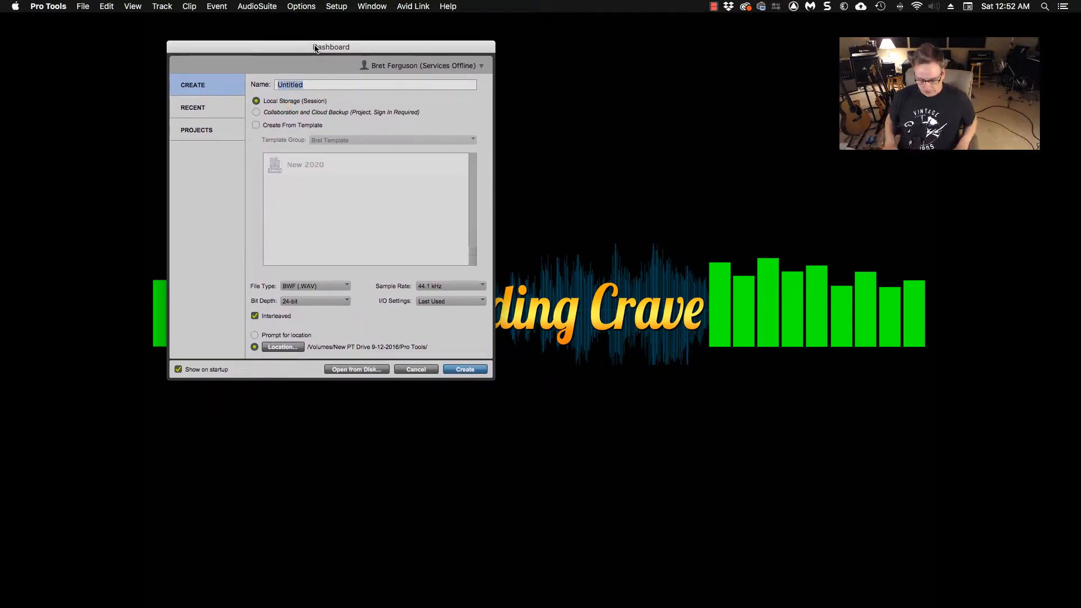
{"action": "type", "text": "Demo"}
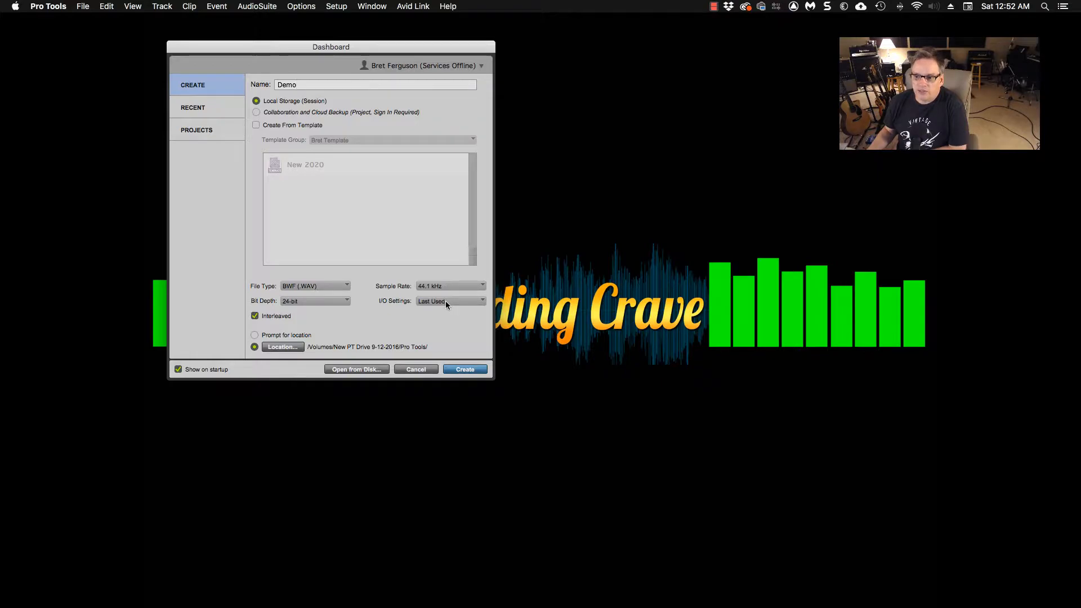
{"action": "left_click", "coordinate": [462, 370]}
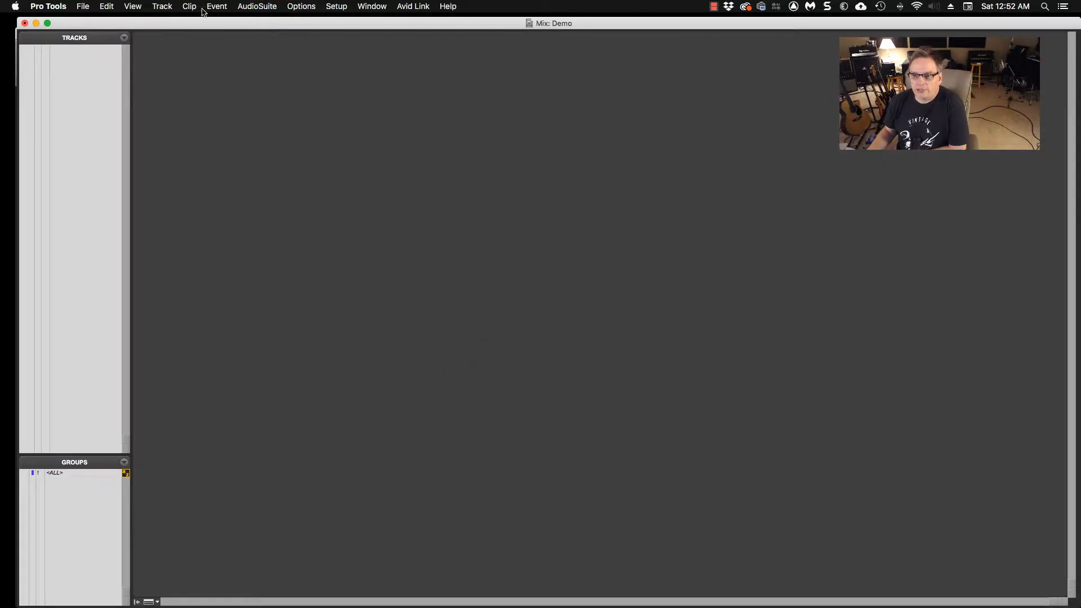
- Start creating new tracks and define four mono audio tracks named Guitar
{"action": "left_click", "coordinate": [160, 10]}
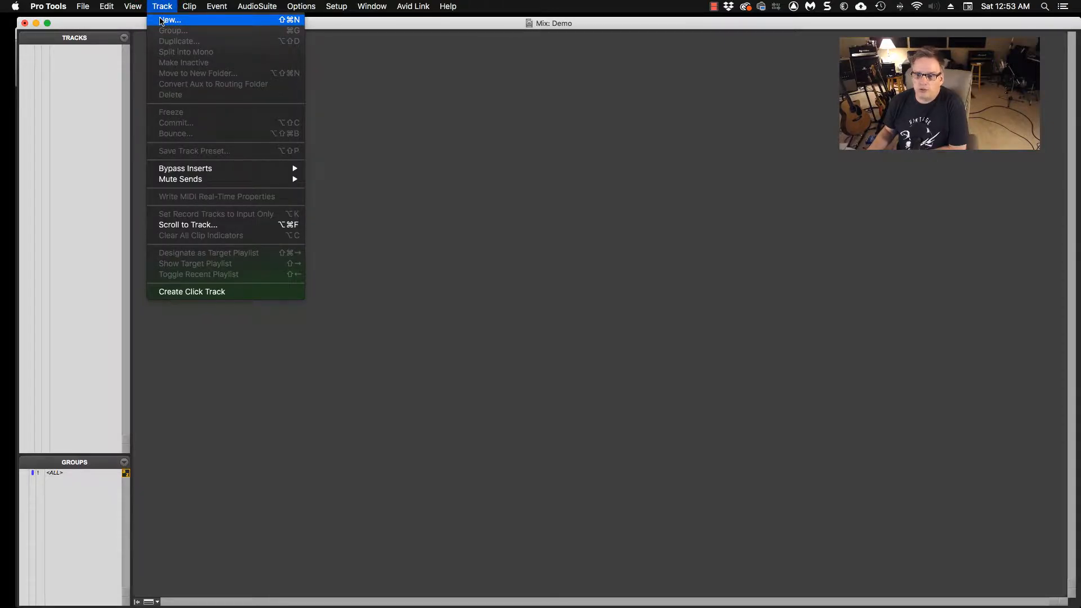
{"action": "left_click", "coordinate": [162, 21]}
{"action": "left_click_drag", "start_coordinate": [524, 101], "coordinate": [511, 111]}
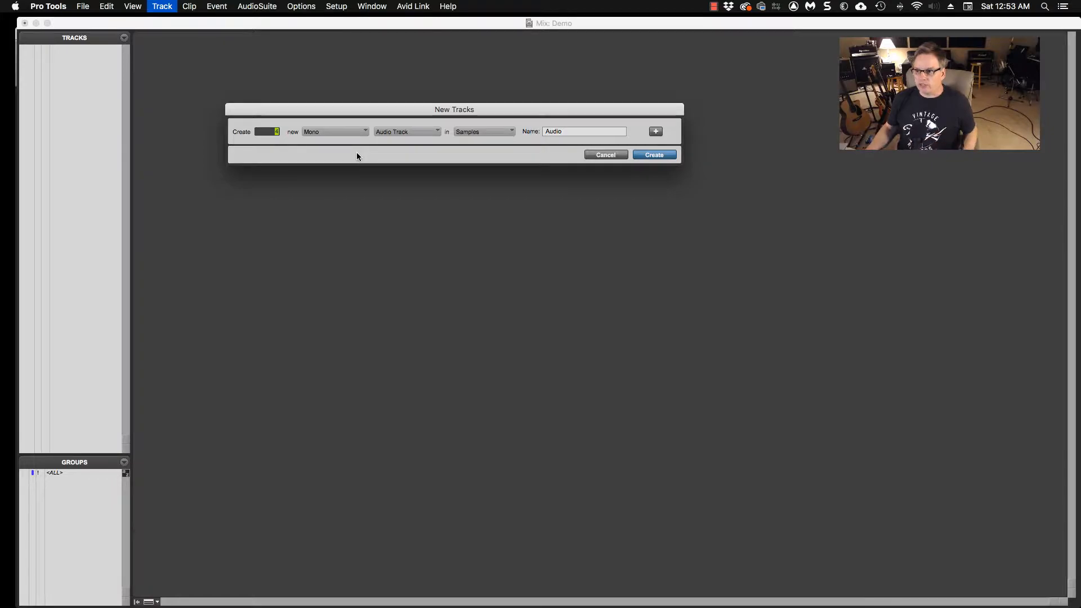
{"action": "double_click", "coordinate": [568, 131]}
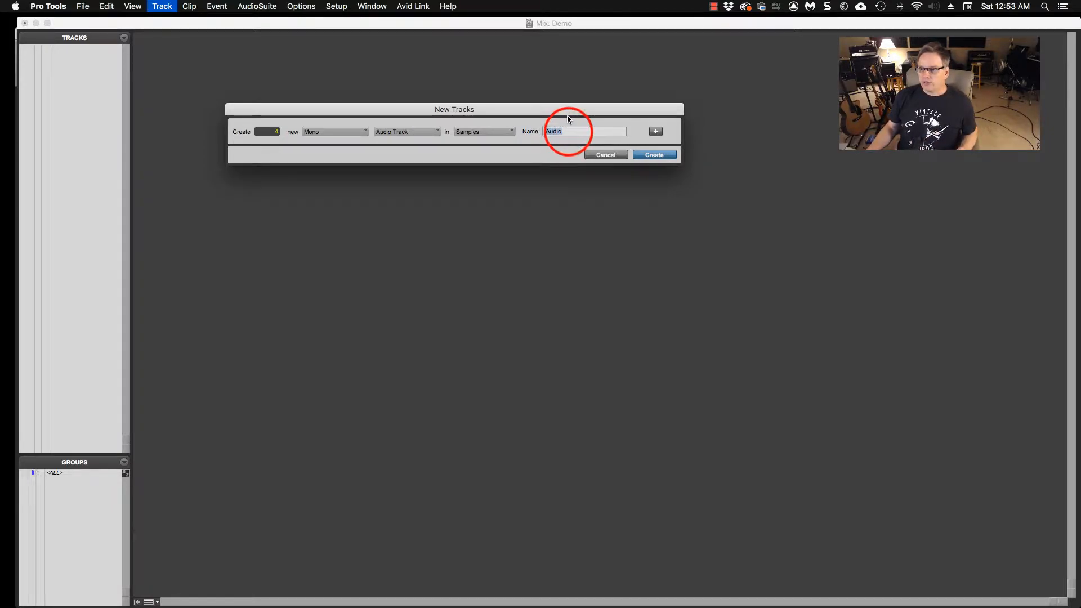
{"action": "type", "text": "Guitar"}
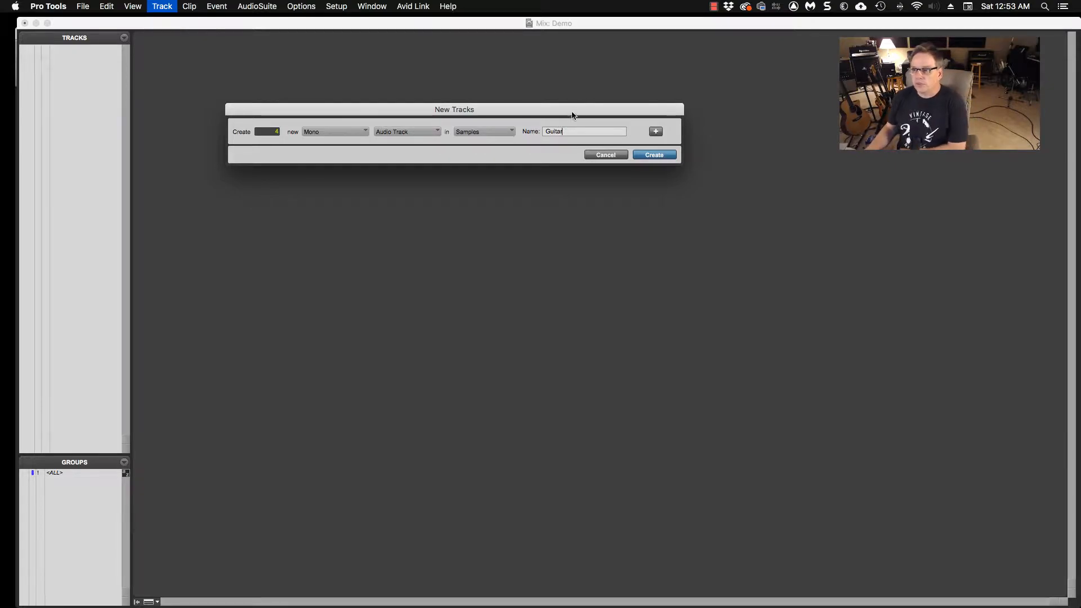
- Add a second entry to the new-track setup for four mono audio tracks named Keyboards
{"action": "left_click", "coordinate": [656, 131]}
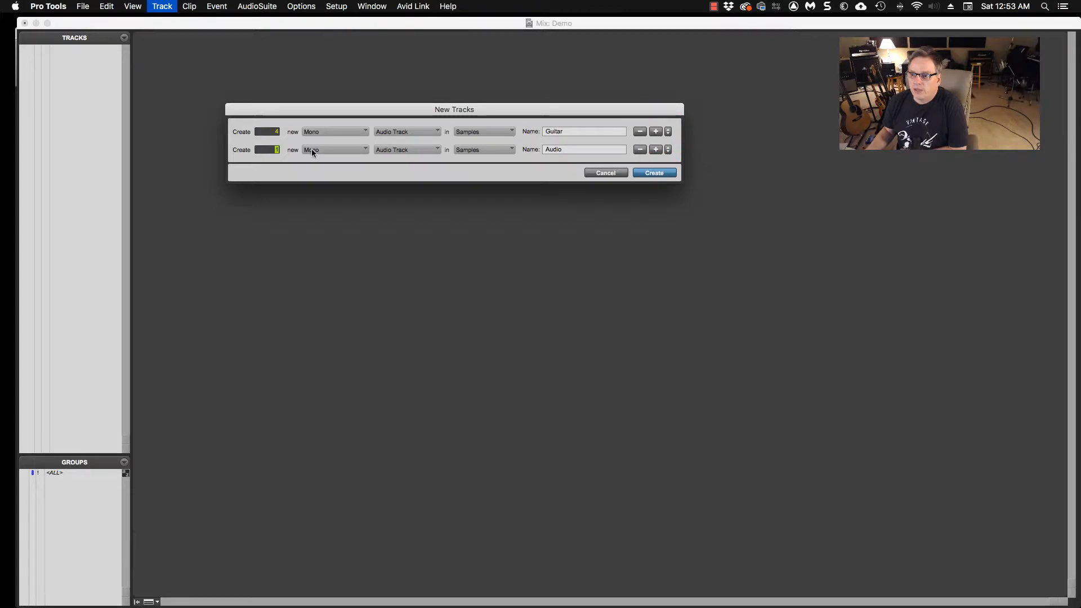
{"action": "type", "text": "4"}
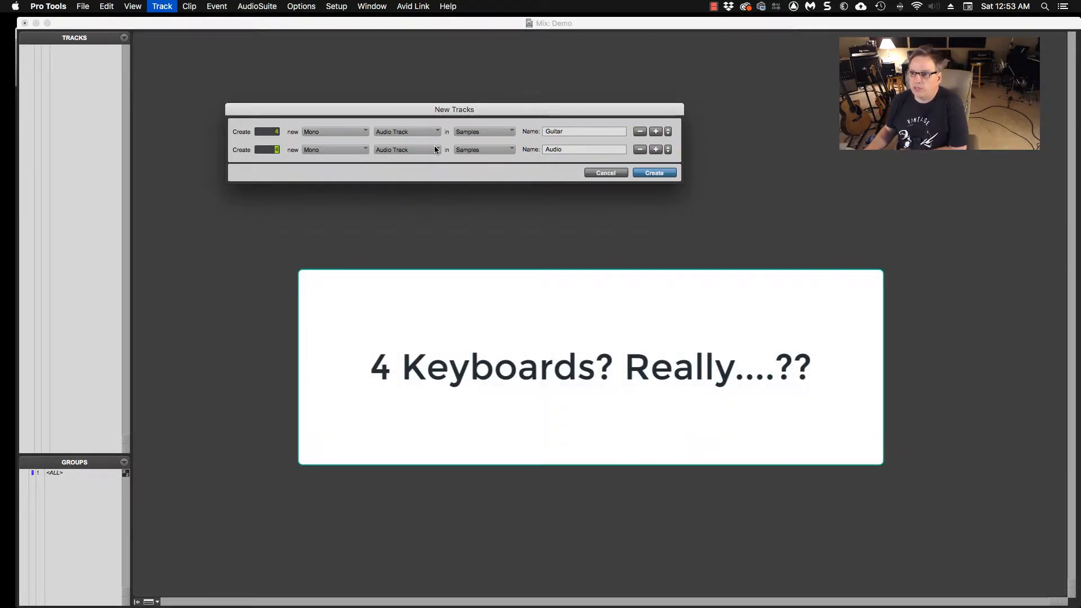
{"action": "double_click", "coordinate": [573, 149]}
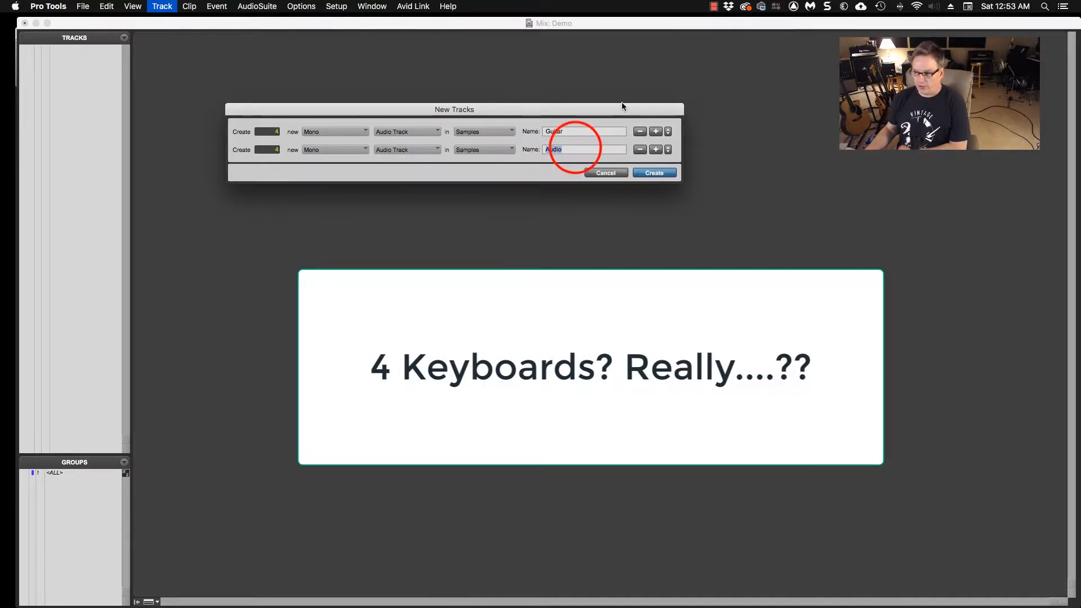
{"action": "type", "text": "Keyboards"}
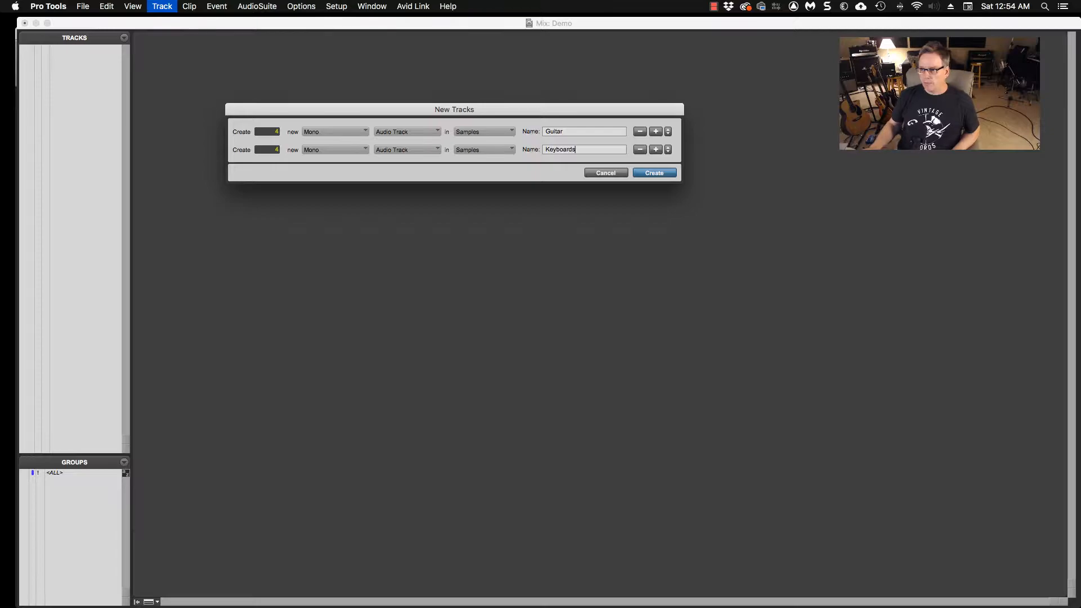
- Add a third entry to the new-track setup for three stereo instrument tracks
{"action": "left_click", "coordinate": [656, 149]}
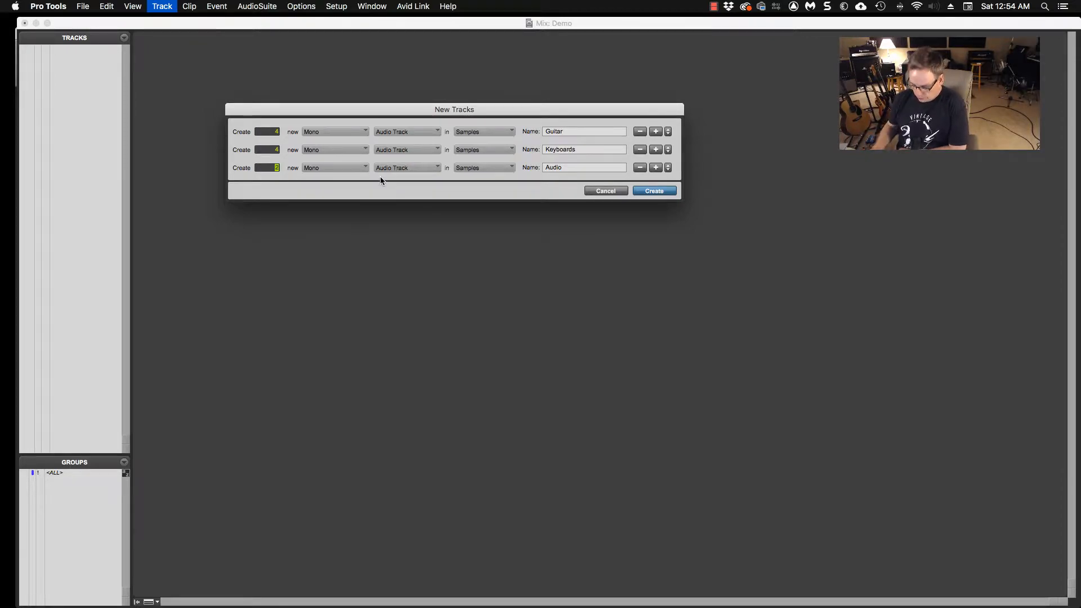
{"action": "key", "text": "BackSpace"}
{"action": "type", "text": "3"}
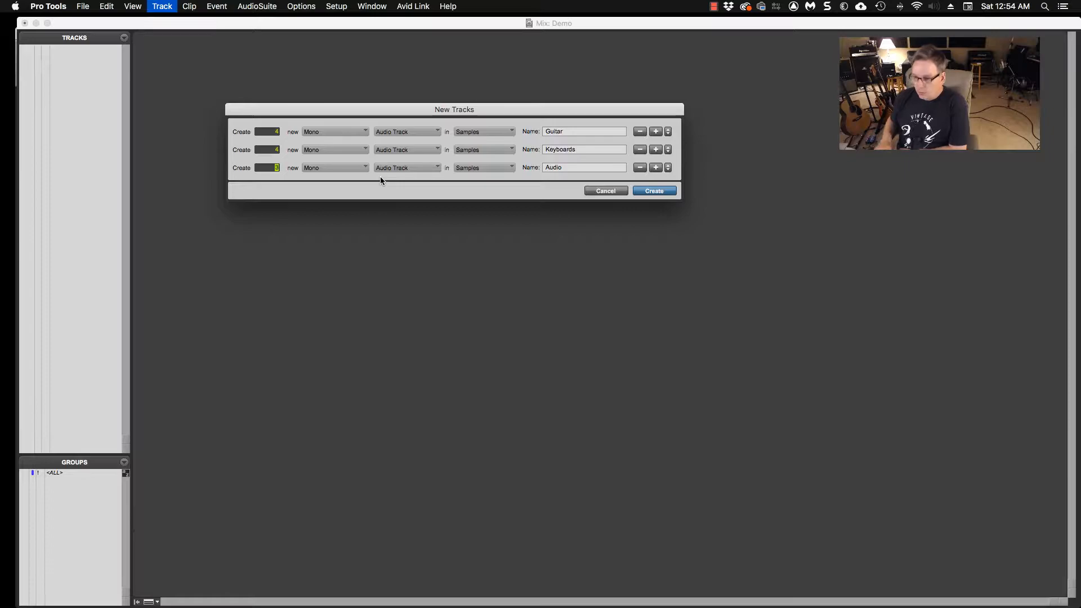
{"action": "left_click", "coordinate": [348, 167]}
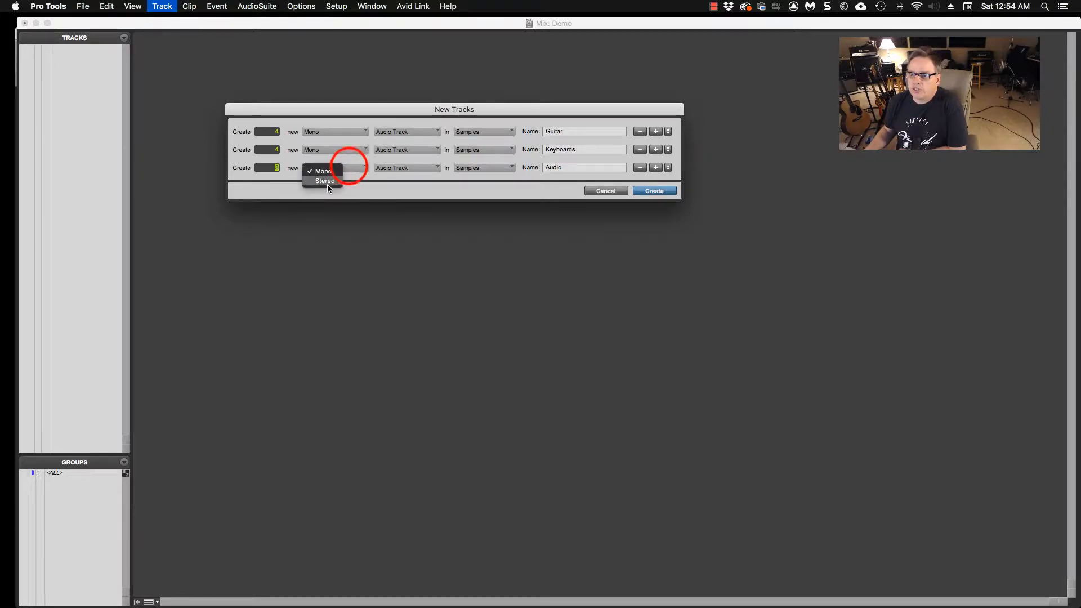
{"action": "left_click", "coordinate": [328, 181]}
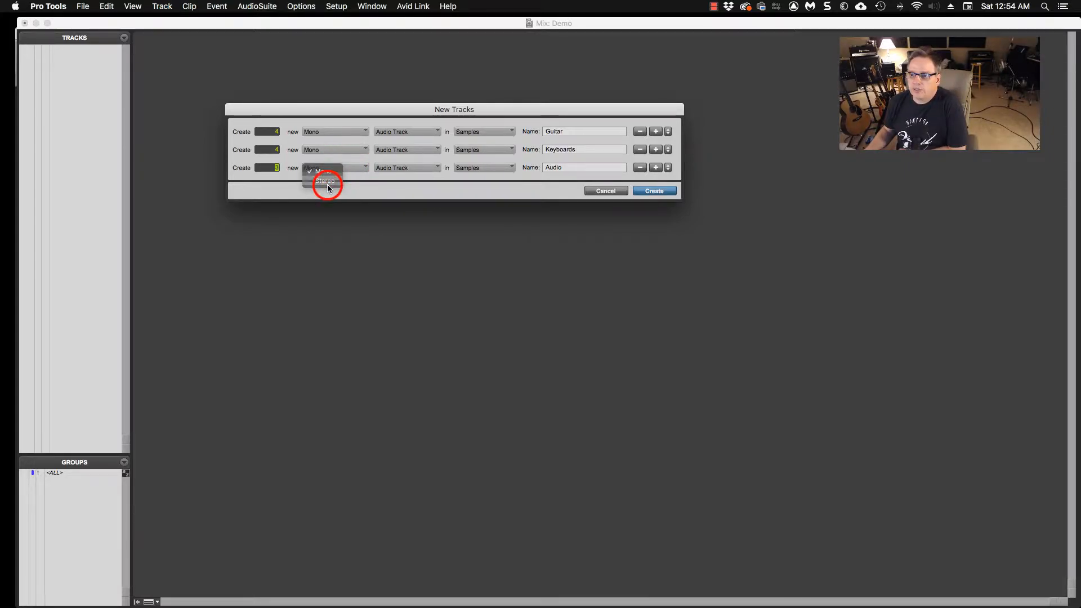
{"action": "left_click", "coordinate": [429, 167]}
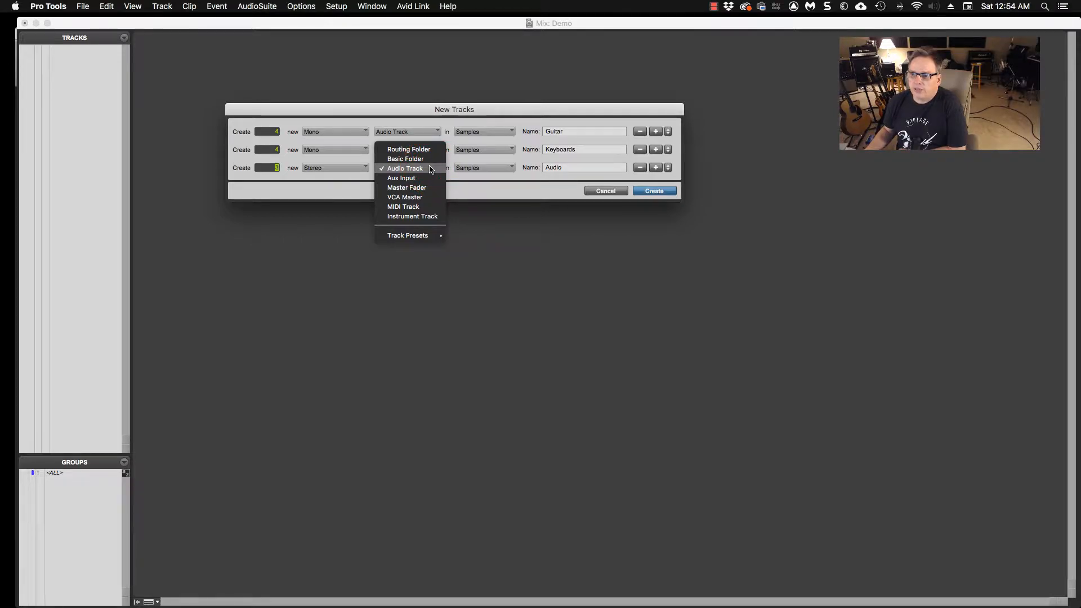
{"action": "left_click", "coordinate": [432, 217]}
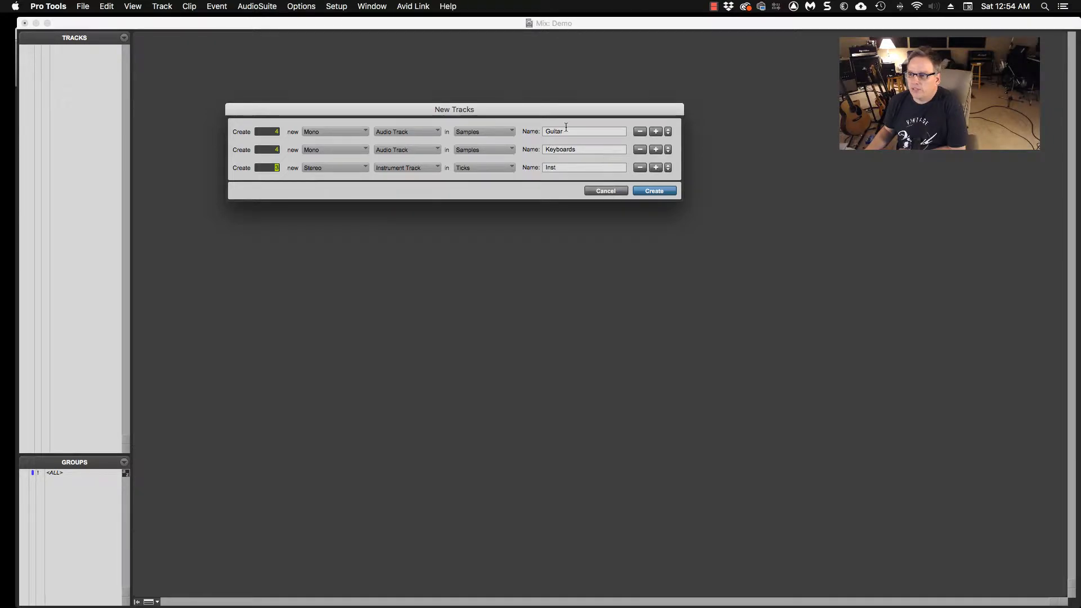
- Add a fourth entry to the new-track setup for four stereo Aux Input tracks
{"action": "key", "text": "super+Down"}
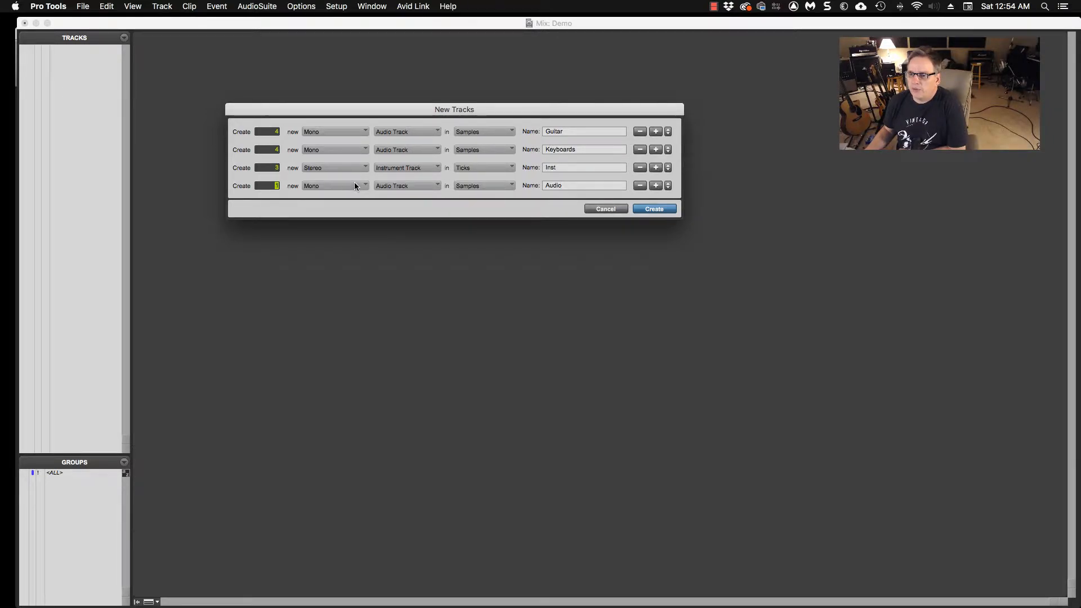
{"action": "left_click", "coordinate": [354, 184]}
{"action": "left_click", "coordinate": [332, 198]}
{"action": "left_click", "coordinate": [429, 185]}
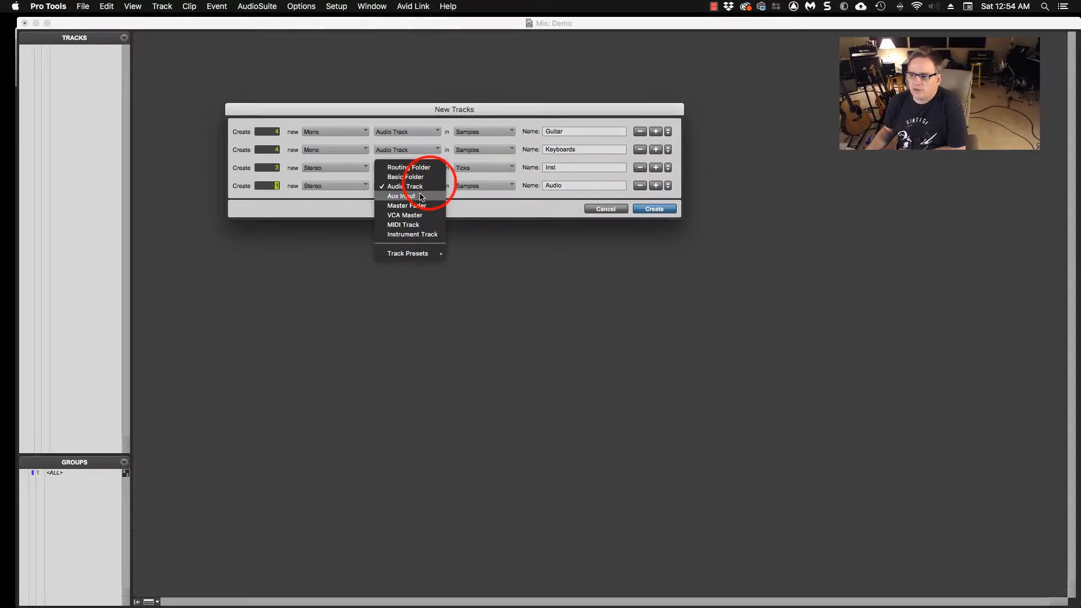
{"action": "left_click", "coordinate": [419, 195]}
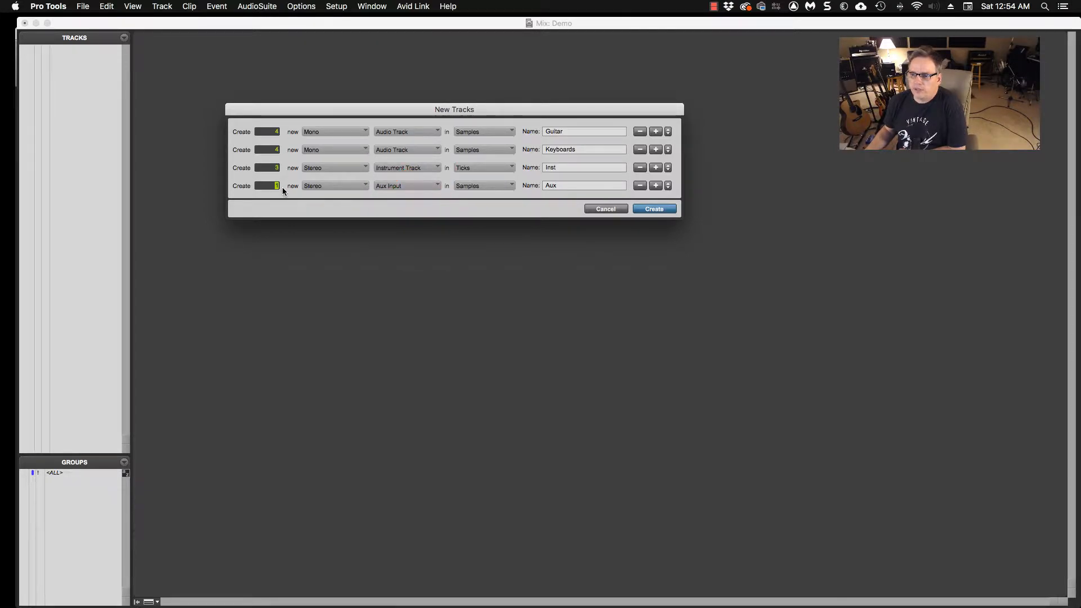
{"action": "type", "text": "4"}
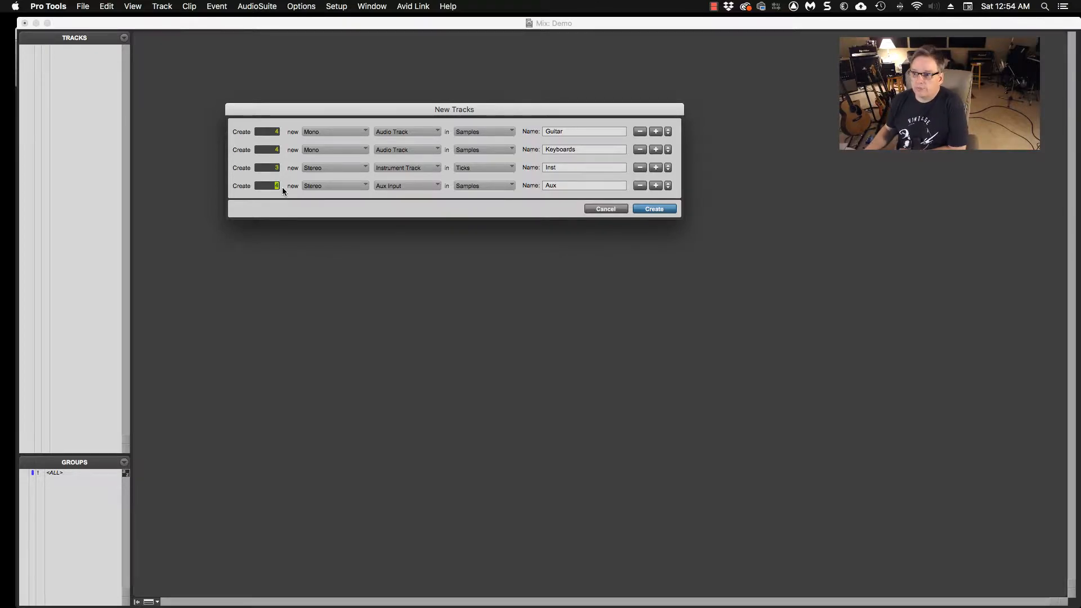
- Add one stereo Master Fader to the setup, create all the tracks and clear their group selection
{"action": "left_click", "coordinate": [656, 185]}
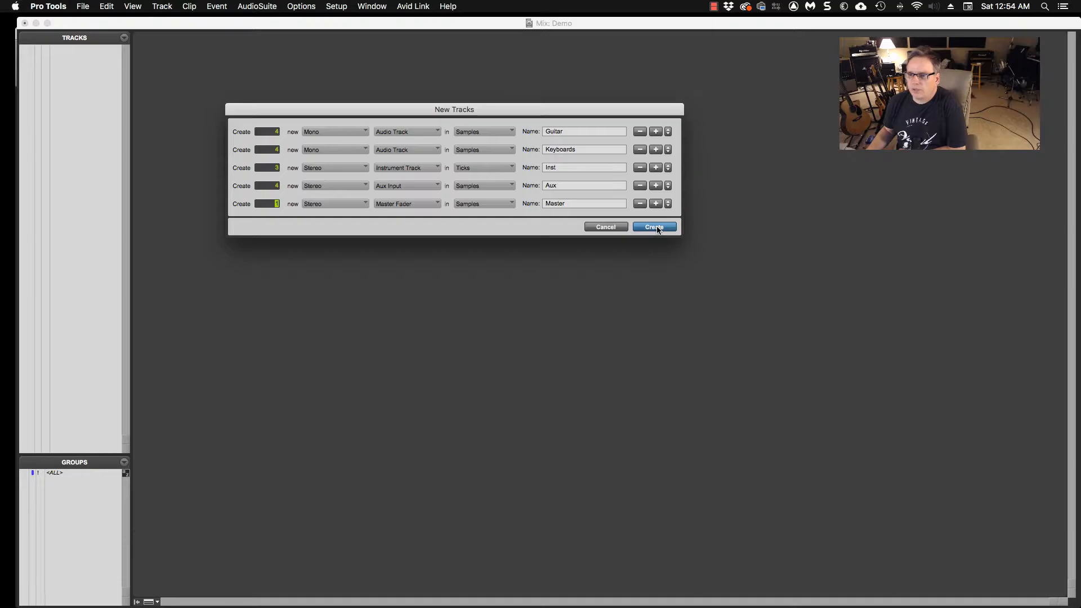
{"action": "left_click", "coordinate": [657, 227]}
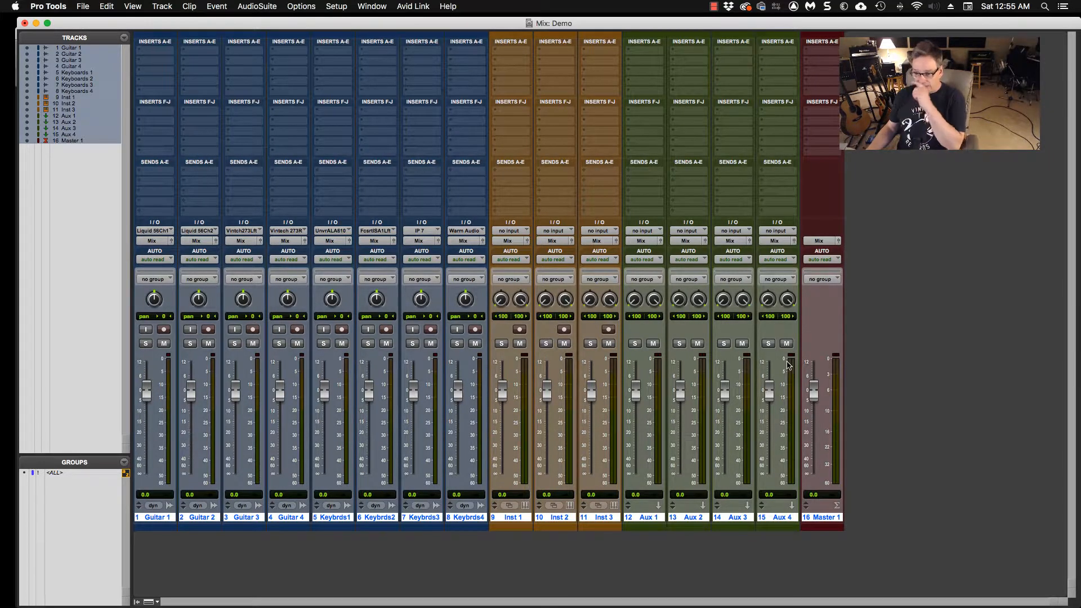
{"action": "left_click", "coordinate": [560, 517]}
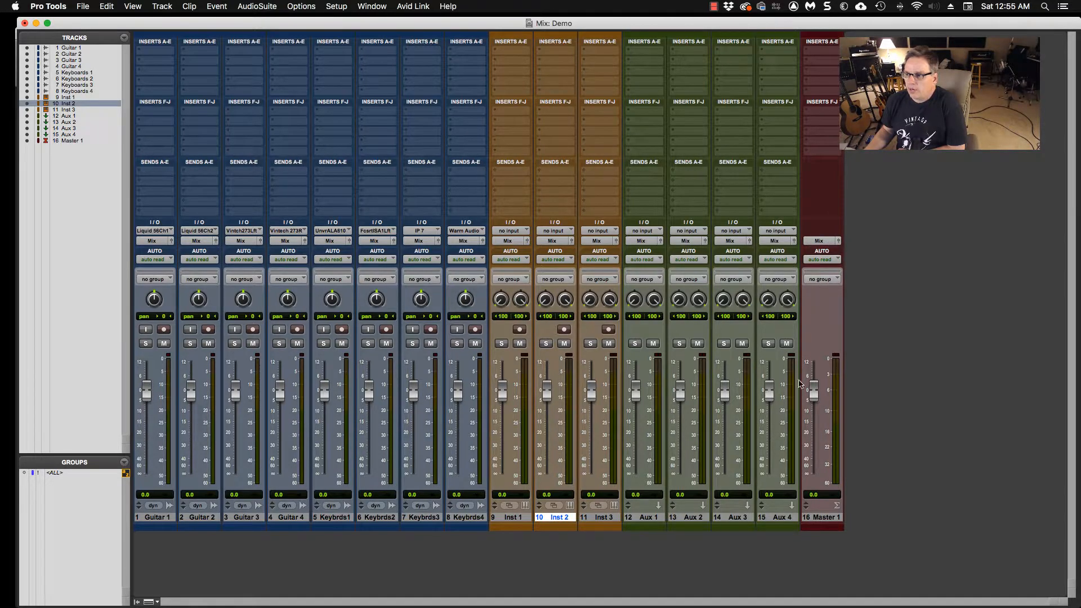
- Rename the Aux 4 track as Sub Mix and set its input to the Sub Mix (Stereo) bus
{"action": "double_click", "coordinate": [780, 517]}
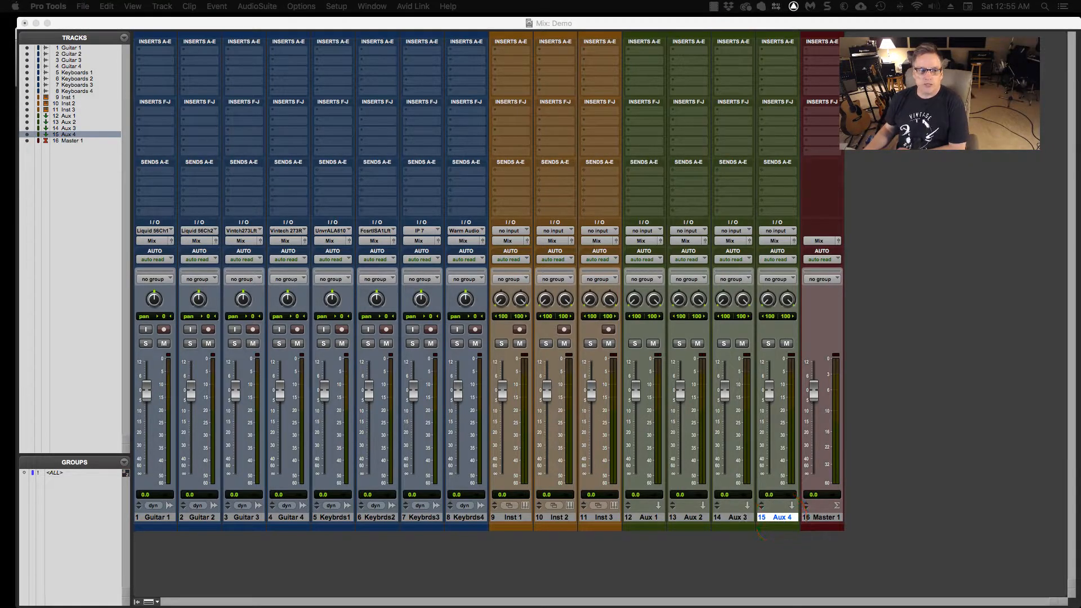
{"action": "left_click_drag", "start_coordinate": [2, 242], "coordinate": [403, 236]}
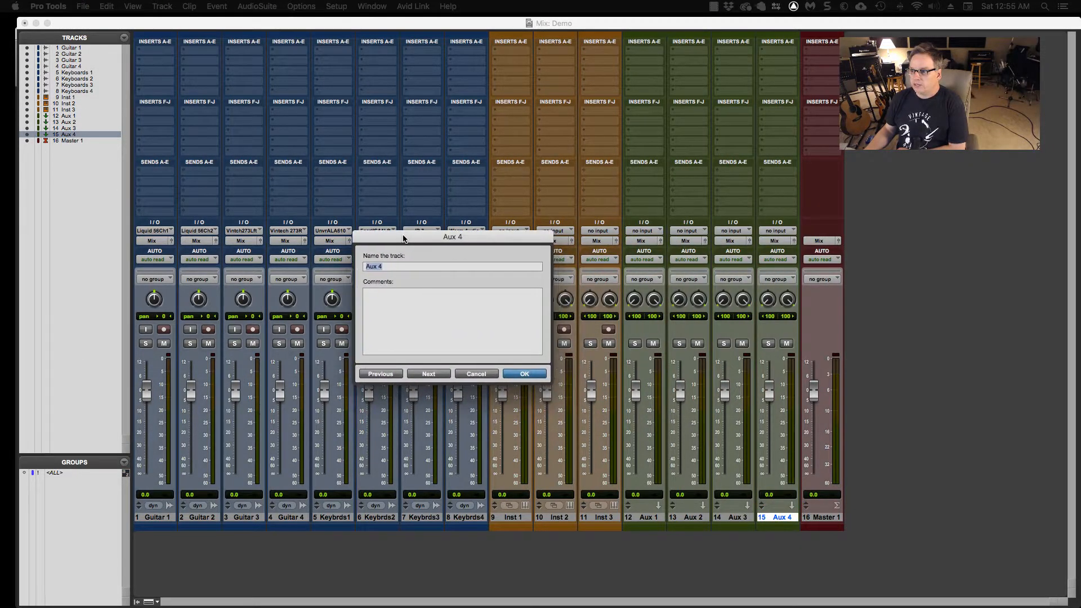
{"action": "type", "text": "Sub Mix"}
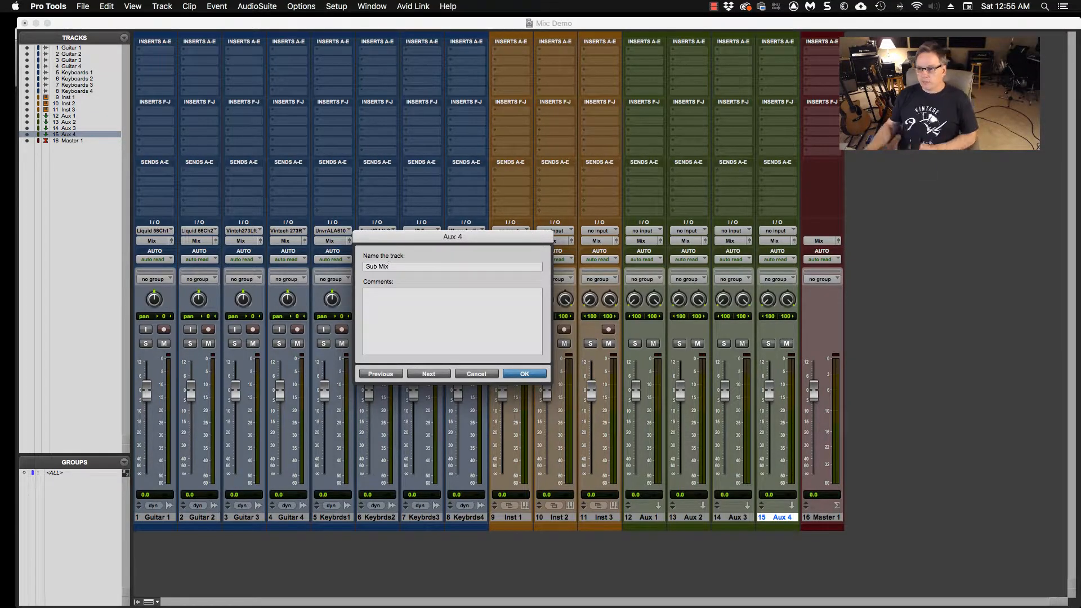
{"action": "left_click", "coordinate": [542, 375]}
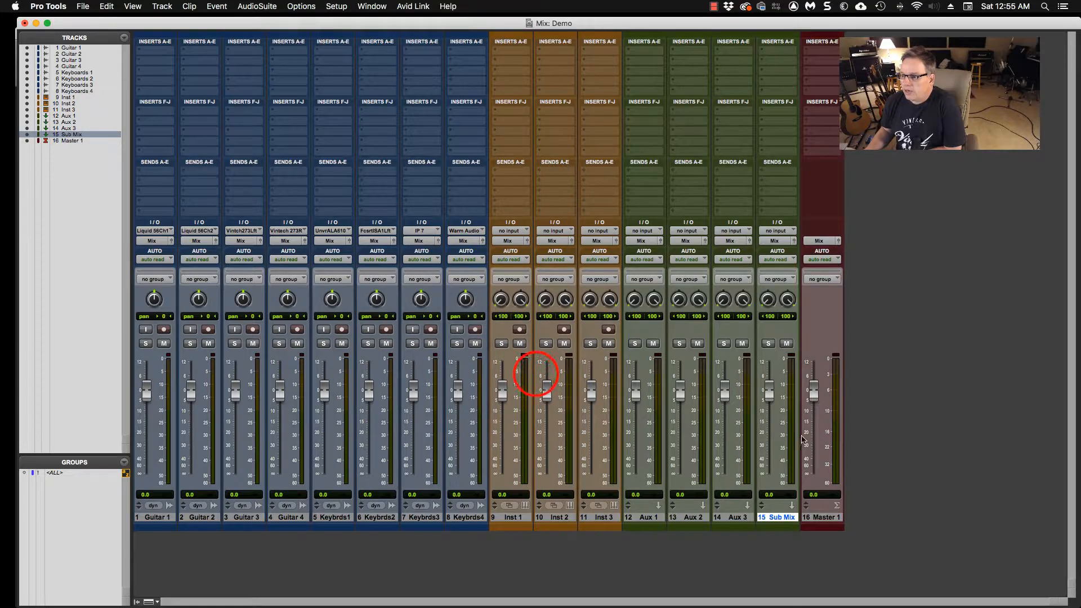
{"action": "left_click", "coordinate": [788, 231]}
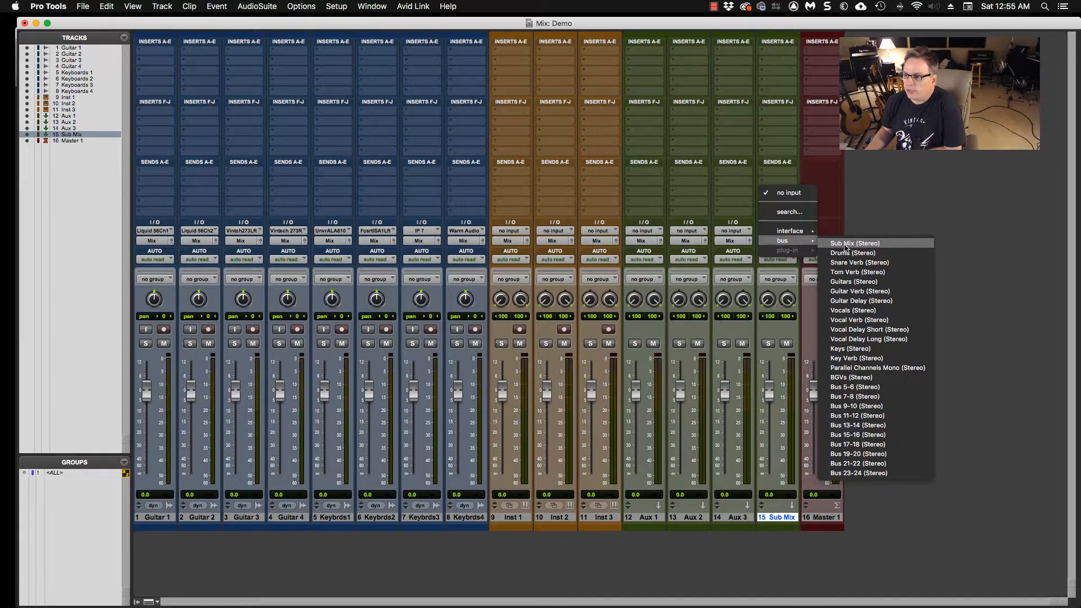
{"action": "left_click", "coordinate": [844, 248]}
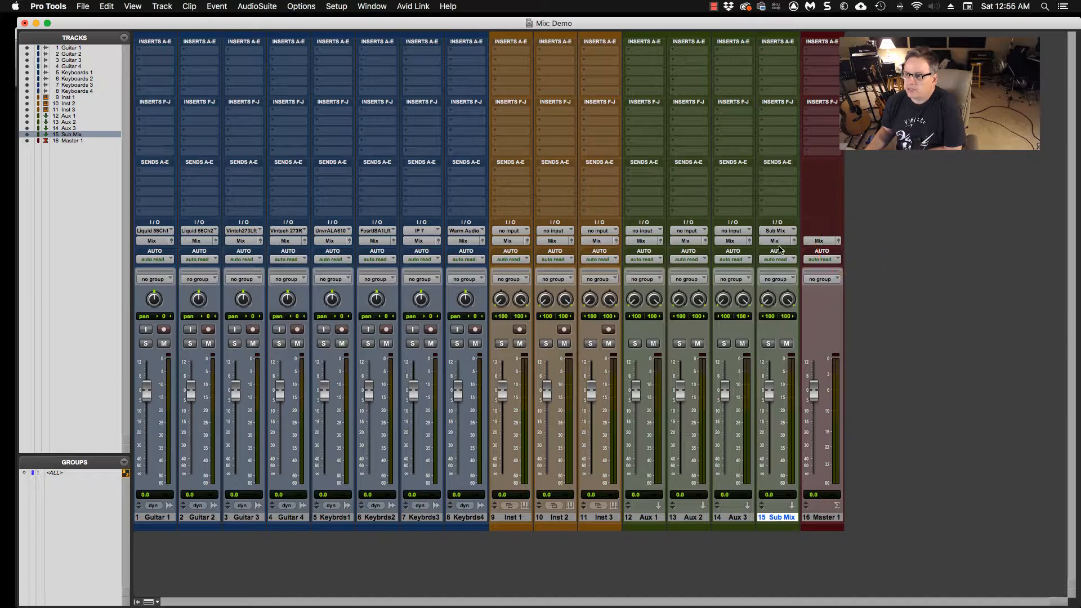
- Rename Bus 5-6 as Accordian in the I/O Setup and apply the change
{"action": "left_click", "coordinate": [332, 23]}
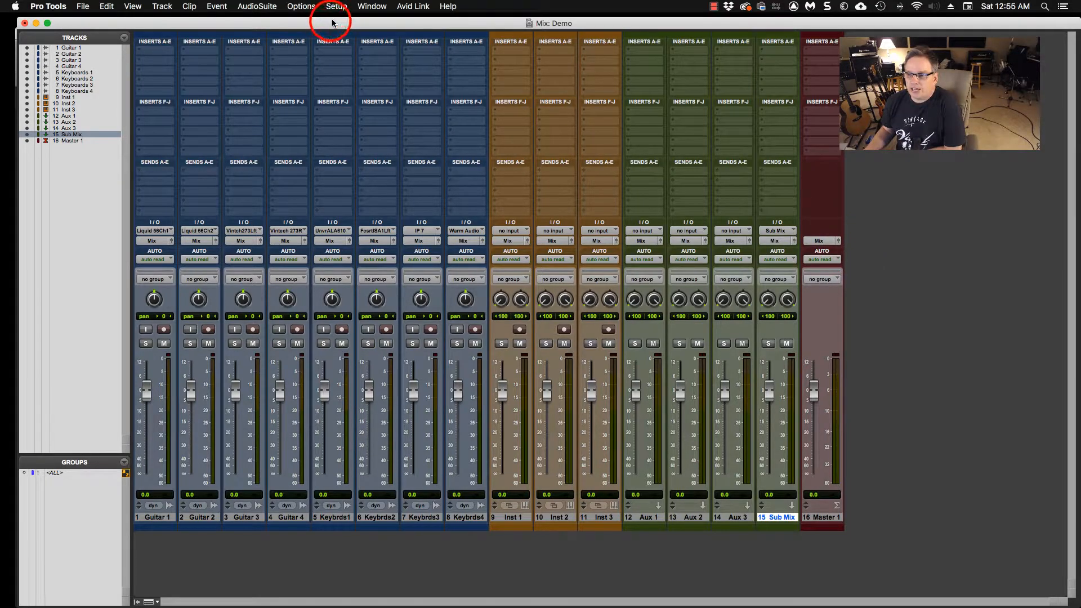
{"action": "left_click_drag", "start_coordinate": [332, 23], "coordinate": [331, 24]}
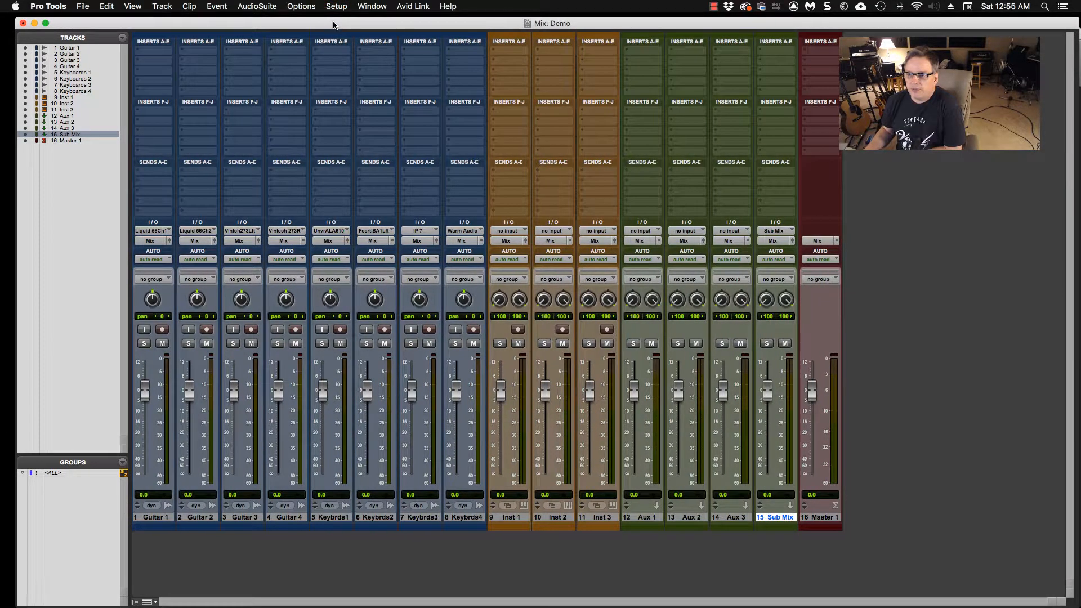
{"action": "left_click", "coordinate": [336, 7]}
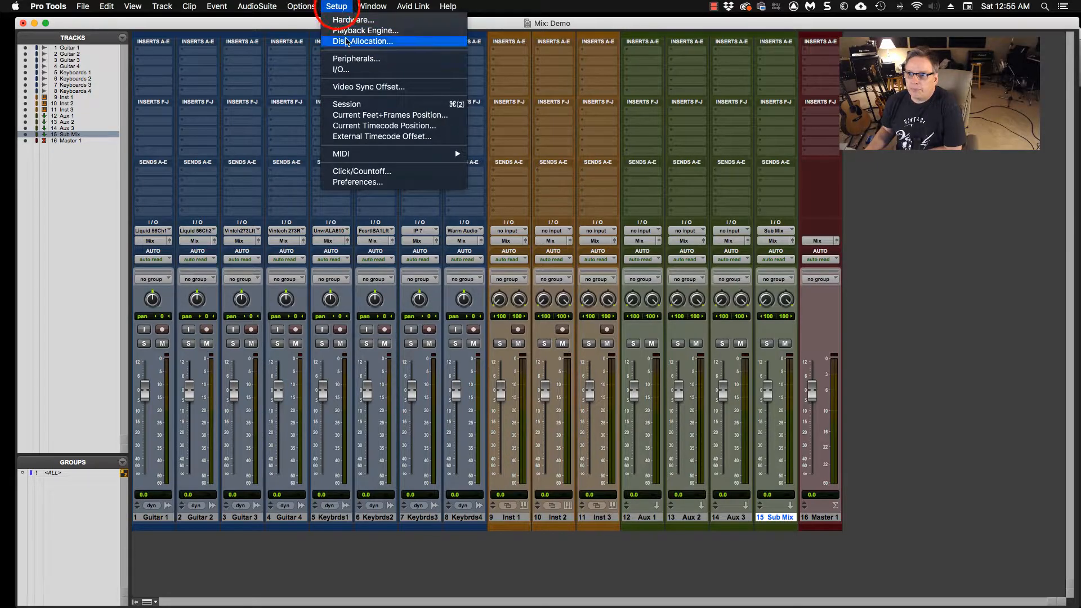
{"action": "left_click", "coordinate": [348, 70]}
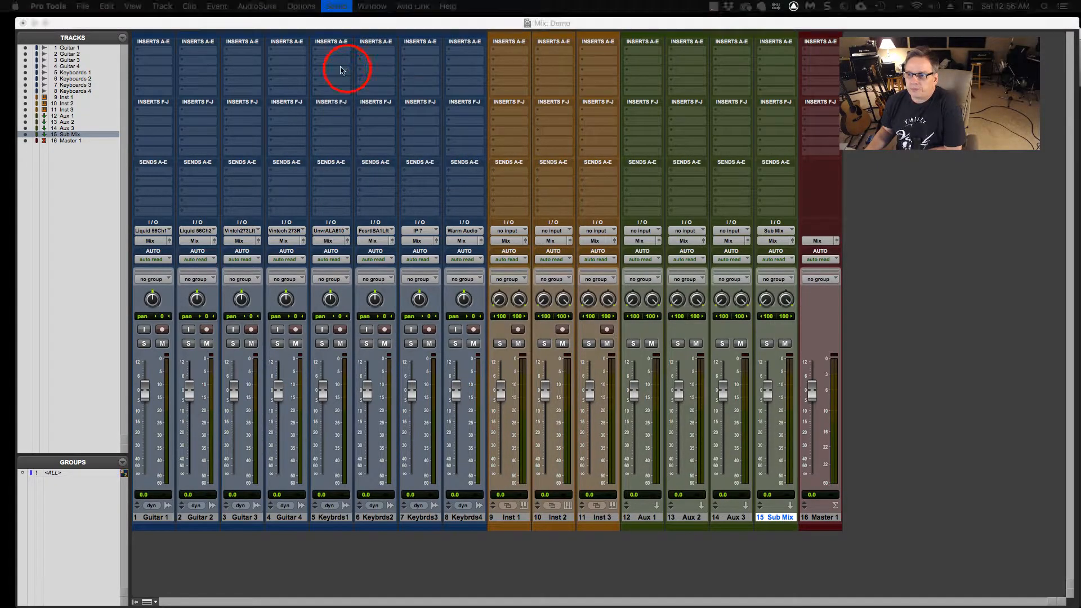
{"action": "left_click_drag", "start_coordinate": [428, 78], "coordinate": [452, 107]}
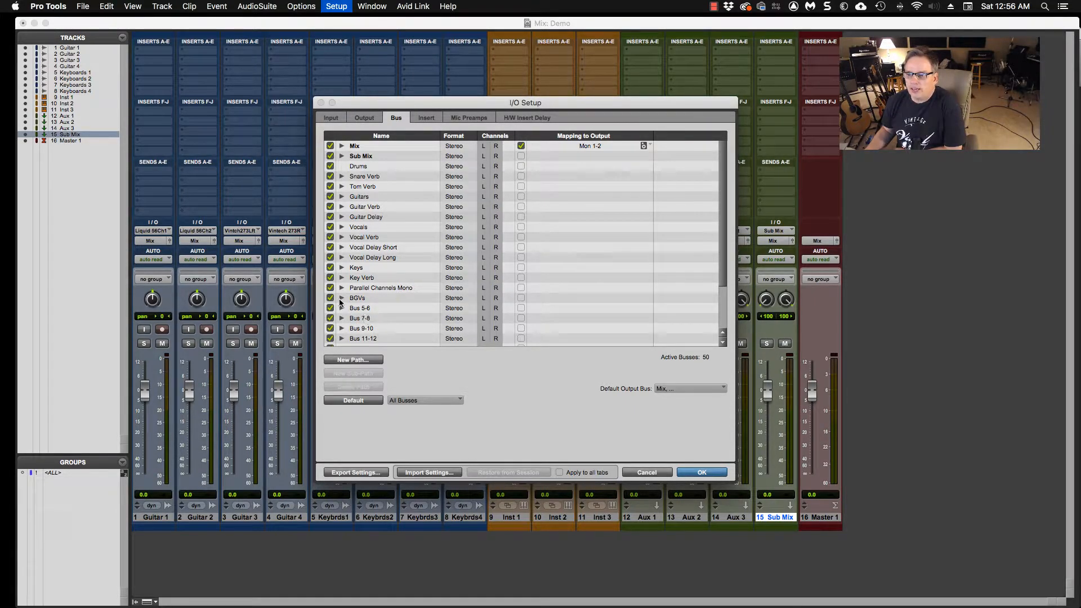
{"action": "double_click", "coordinate": [361, 309]}
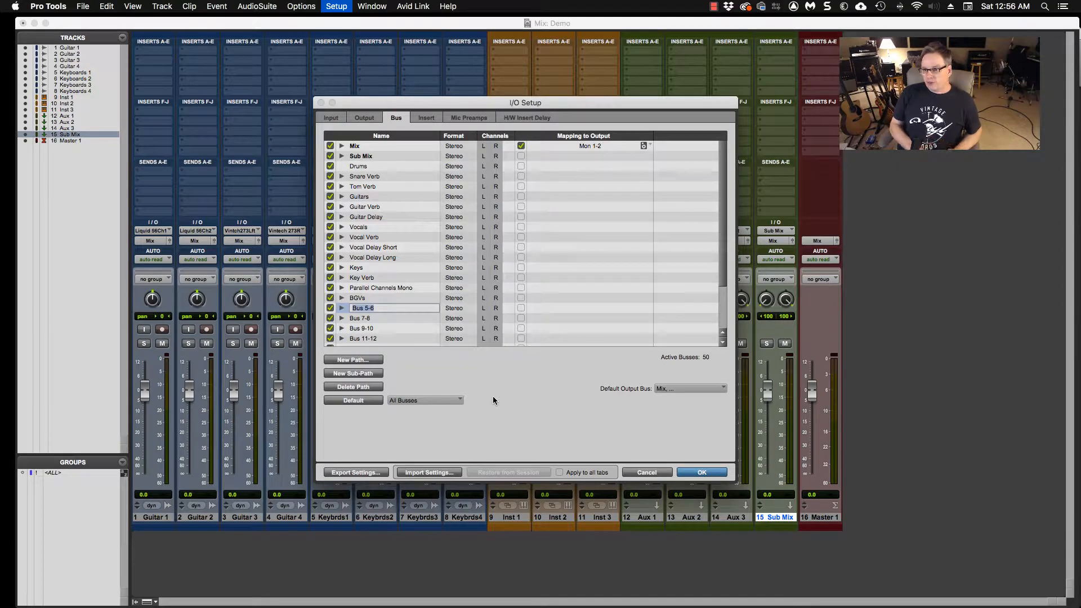
{"action": "type", "text": "Accordian"}
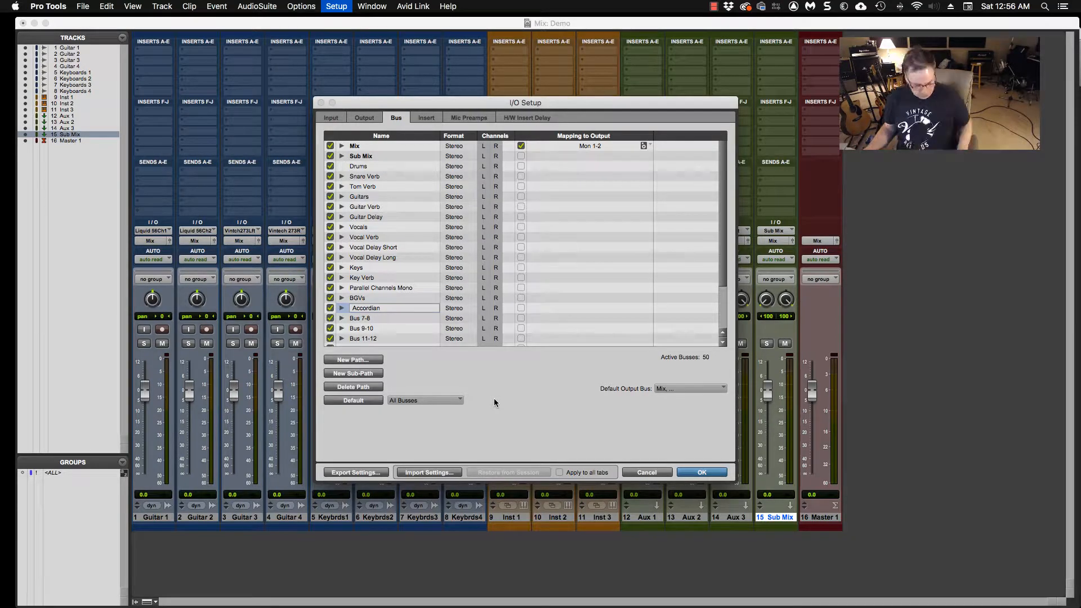
{"action": "key", "text": "Tab"}
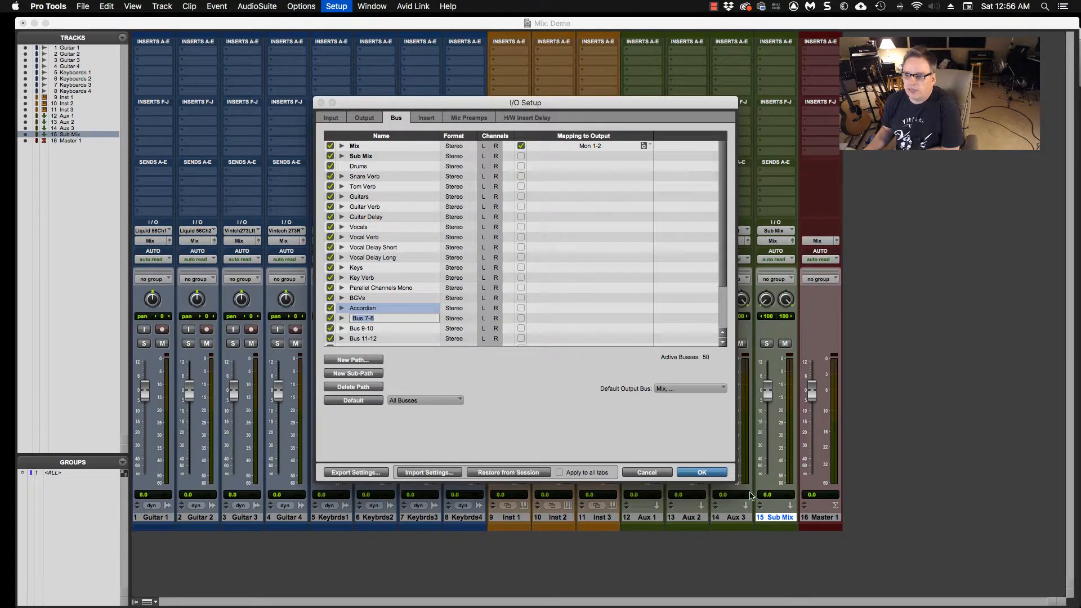
{"action": "left_click", "coordinate": [702, 473]}
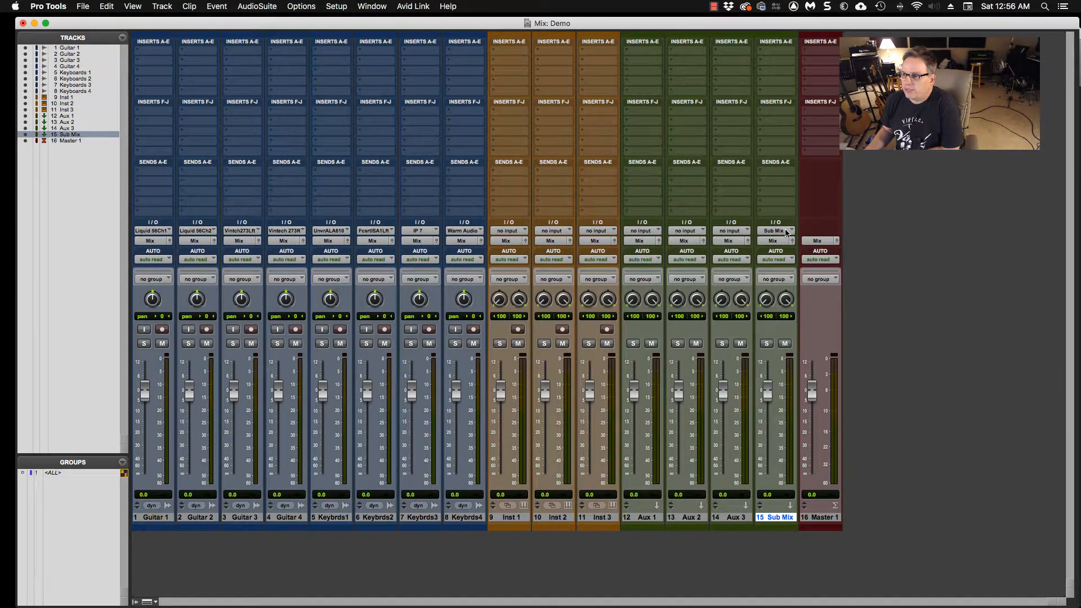
- Look through the bus choices for the Aux 3 track's input without assigning one
{"action": "left_click", "coordinate": [740, 232]}
{"action": "mouse_move", "coordinate": [741, 241]}
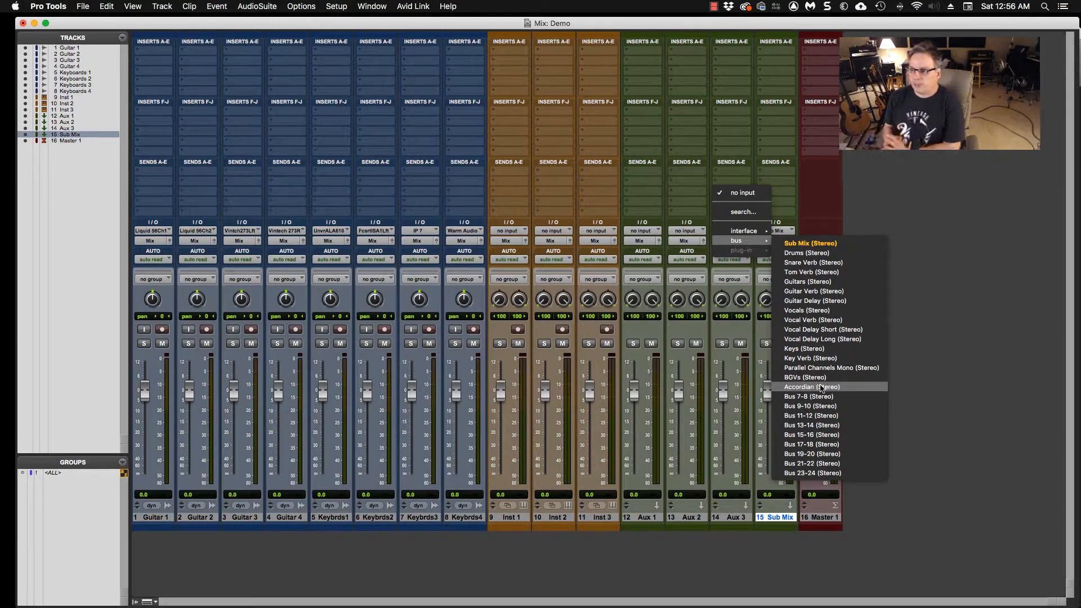
{"action": "key", "text": "Escape"}
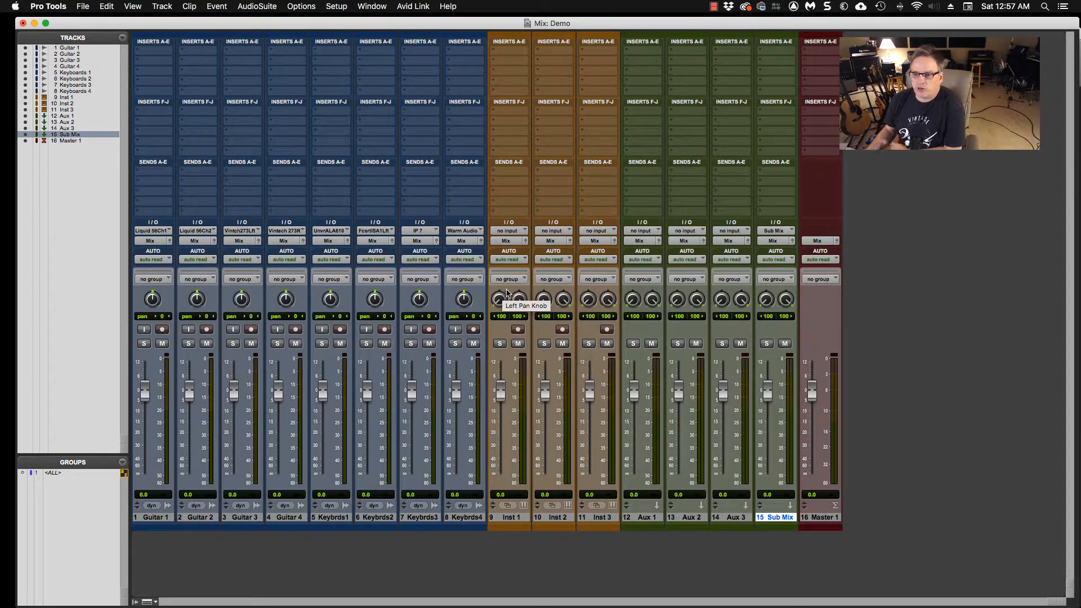
- Colour the four Guitar tracks bright green and close the colour palette
{"action": "left_click", "coordinate": [158, 517]}
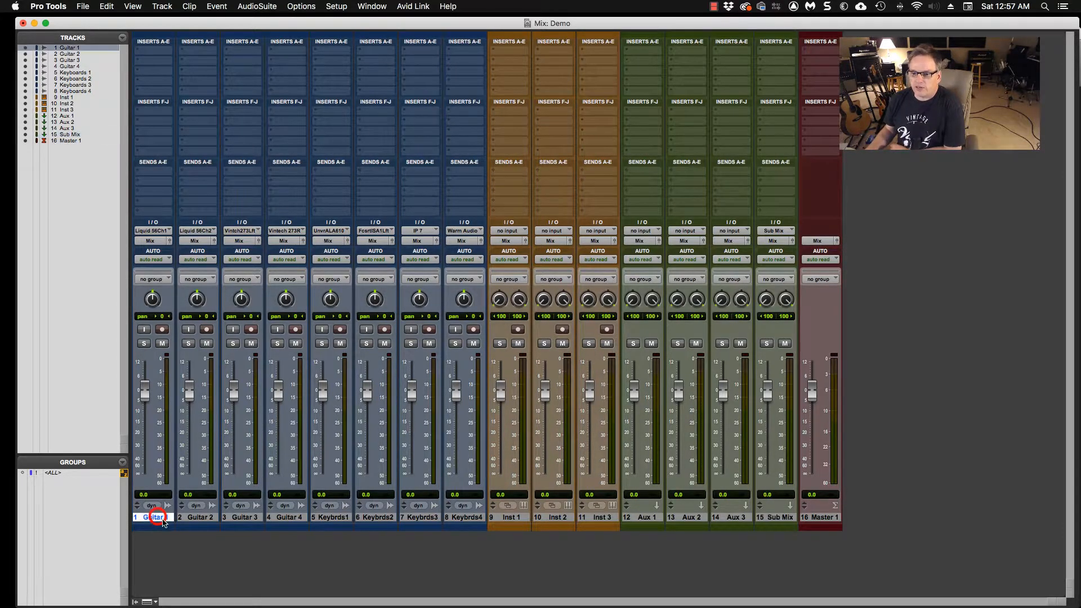
{"action": "left_click", "coordinate": [295, 517], "text": "shift"}
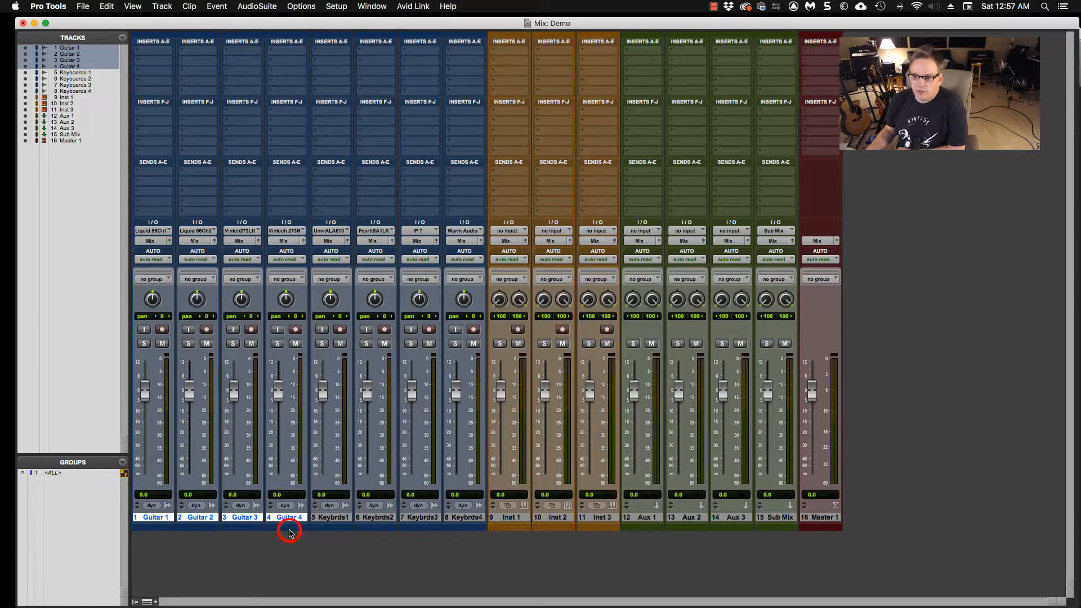
{"action": "double_click", "coordinate": [289, 531]}
{"action": "left_click", "coordinate": [509, 93]}
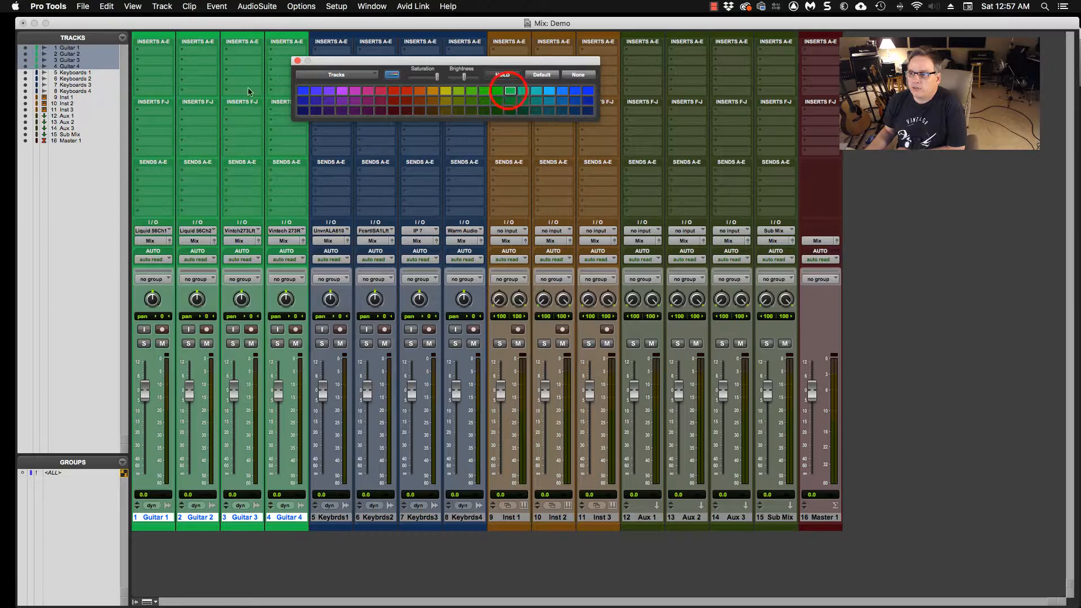
{"action": "left_click", "coordinate": [297, 60]}
- Colour the four Keyboards tracks yellow and close the colour palette
{"action": "left_click", "coordinate": [332, 516]}
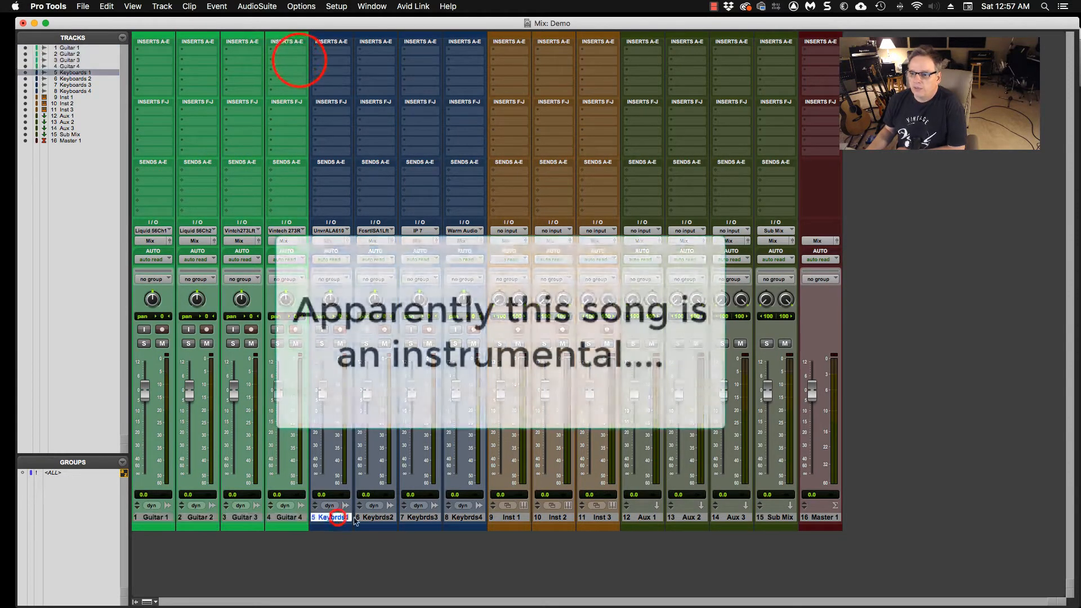
{"action": "left_click", "coordinate": [462, 516], "text": "shift"}
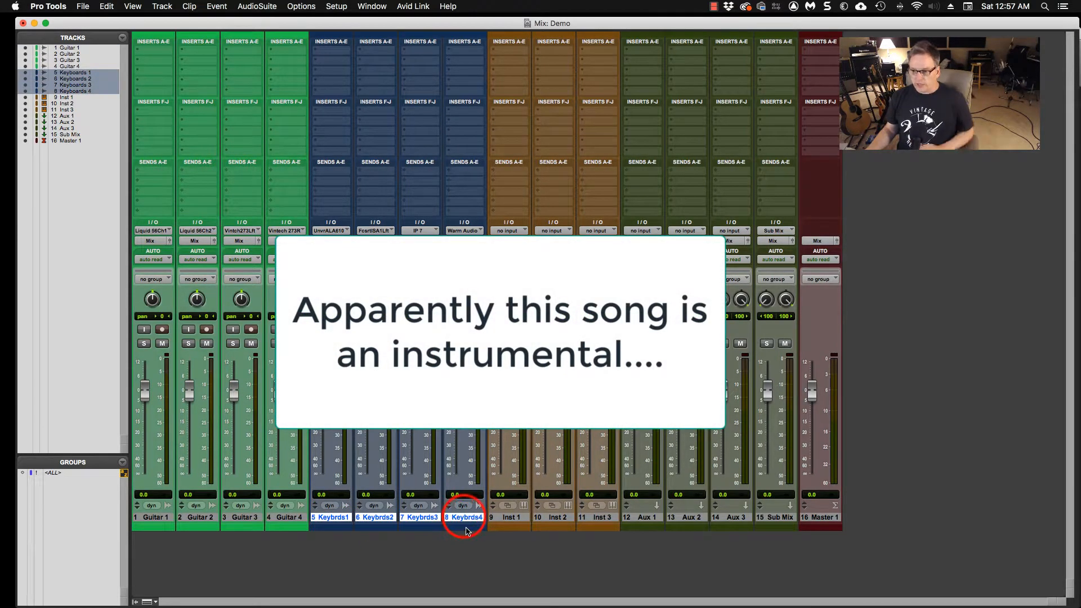
{"action": "double_click", "coordinate": [463, 526]}
{"action": "left_click", "coordinate": [443, 92]}
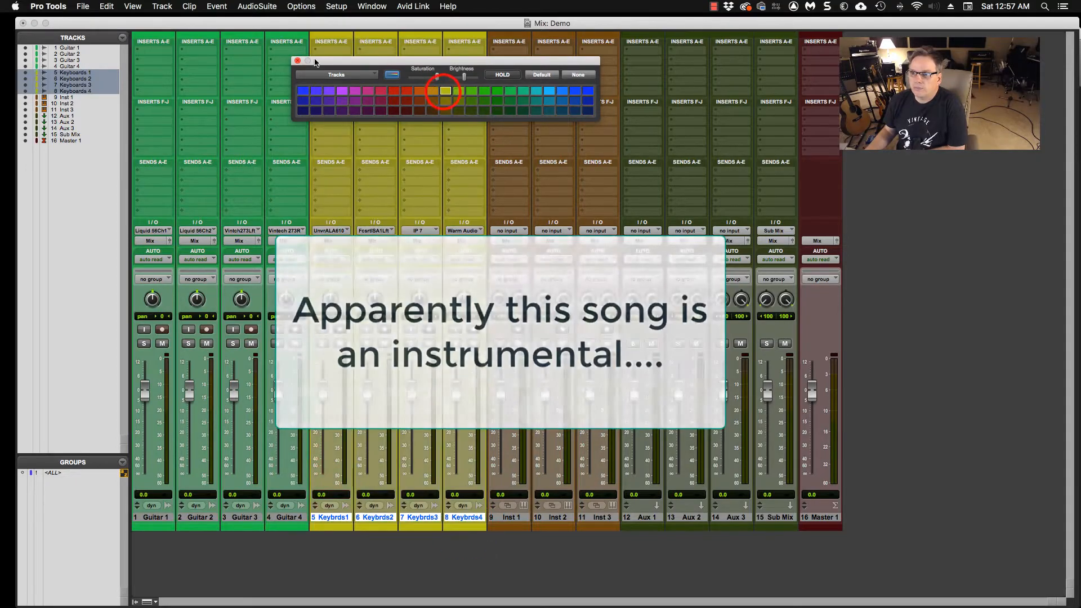
{"action": "left_click", "coordinate": [297, 60]}
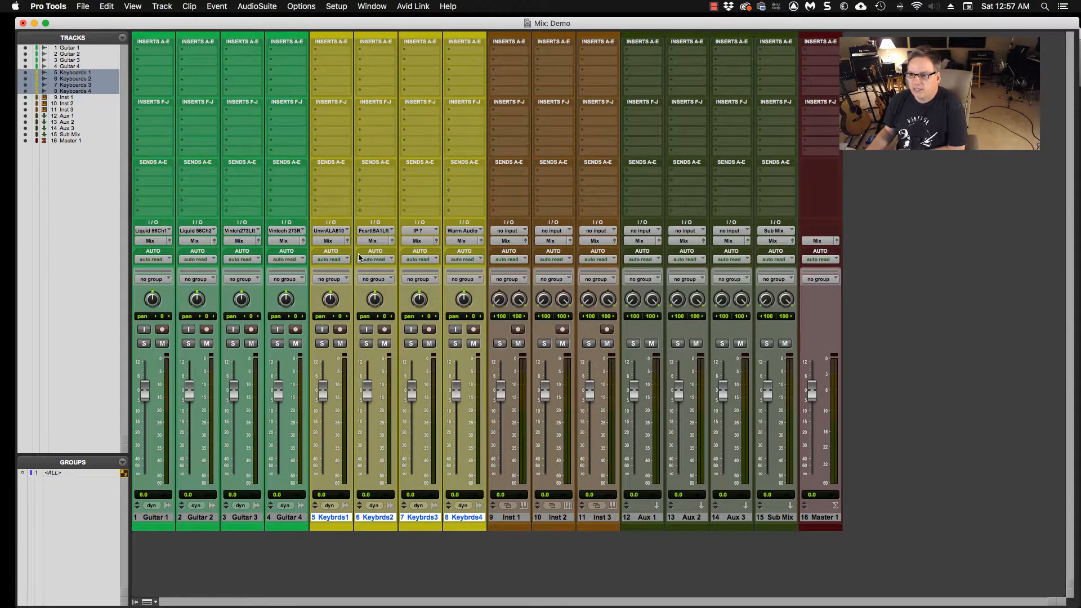
{"action": "left_click_drag", "start_coordinate": [287, 24], "coordinate": [336, 28]}
{"action": "left_click", "coordinate": [301, 30]}
{"action": "key", "text": "super+equal"}
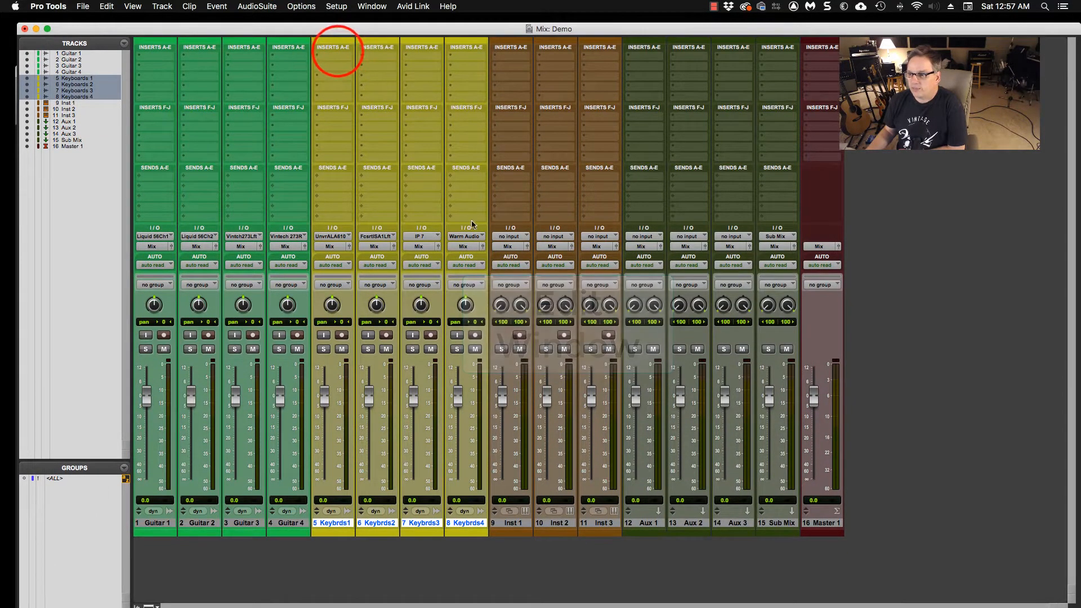
- Move the Aux 1 track directly after Guitar 4 and set its input to the Guitars (Stereo) bus
{"action": "left_click", "coordinate": [652, 523]}
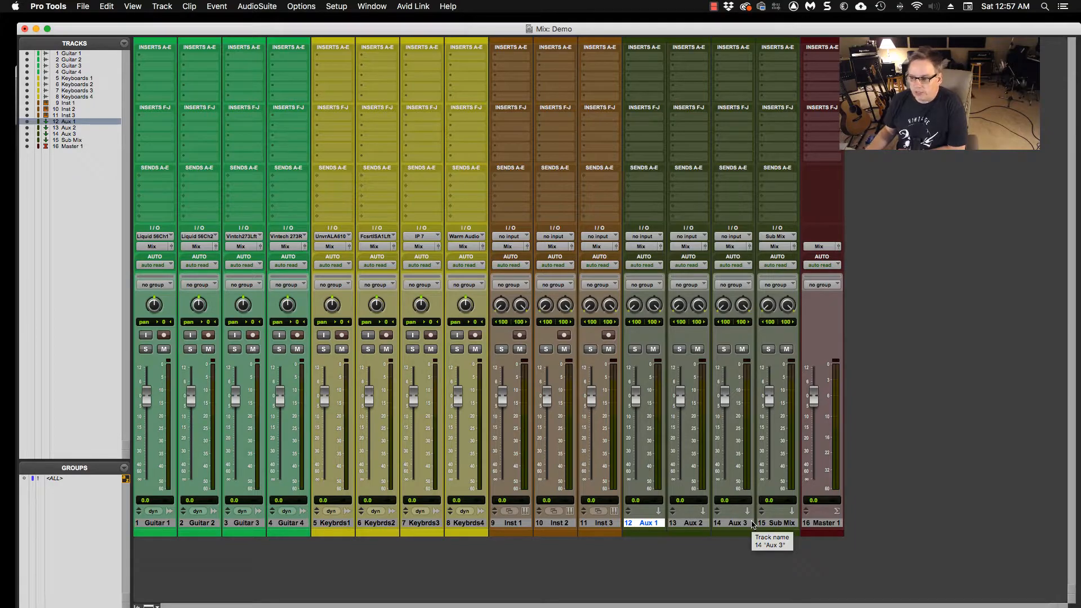
{"action": "left_click_drag", "start_coordinate": [650, 523], "coordinate": [318, 521]}
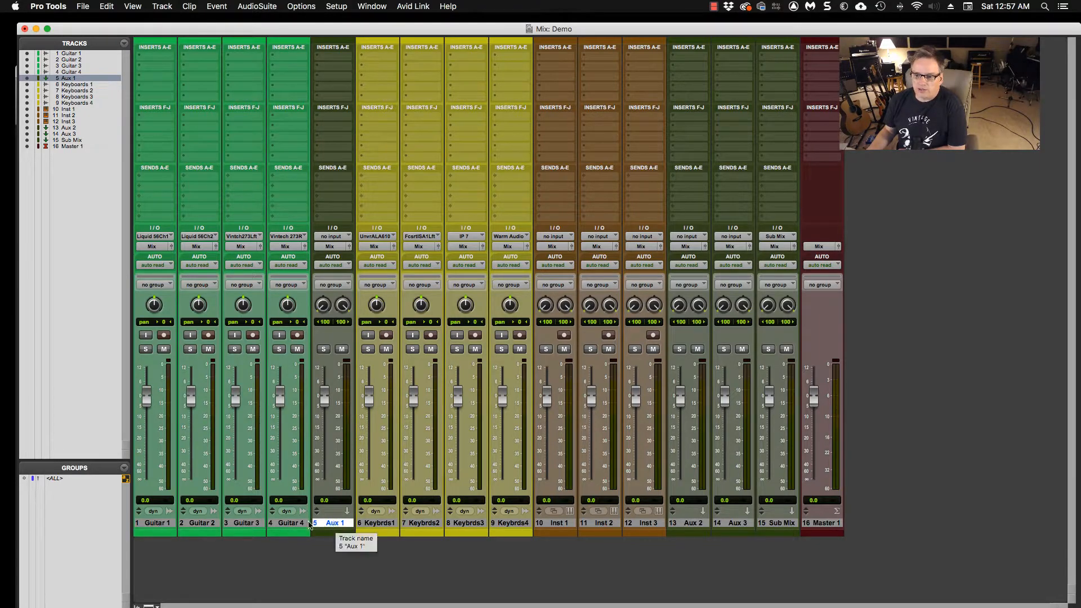
{"action": "left_click", "coordinate": [347, 237]}
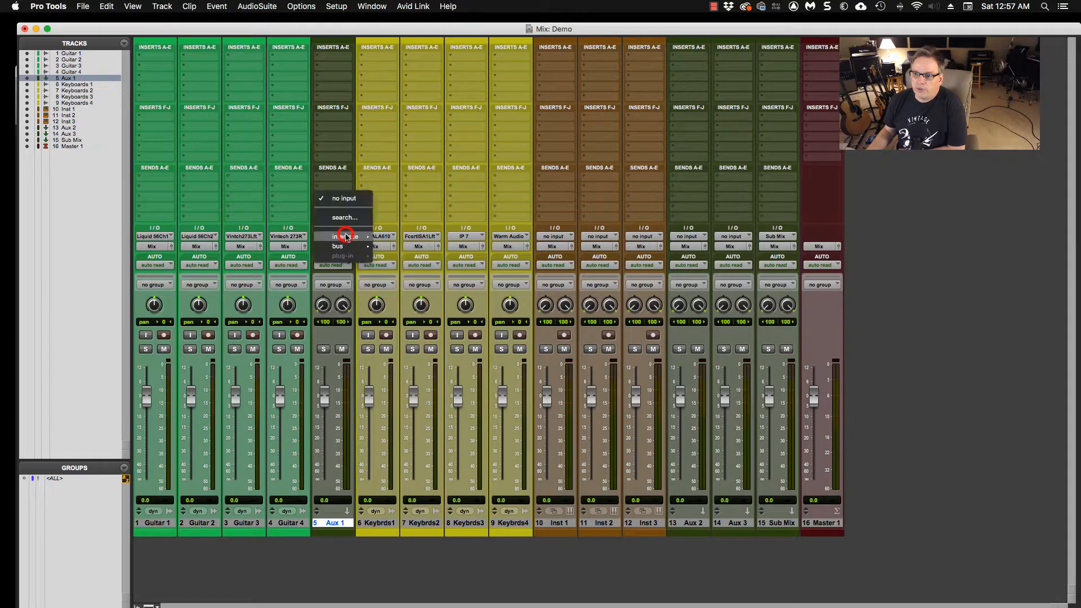
{"action": "mouse_move", "coordinate": [341, 246]}
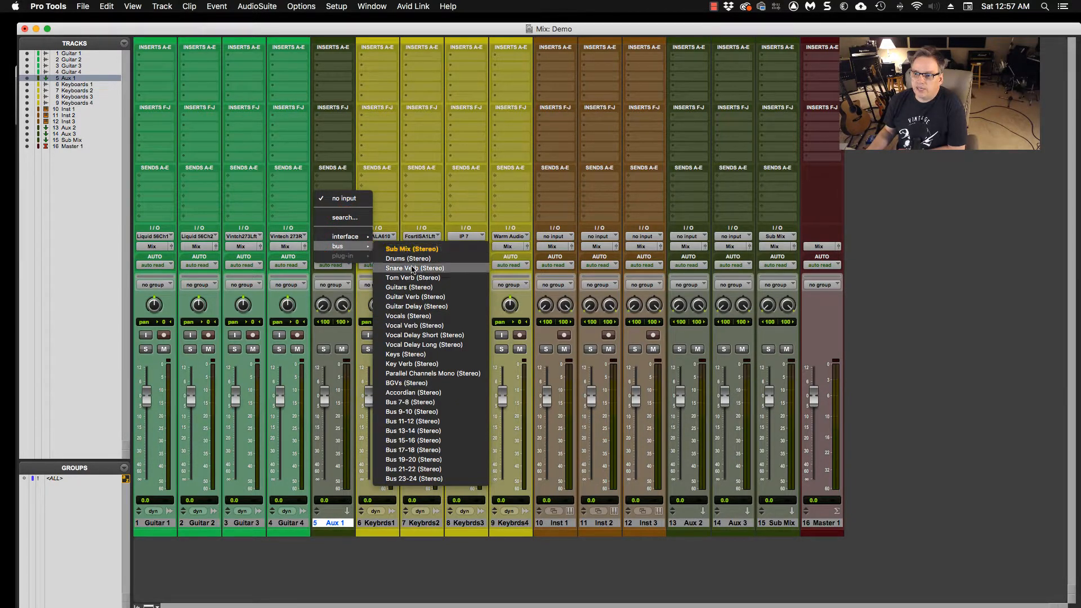
{"action": "left_click", "coordinate": [411, 289]}
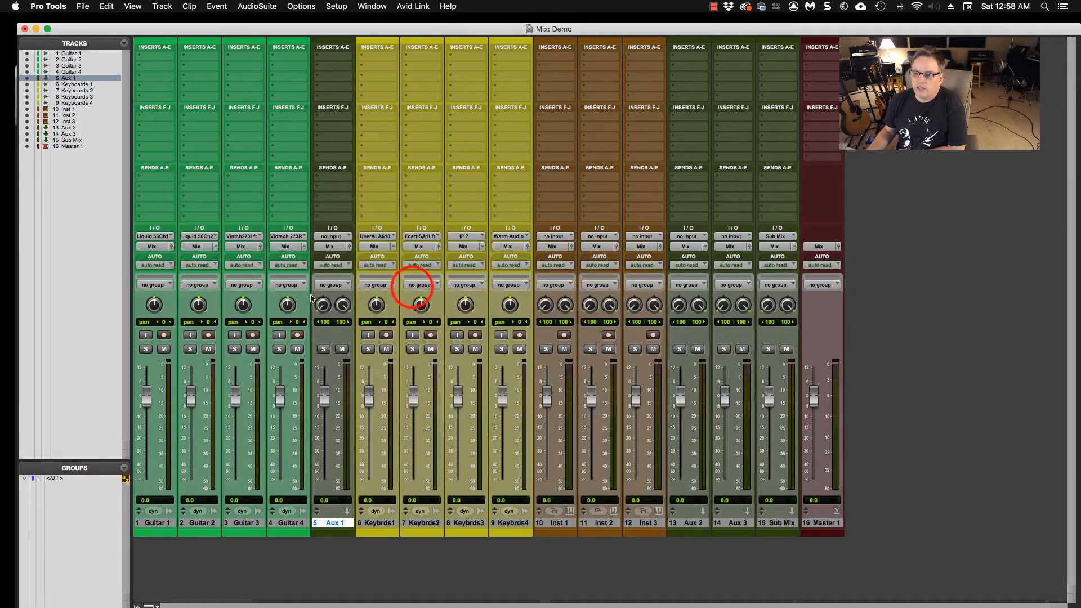
- Route the outputs of all four Guitar tracks to the Guitars (Stereo) bus
{"action": "left_click", "coordinate": [156, 523]}
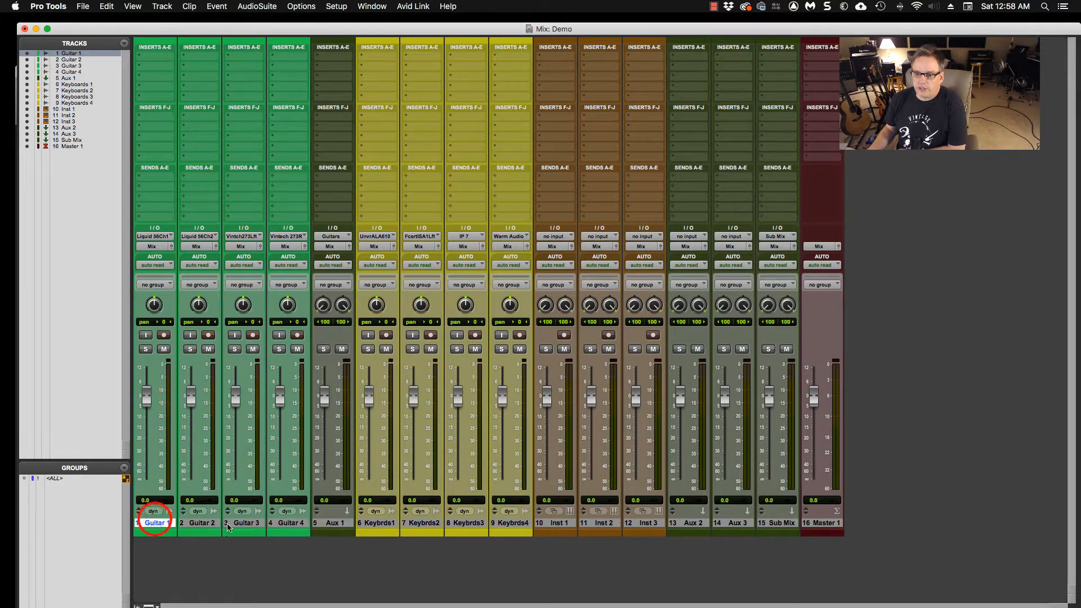
{"action": "left_click", "coordinate": [288, 523], "text": "shift"}
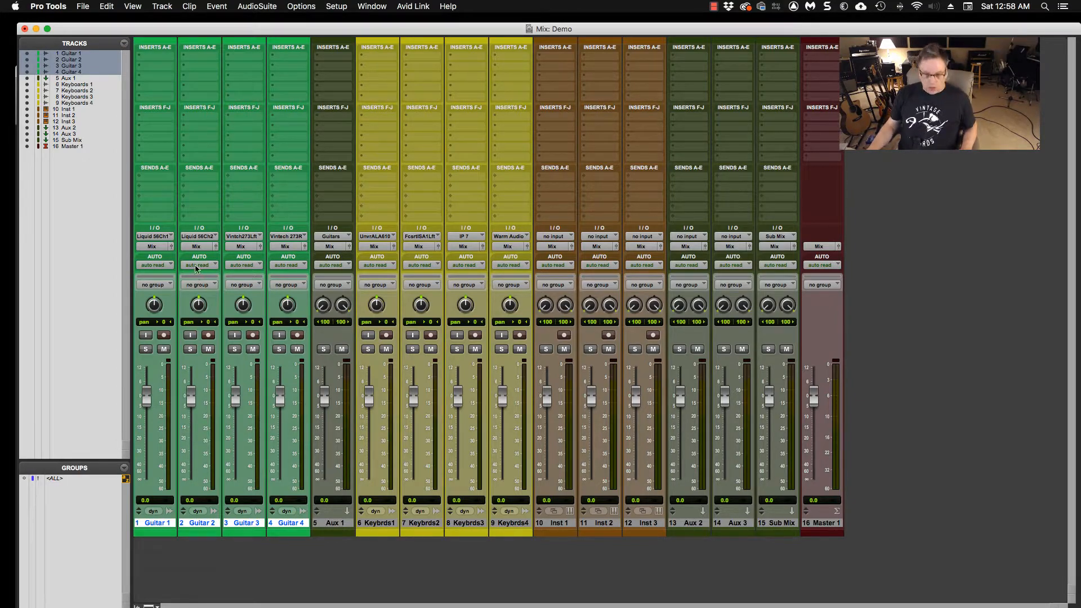
{"action": "left_click", "coordinate": [147, 247]}
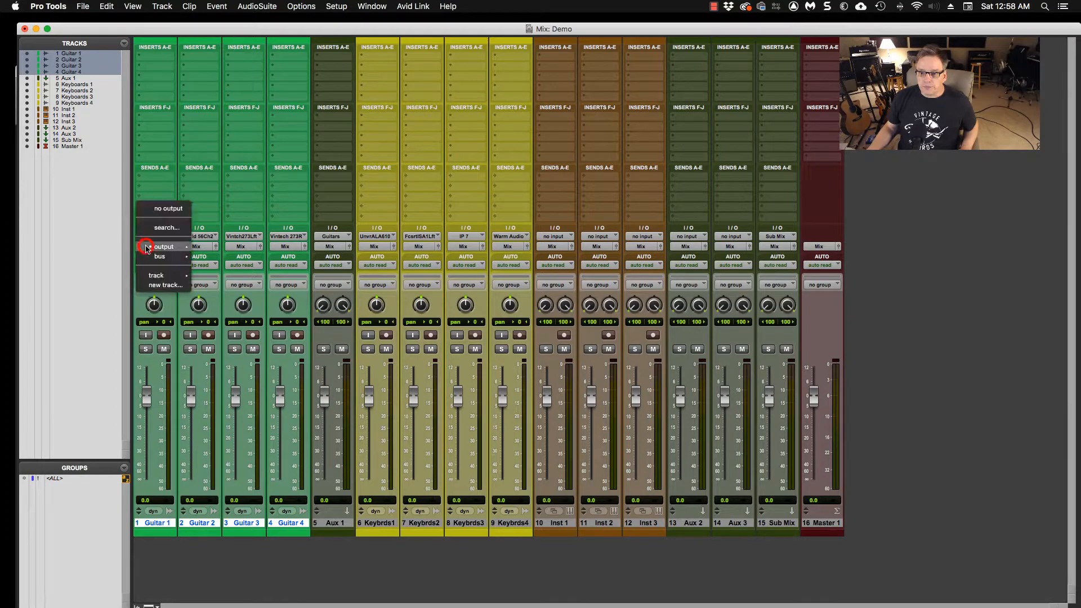
{"action": "mouse_move", "coordinate": [148, 256]}
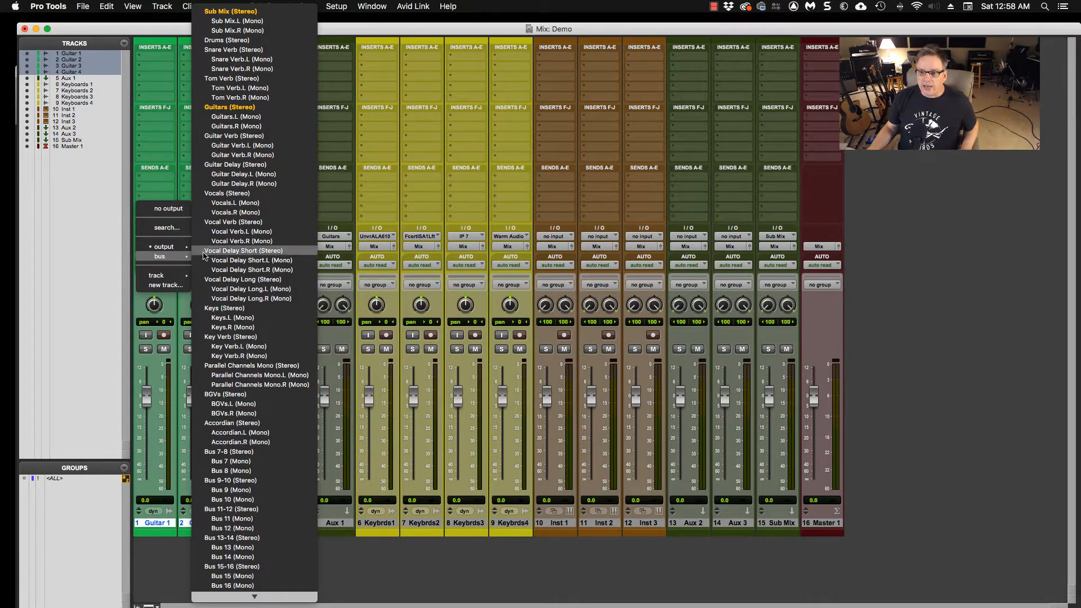
{"action": "left_click", "coordinate": [228, 107]}
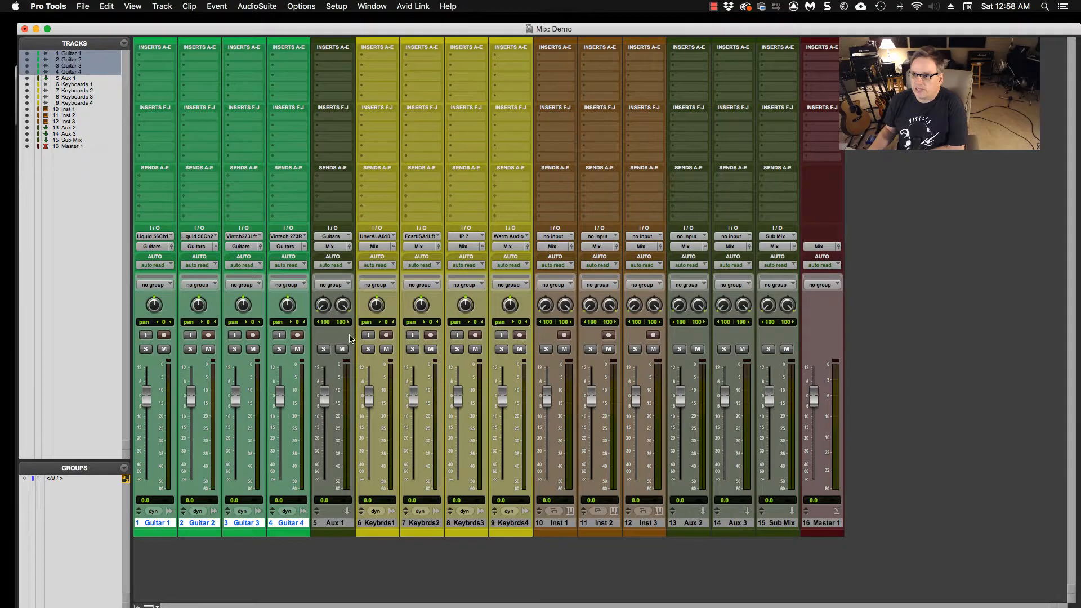
- Set the Aux 1 track's output to the Sub Mix (Stereo) bus
{"action": "left_click", "coordinate": [332, 247]}
{"action": "mouse_move", "coordinate": [336, 257]}
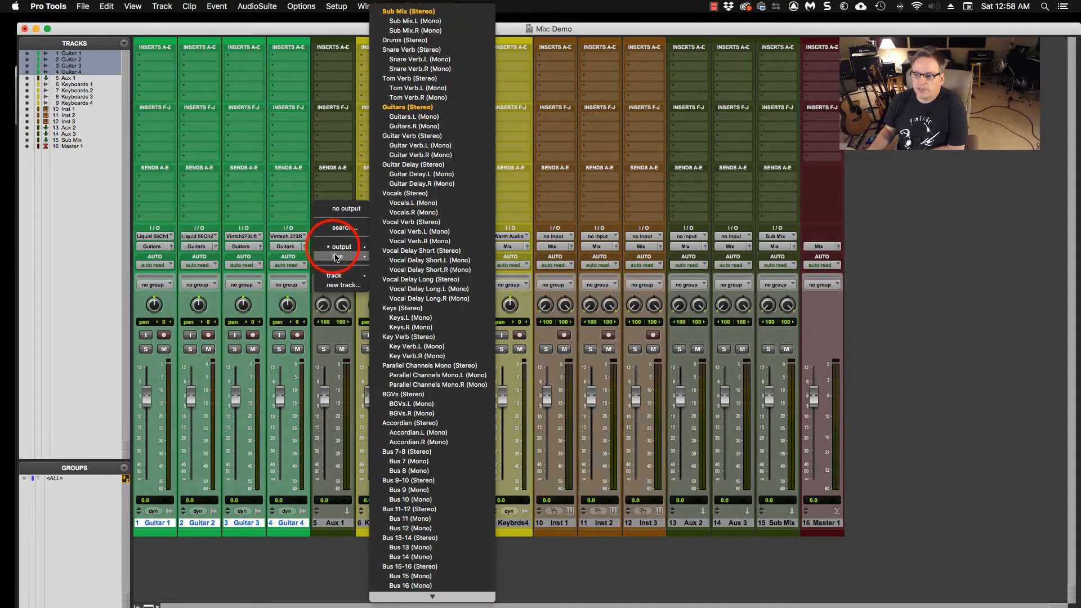
{"action": "left_click", "coordinate": [426, 11]}
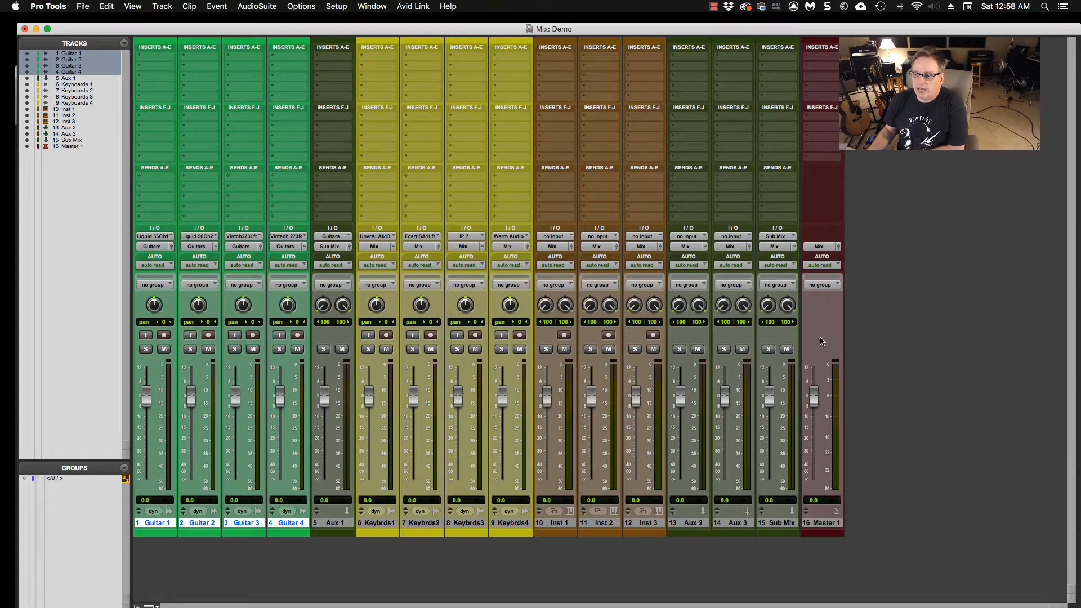
- Move the Aux 2 track directly after Keyboards 4 and set its input to the Keys (Stereo) bus
{"action": "left_click_drag", "start_coordinate": [688, 522], "coordinate": [556, 519]}
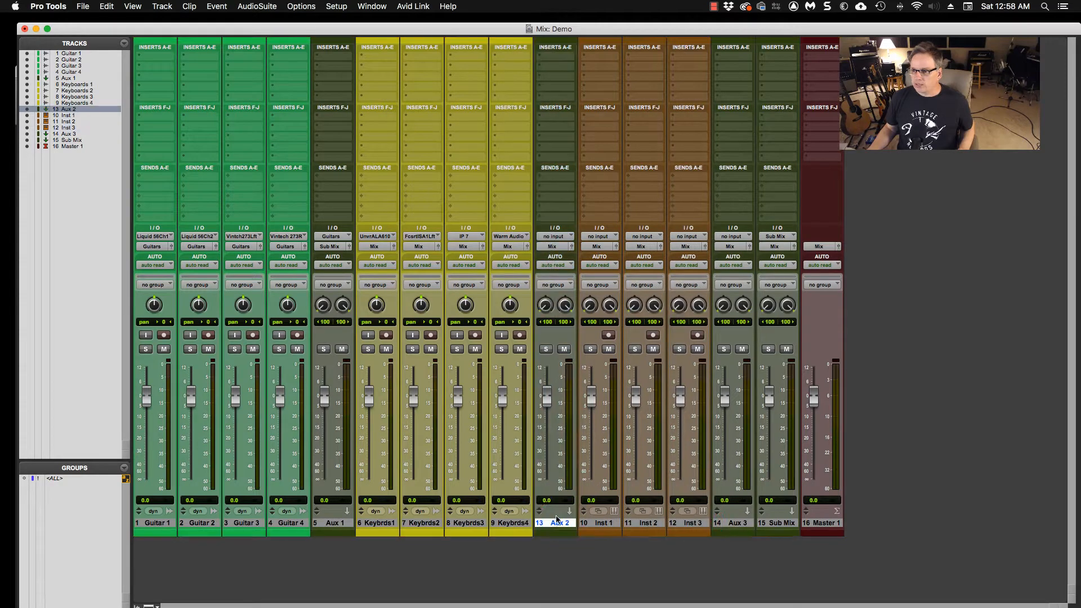
{"action": "left_click", "coordinate": [568, 238]}
{"action": "mouse_move", "coordinate": [565, 246]}
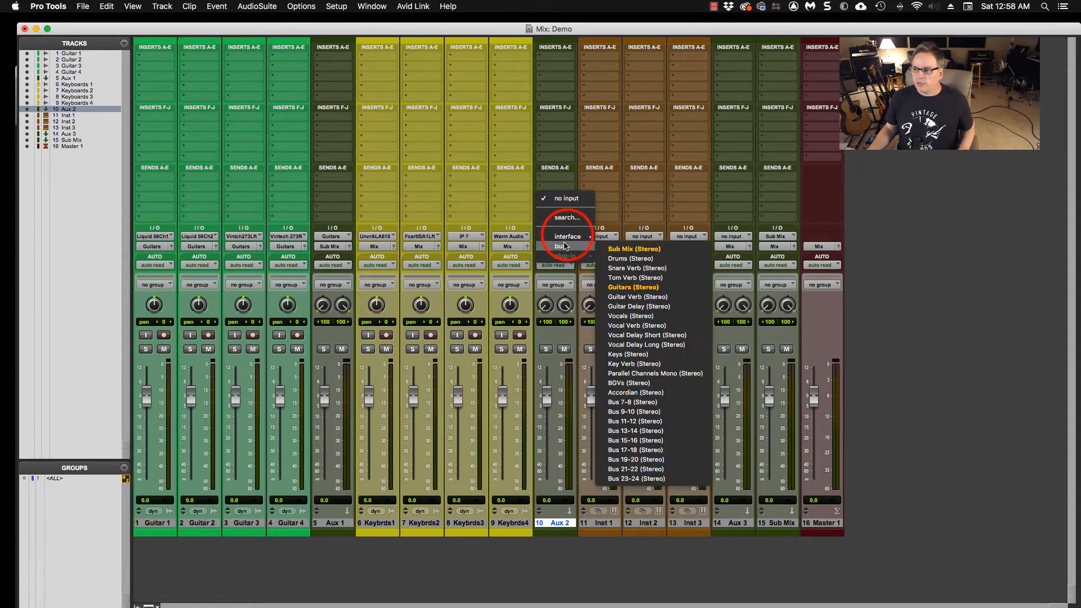
{"action": "left_click", "coordinate": [637, 354]}
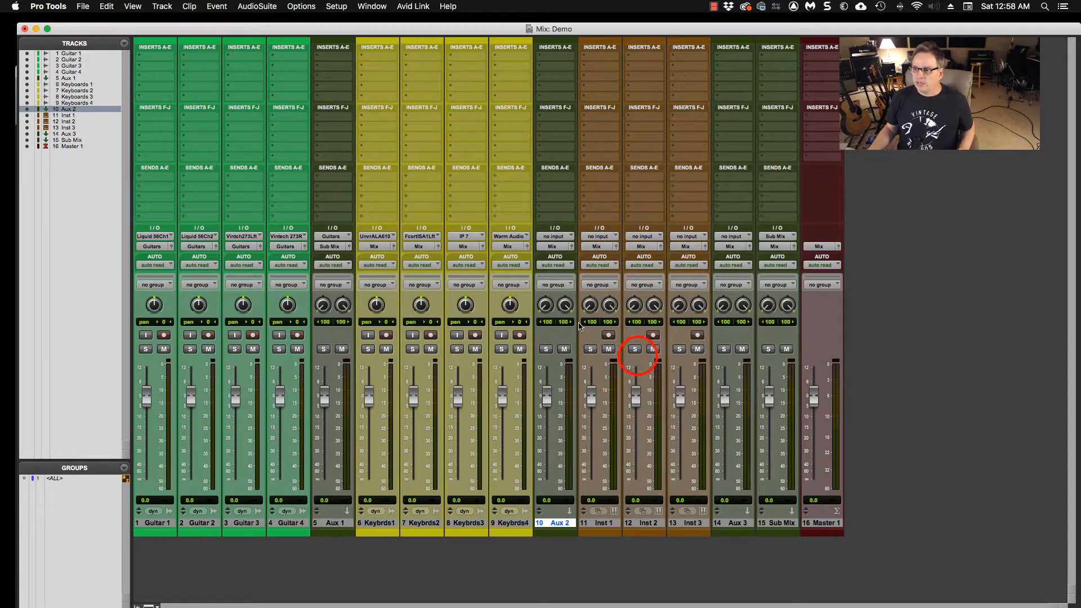
- Set the Aux 2 track's output to the Sub Mix (Stereo) bus
{"action": "left_click", "coordinate": [553, 247]}
{"action": "mouse_move", "coordinate": [562, 256]}
{"action": "left_click", "coordinate": [634, 11]}
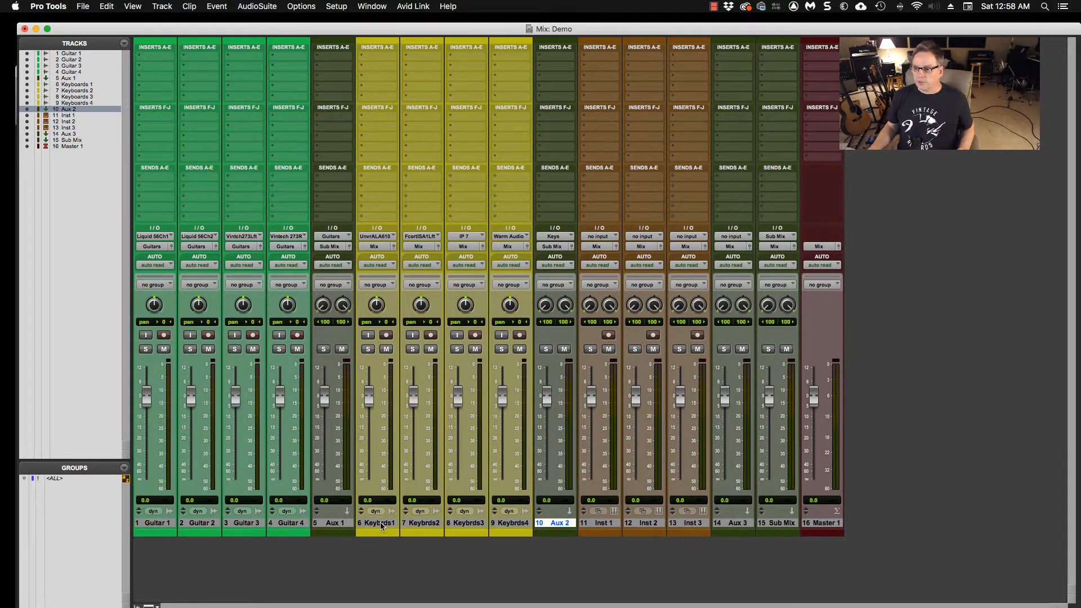
- Route the outputs of all four Keyboards tracks to the Keys (Stereo) bus
{"action": "left_click", "coordinate": [380, 522]}
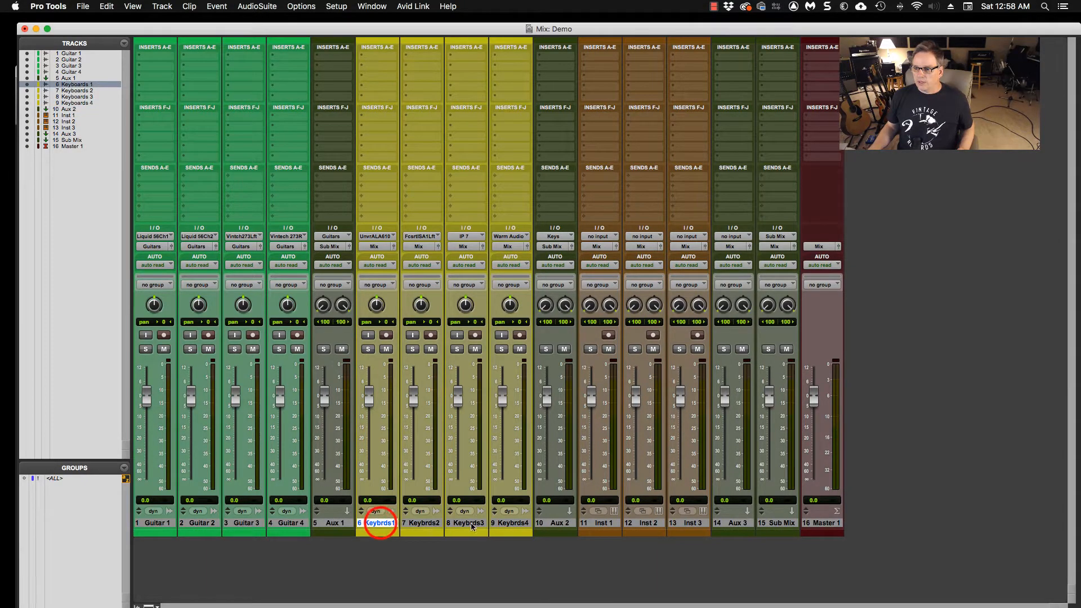
{"action": "left_click", "coordinate": [515, 521], "text": "shift"}
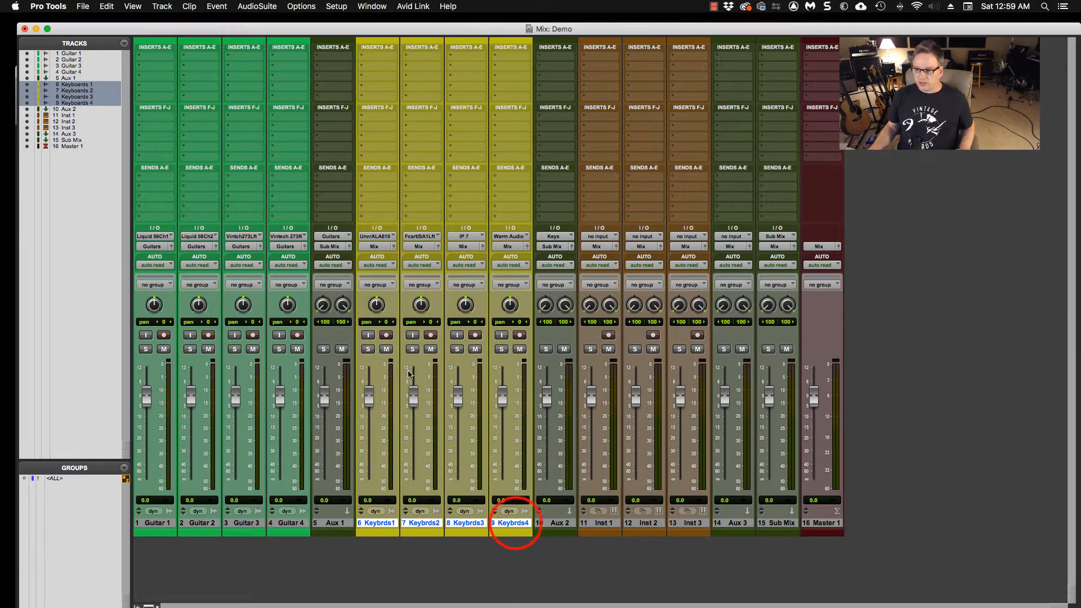
{"action": "left_click", "coordinate": [370, 246]}
{"action": "mouse_move", "coordinate": [380, 257]}
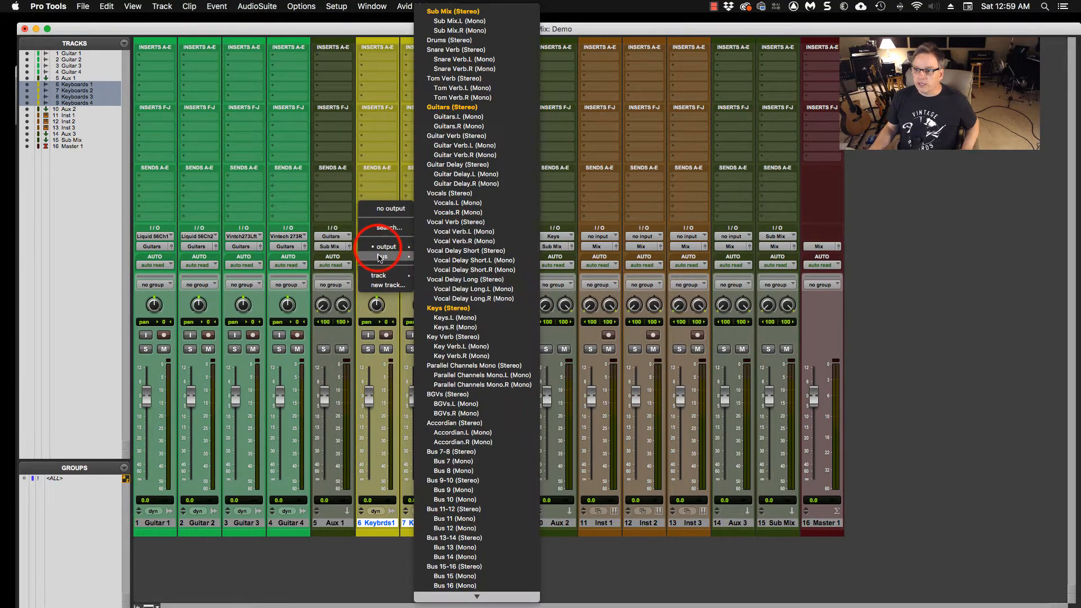
{"action": "left_click", "coordinate": [449, 309]}
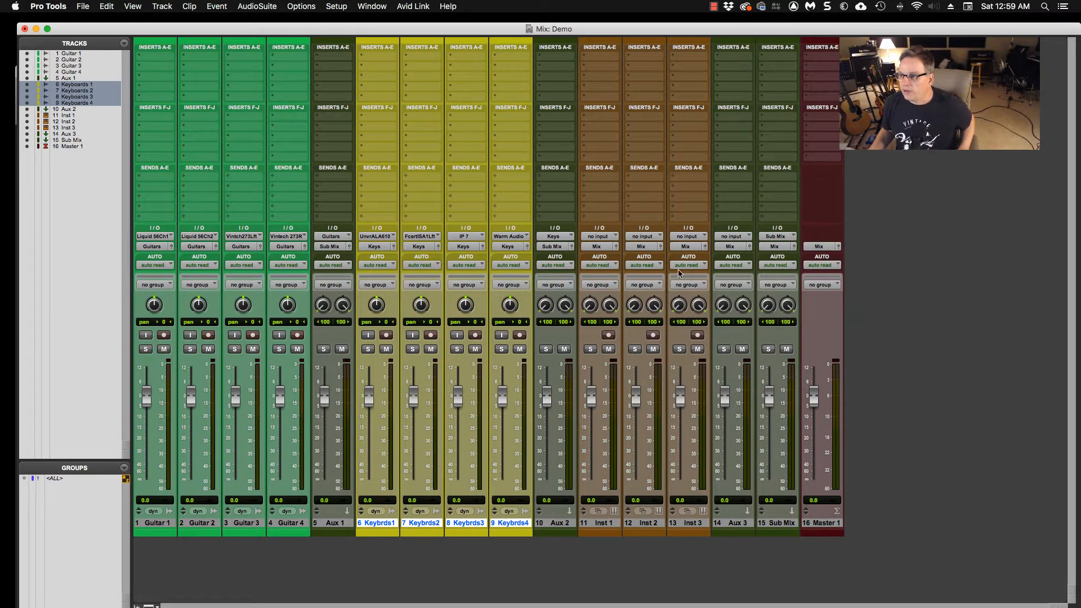
- Route the outputs of the Inst 1, Inst 2 and Inst 3 tracks to the Sub Mix (Stereo) bus
{"action": "left_click", "coordinate": [601, 523]}
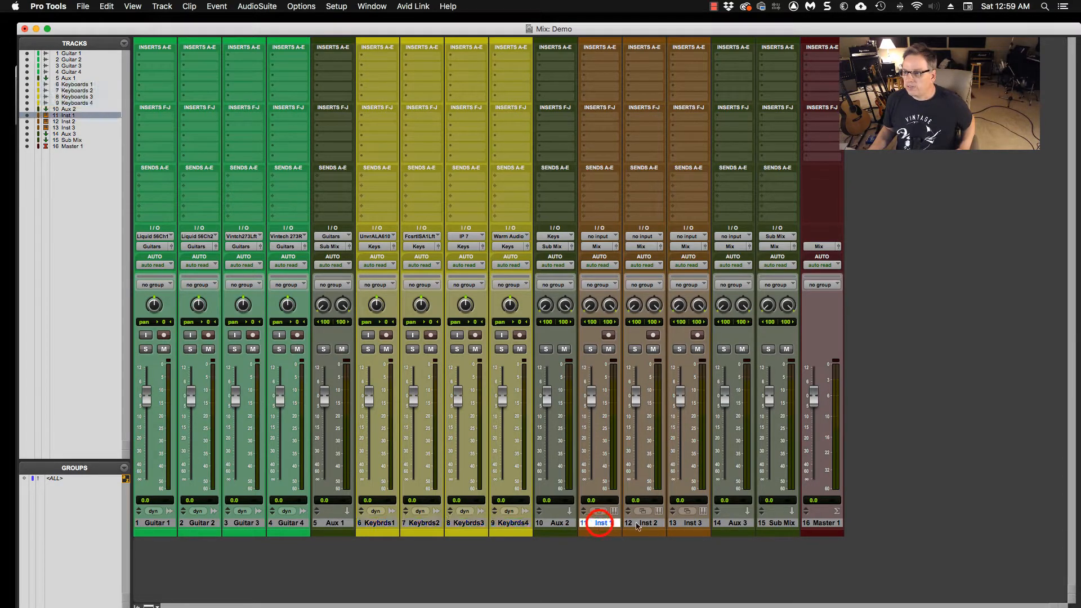
{"action": "left_click", "coordinate": [693, 523], "text": "shift"}
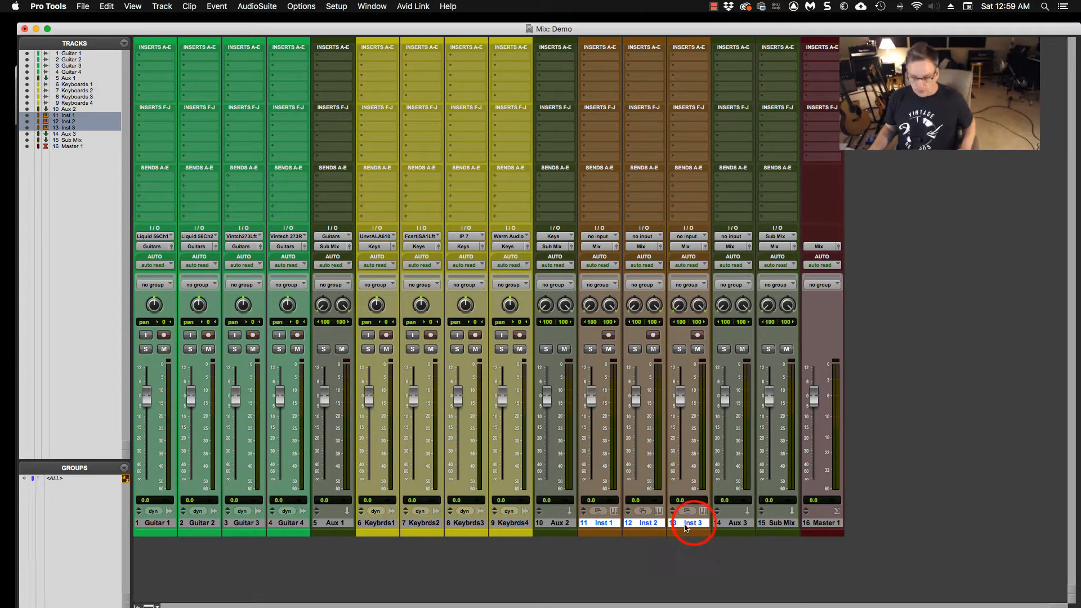
{"action": "left_click", "coordinate": [600, 249]}
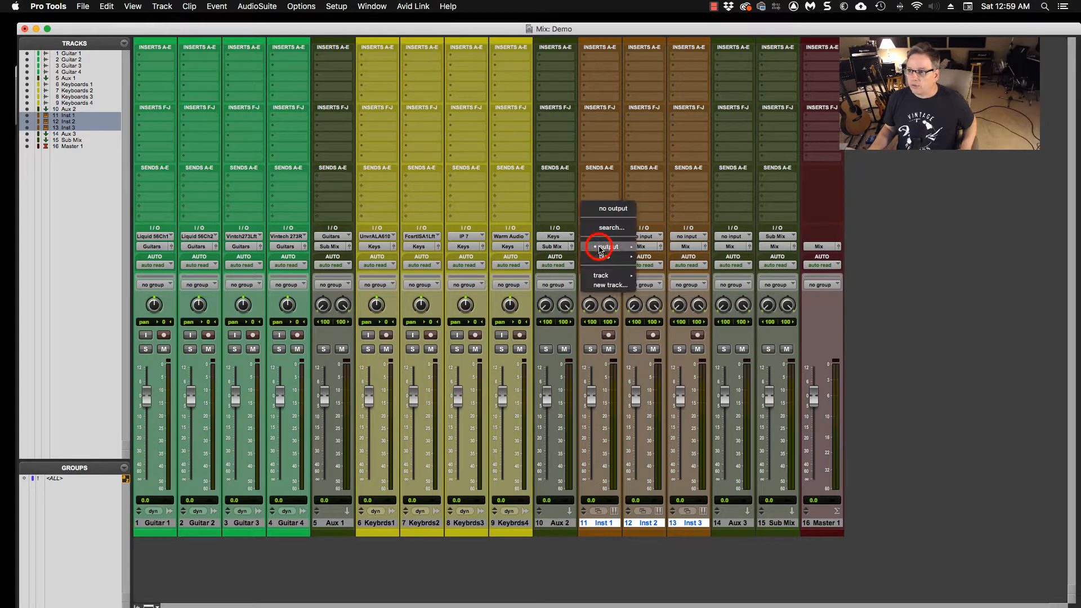
{"action": "mouse_move", "coordinate": [608, 256]}
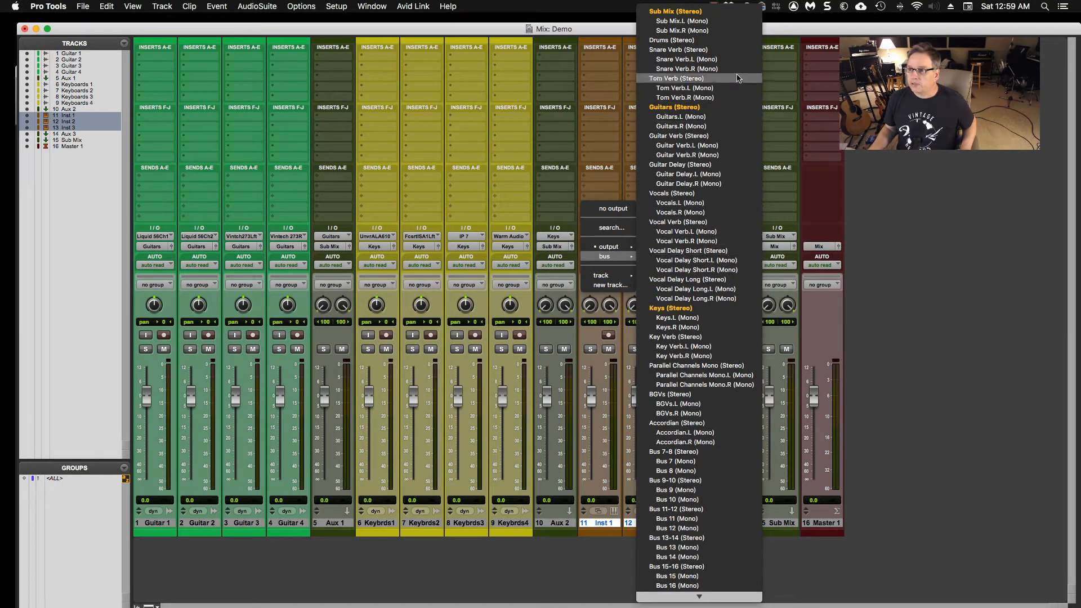
{"action": "left_click", "coordinate": [712, 12], "text": "alt+shift"}
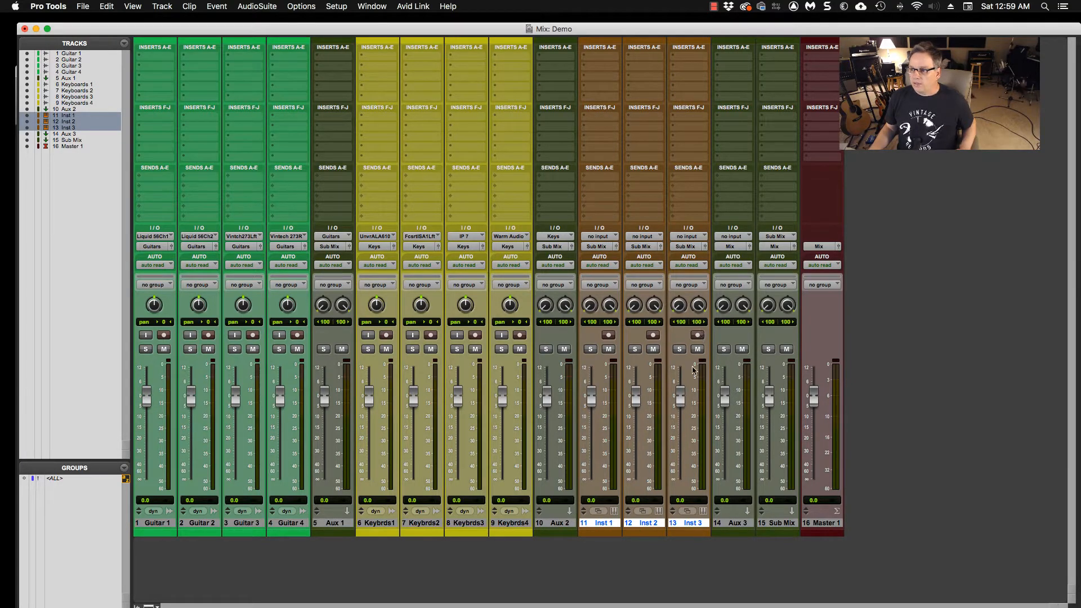
- Move the Aux 3 track directly after Aux 1 and rename it Guitar Verb
{"action": "left_click", "coordinate": [737, 523]}
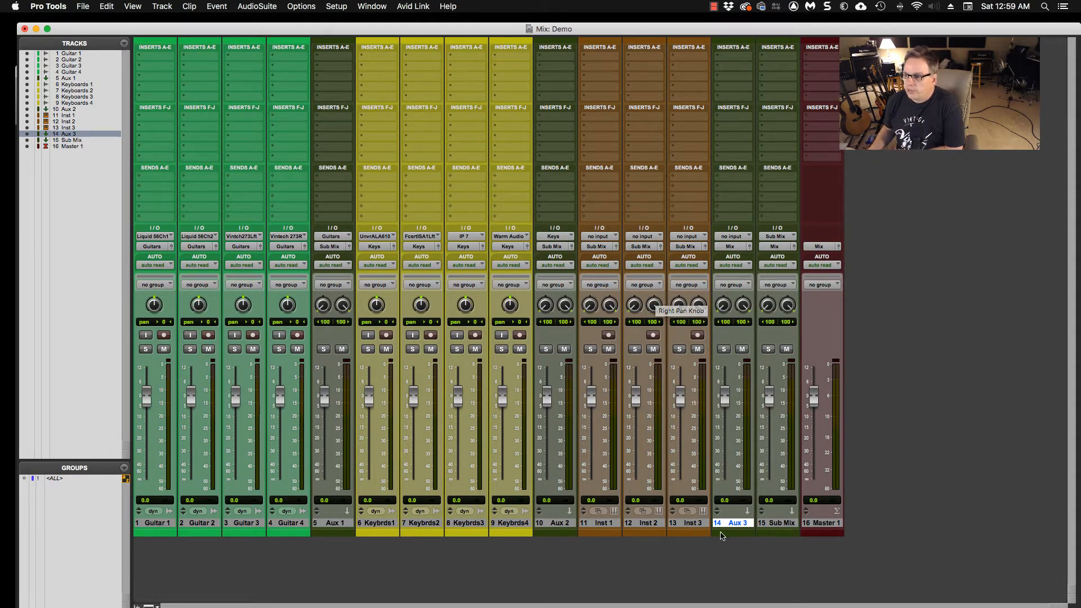
{"action": "left_click_drag", "start_coordinate": [735, 522], "coordinate": [358, 518]}
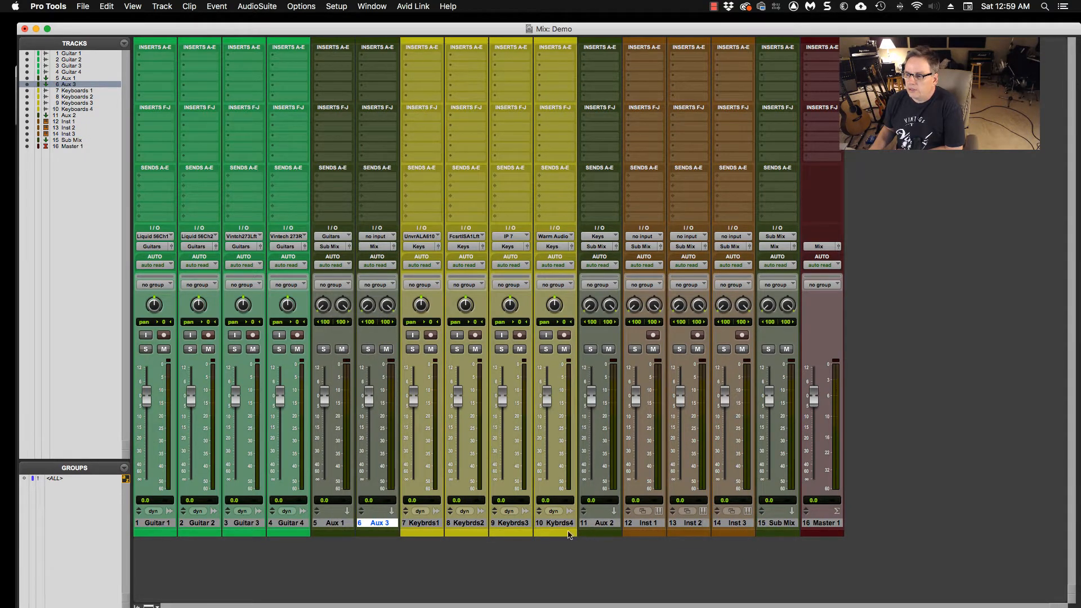
{"action": "double_click", "coordinate": [371, 524]}
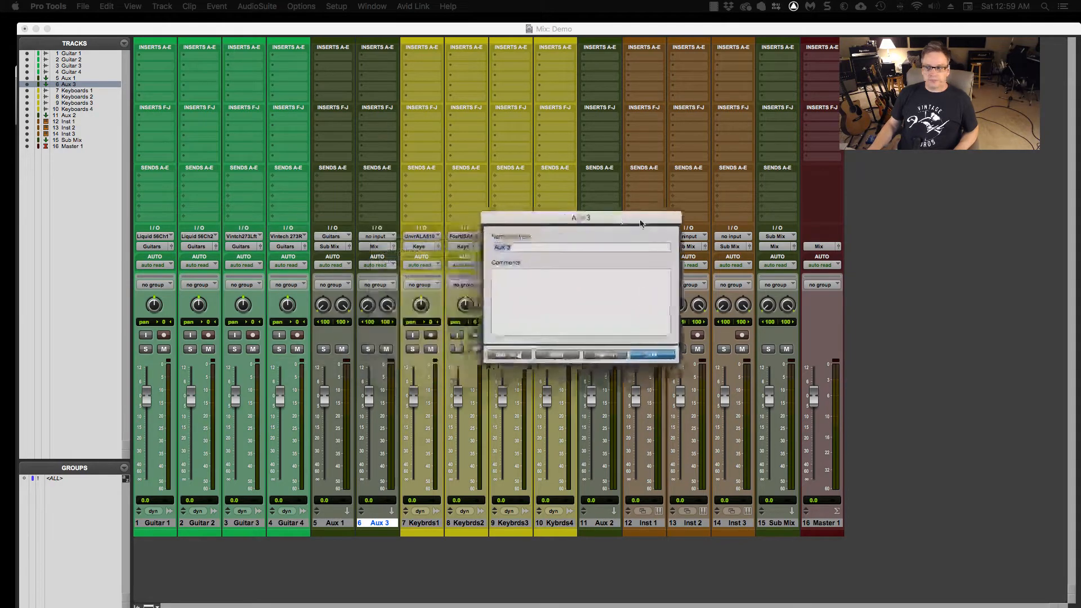
{"action": "type", "text": "Verb"}
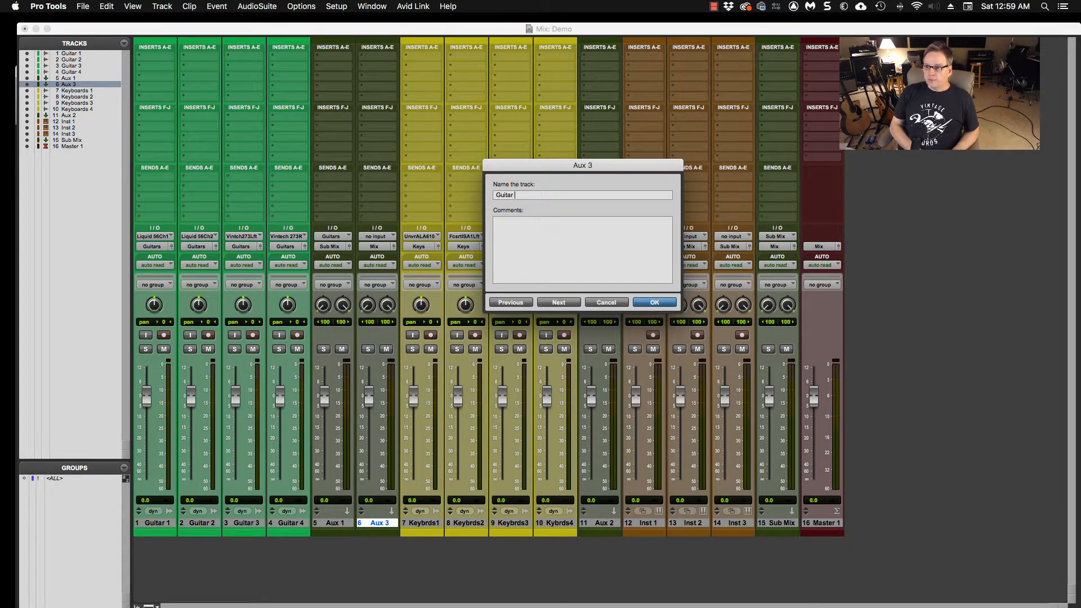
{"action": "left_click", "coordinate": [654, 302]}
- Rename the Aux 1 track as Guitars and the Aux 2 track as Keys
{"action": "left_click", "coordinate": [336, 523]}
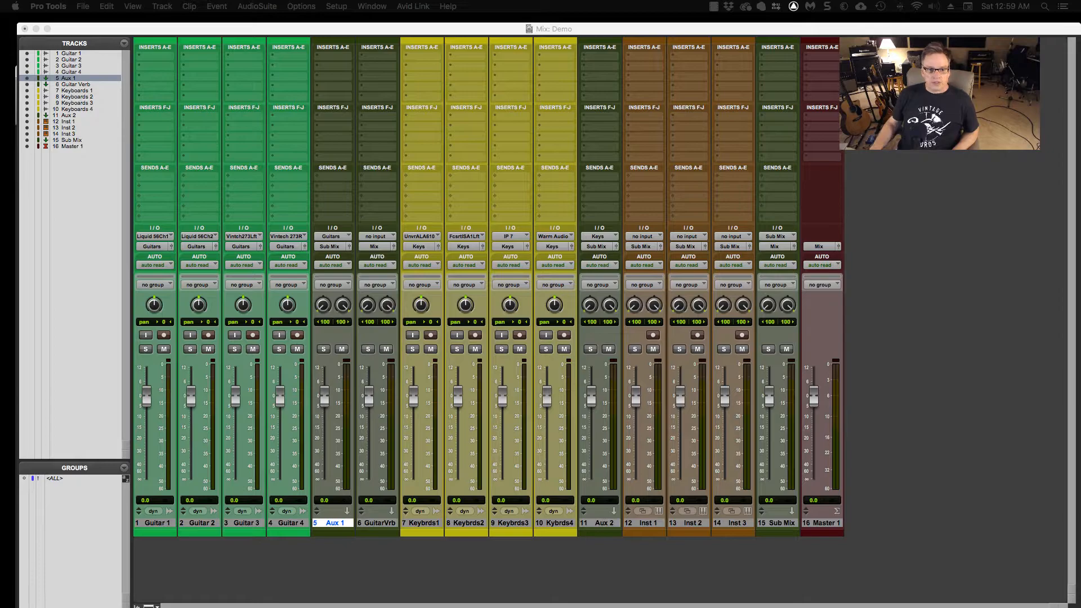
{"action": "left_click_drag", "start_coordinate": [0, 360], "coordinate": [595, 121]}
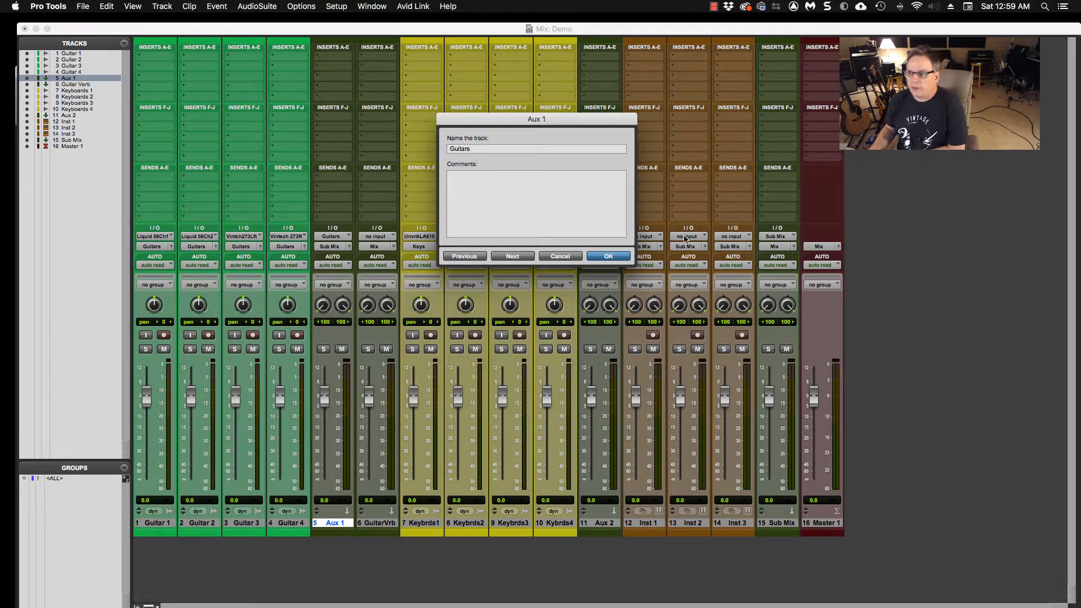
{"action": "left_click", "coordinate": [607, 256]}
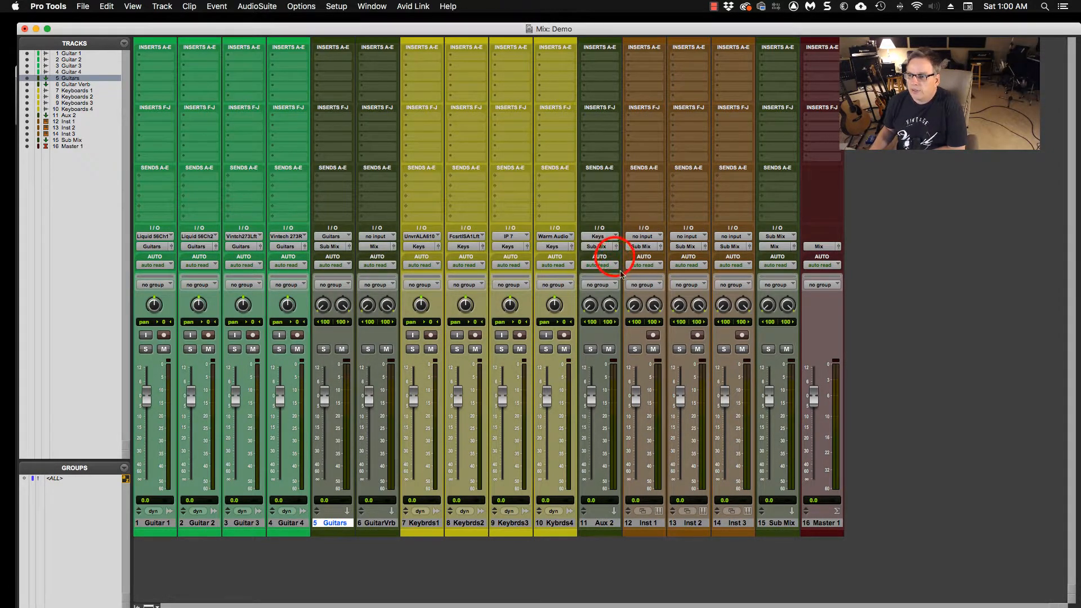
{"action": "double_click", "coordinate": [594, 523]}
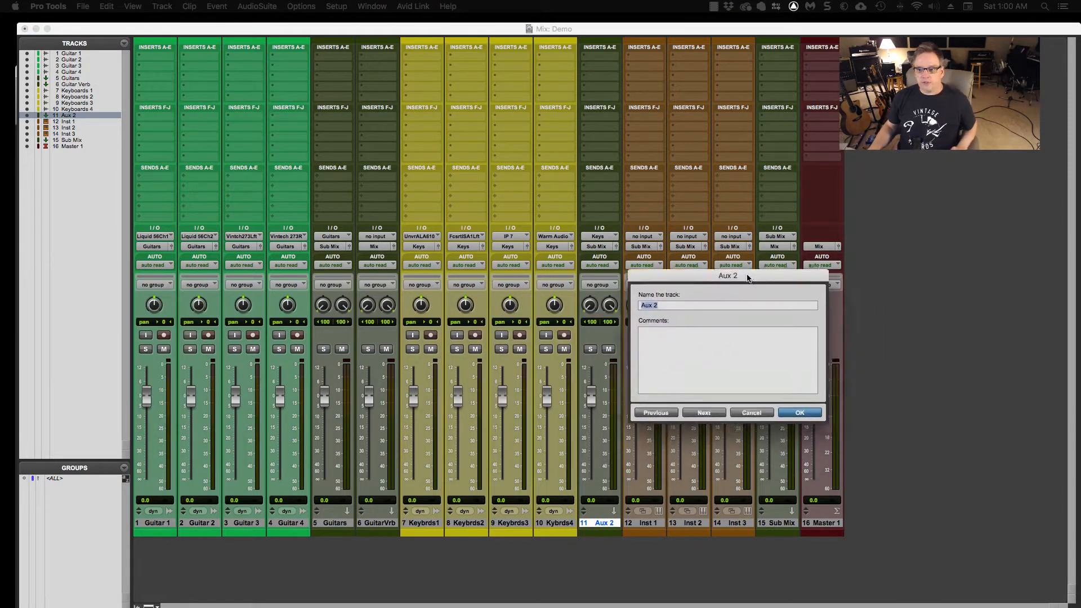
{"action": "type", "text": "Keys"}
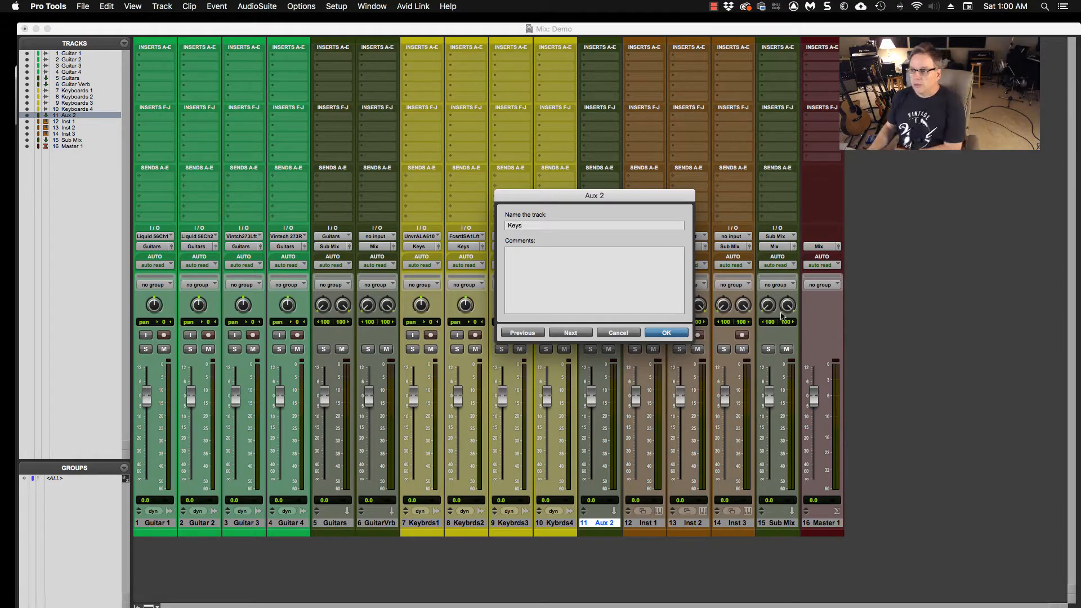
{"action": "left_click", "coordinate": [667, 332]}
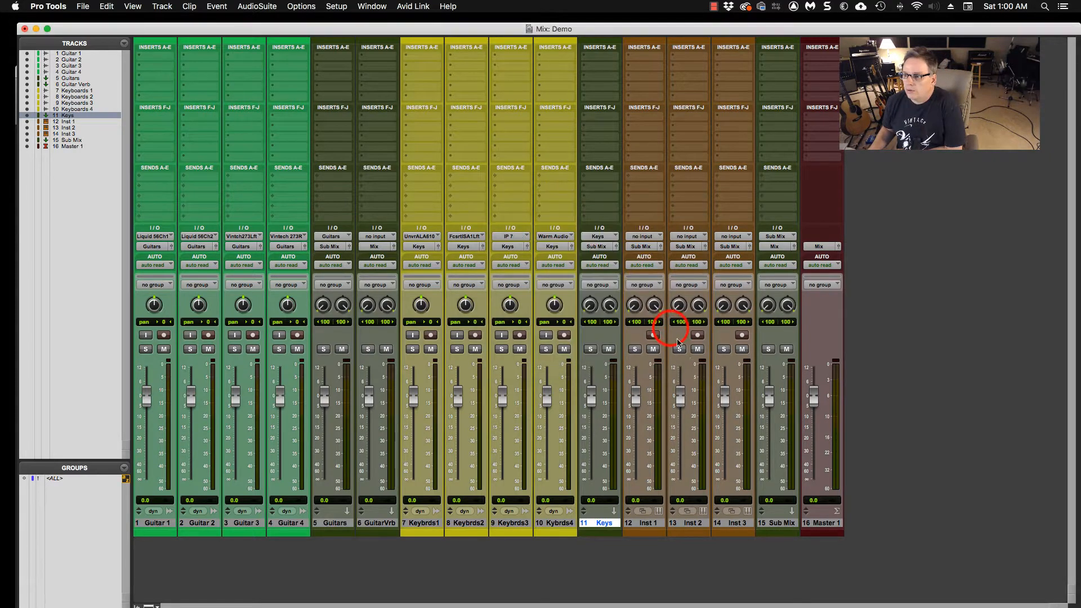
- Rename the Inst 1 track as EZ Drummer
{"action": "double_click", "coordinate": [643, 523]}
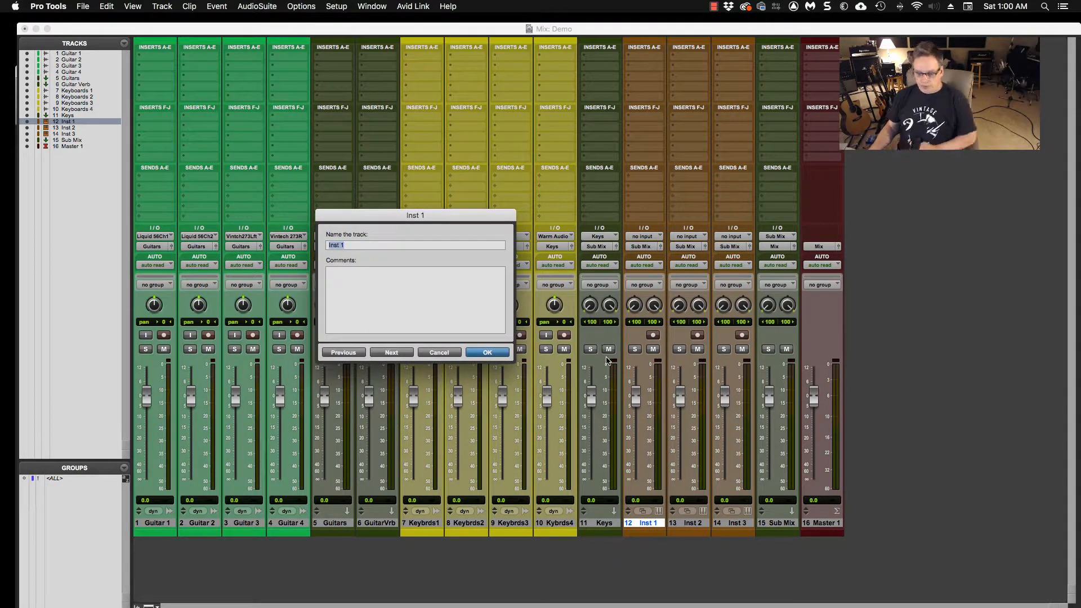
{"action": "type", "text": "EZ Drummer"}
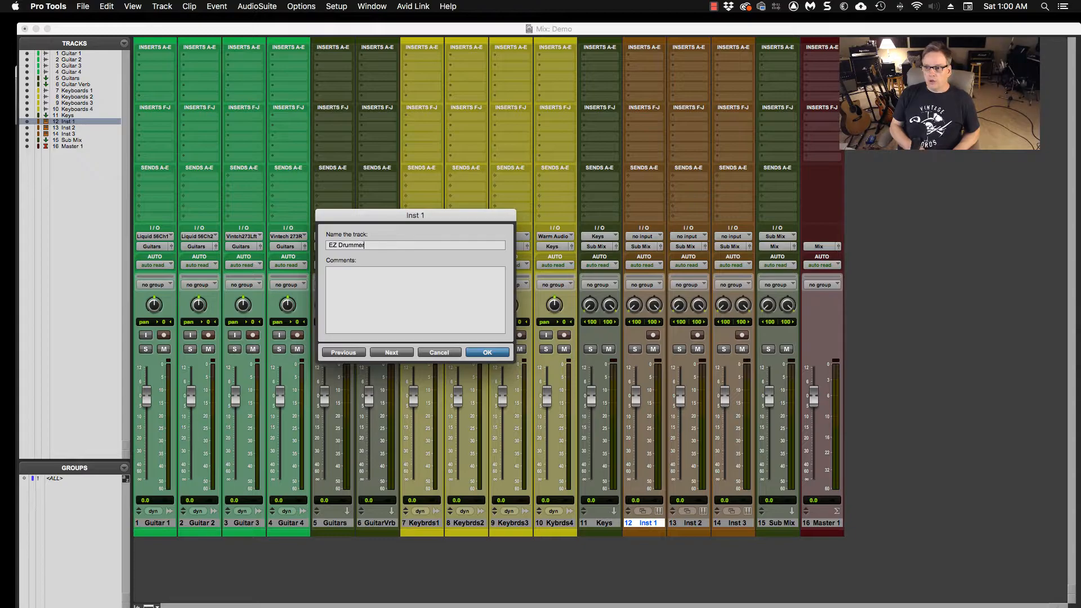
{"action": "key", "text": "Return"}
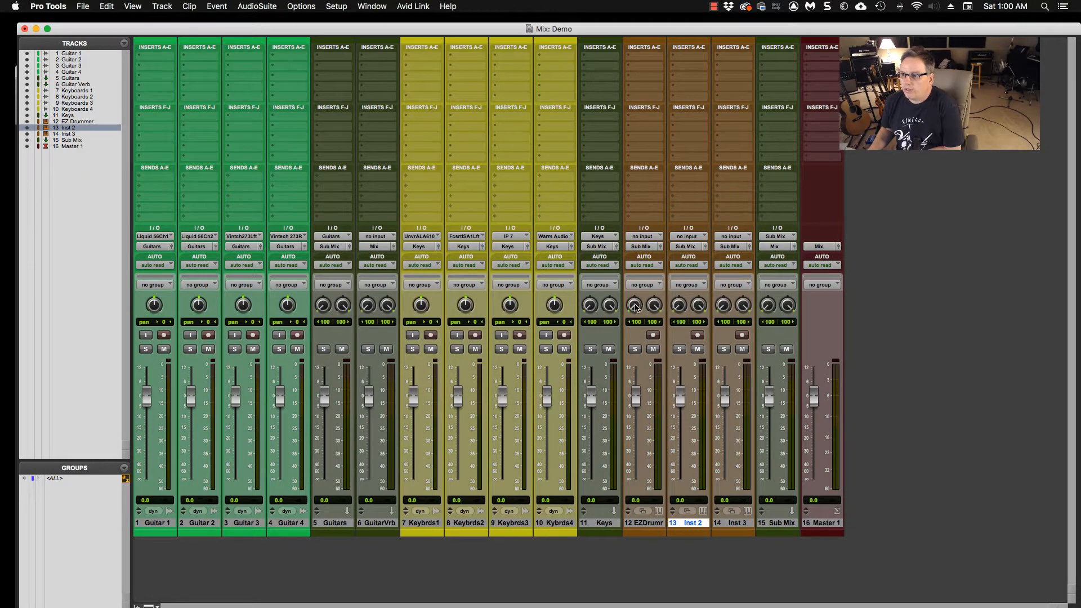
- Insert the EZdrummer (stereo) multichannel instrument plug-in on the EZ Drummer track
{"action": "left_click", "coordinate": [628, 58]}
{"action": "left_click", "coordinate": [585, 19]}
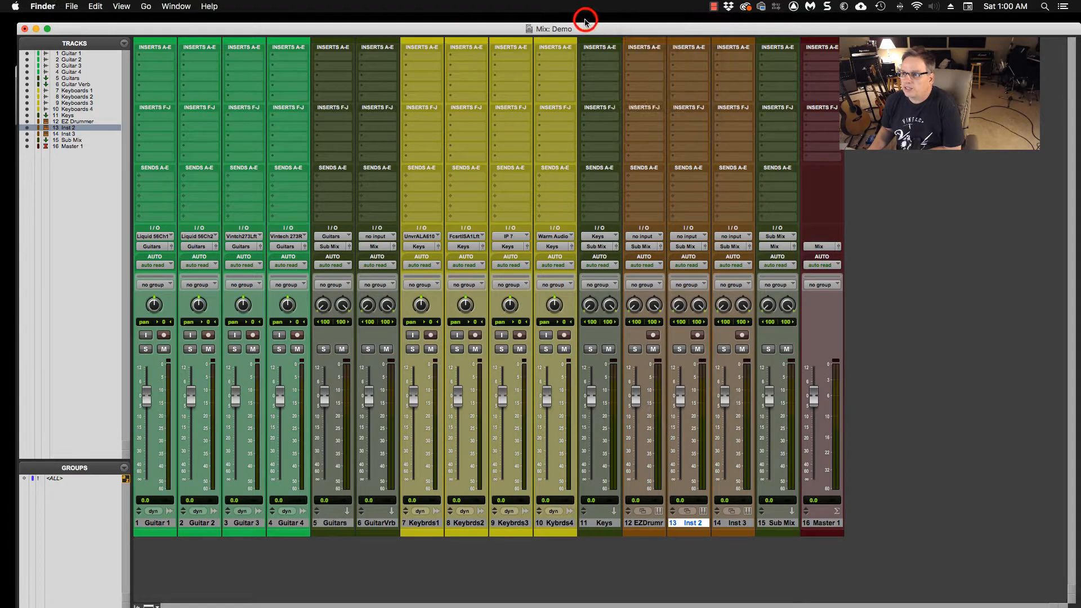
{"action": "left_click", "coordinate": [628, 60]}
{"action": "left_click", "coordinate": [623, 65]}
{"action": "mouse_move", "coordinate": [676, 67]}
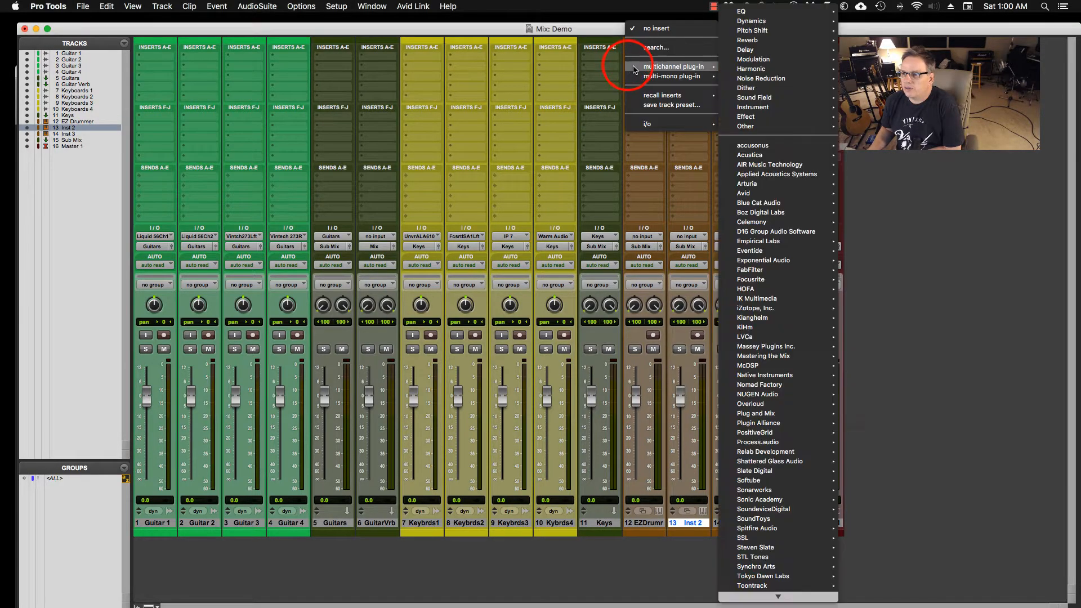
{"action": "mouse_move", "coordinate": [771, 129]}
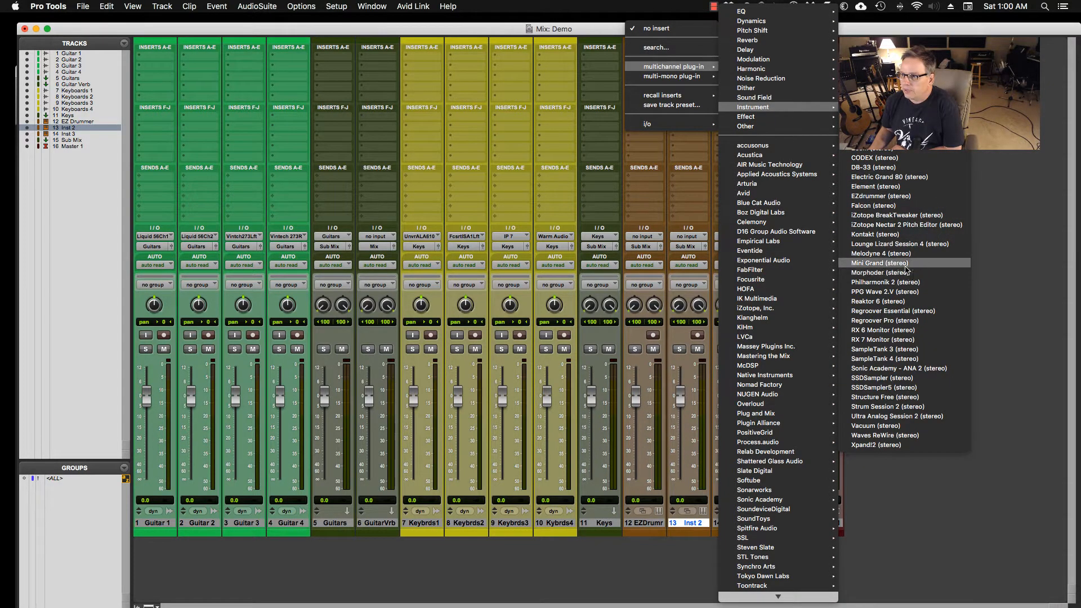
{"action": "left_click", "coordinate": [891, 197]}
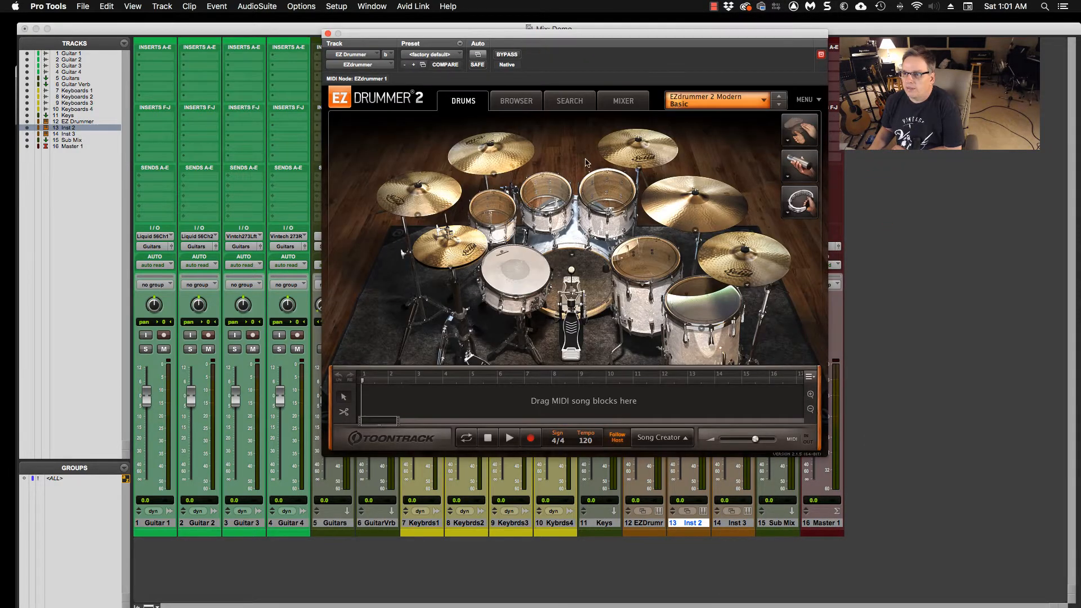
- Audition the kick drum in EZdrummer, view its groove browser and close the plug-in window
{"action": "left_click", "coordinate": [577, 264]}
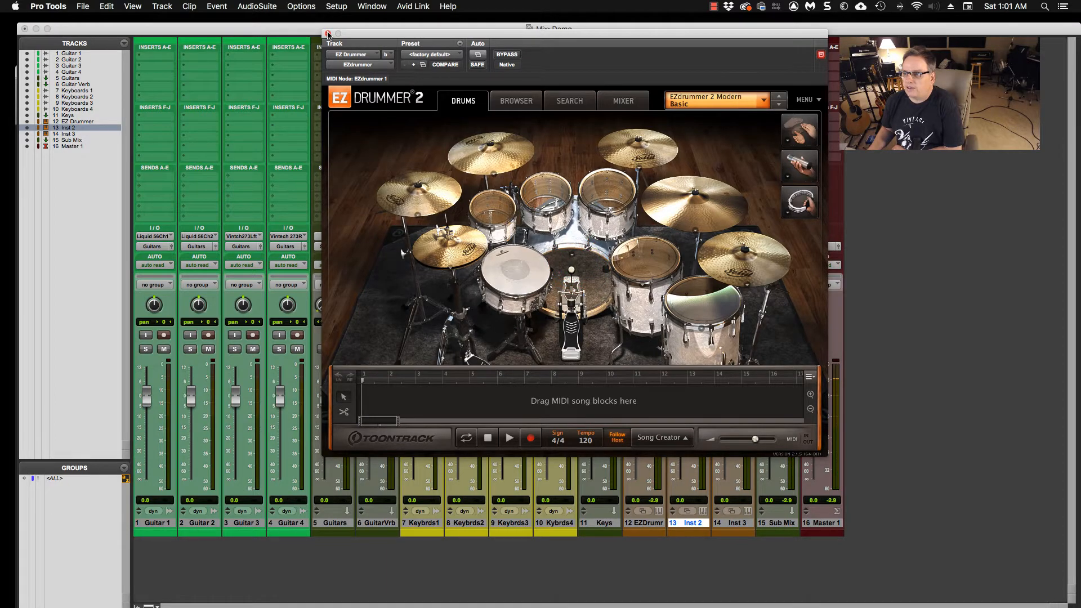
{"action": "left_click", "coordinate": [513, 102]}
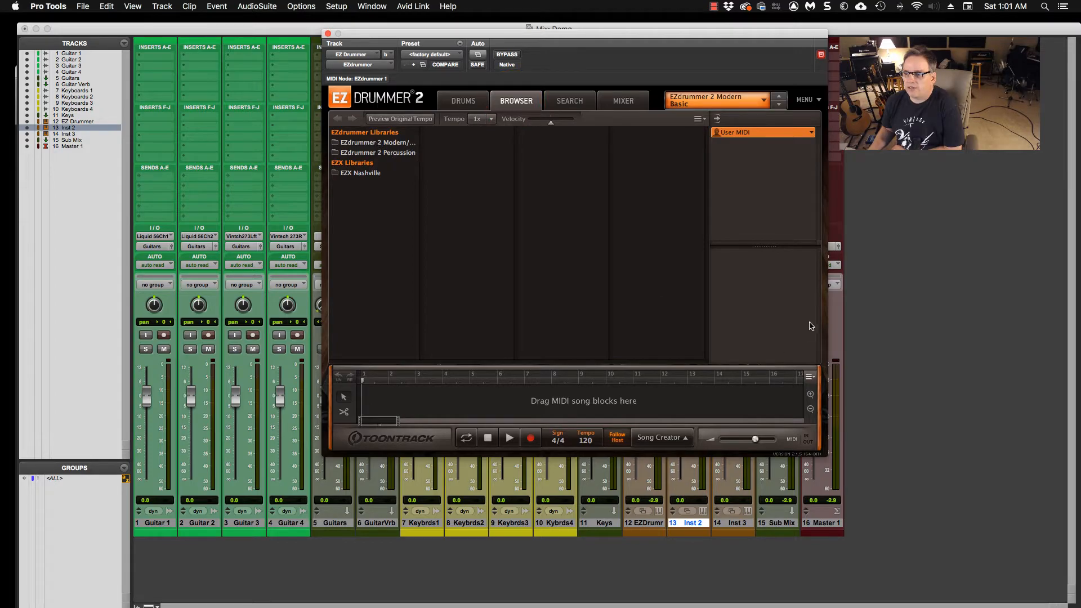
{"action": "left_click", "coordinate": [328, 34]}
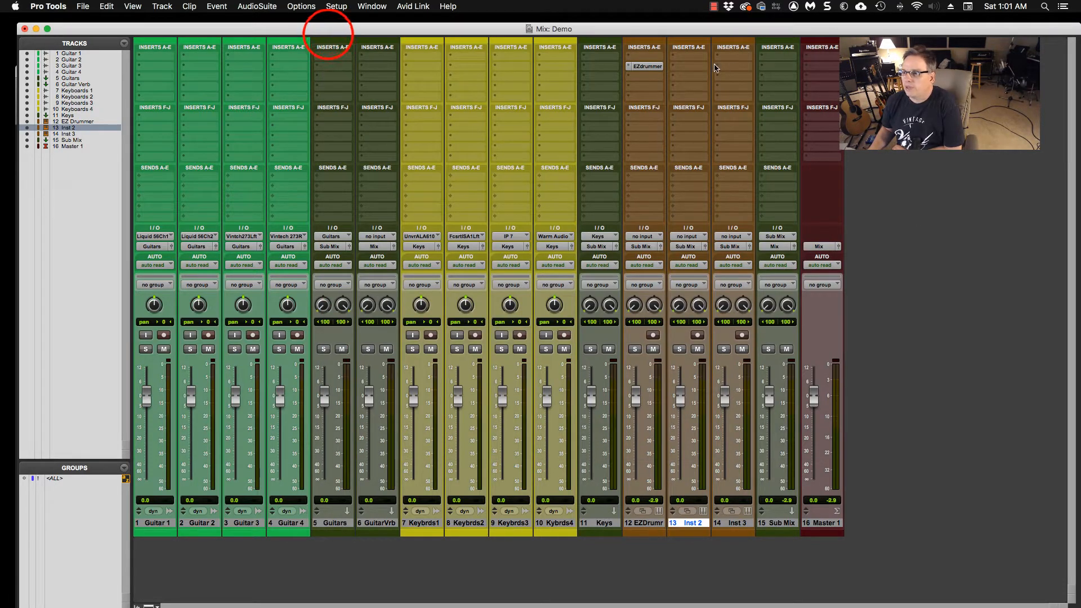
- Make the EZdrummer insert on the EZ Drummer track inactive
{"action": "right_click", "coordinate": [649, 68]}
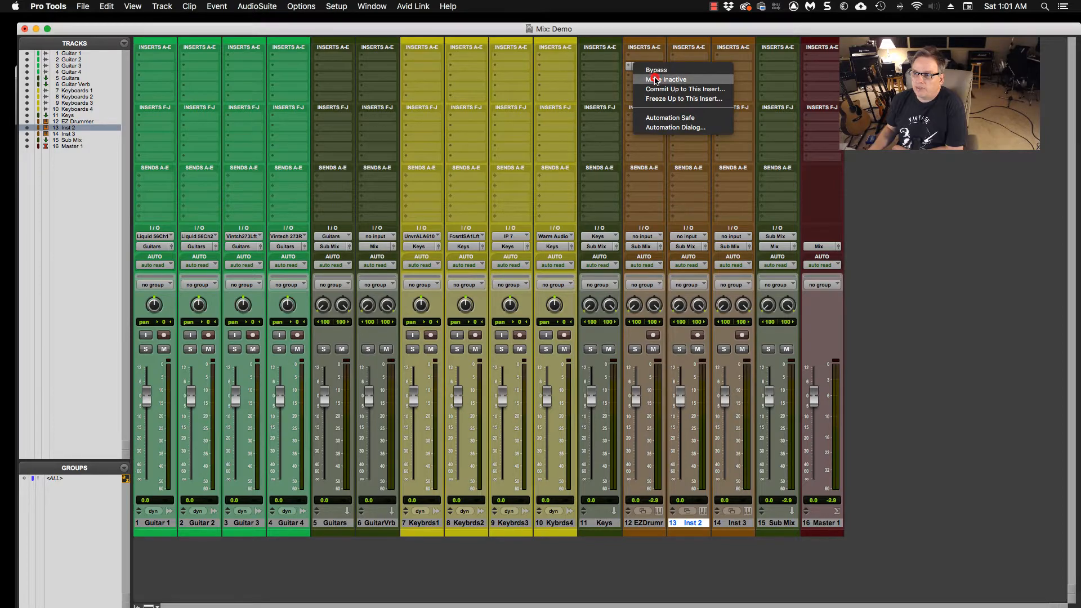
{"action": "left_click", "coordinate": [656, 80]}
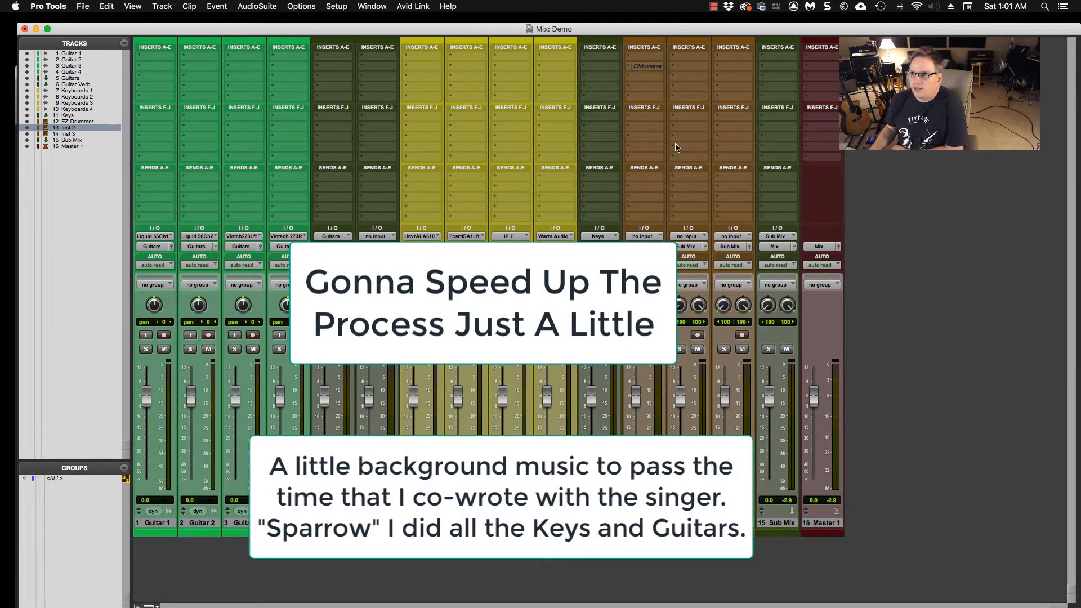
- Colour the Sub Mix and Master 1 tracks light blue
{"action": "double_click", "coordinate": [781, 534]}
{"action": "left_click", "coordinate": [549, 91]}
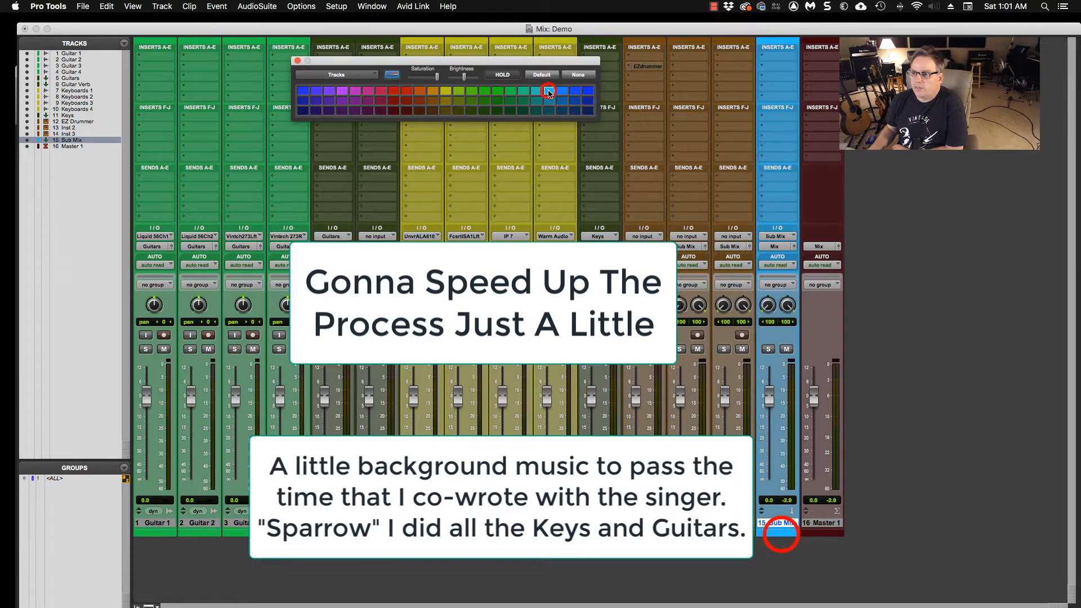
{"action": "left_click", "coordinate": [828, 534]}
{"action": "left_click", "coordinate": [551, 91]}
{"action": "left_click", "coordinate": [298, 60]}
- Rename the Master 1 track as Mix
{"action": "double_click", "coordinate": [825, 523]}
{"action": "type", "text": "Mix"}
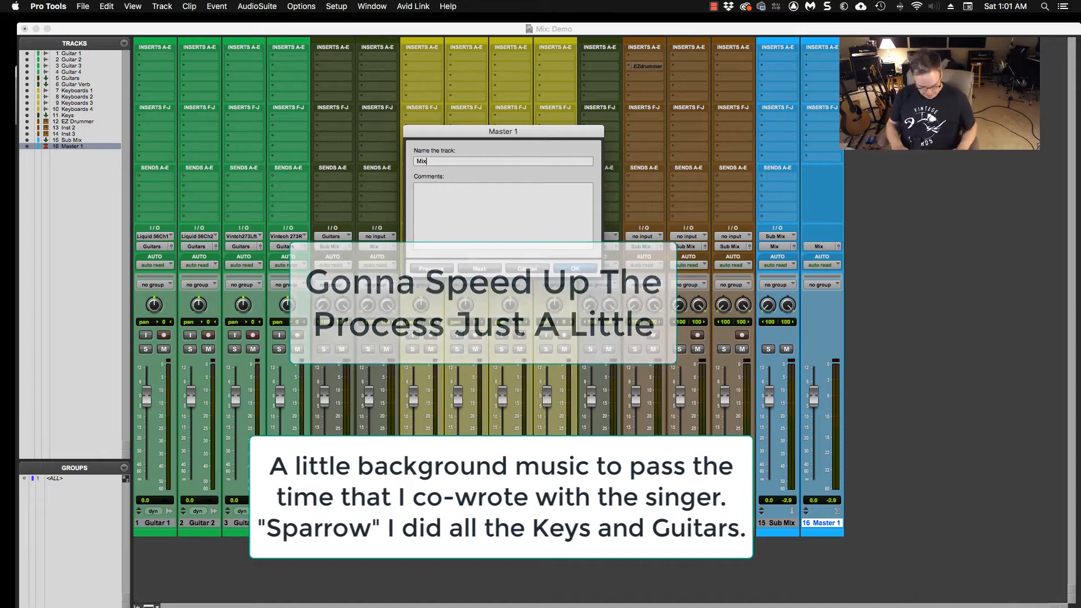
{"action": "left_click", "coordinate": [570, 267]}
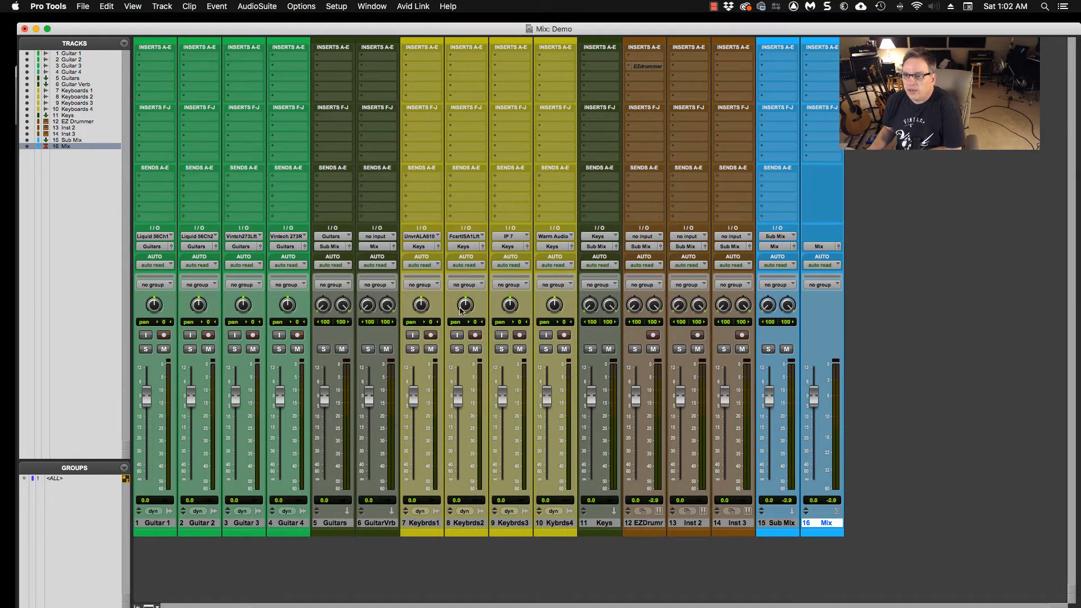
- Insert Slate Digital's Virtual Mix Rack (mono) in the first insert slot of all four Guitar tracks
{"action": "left_click", "coordinate": [159, 522]}
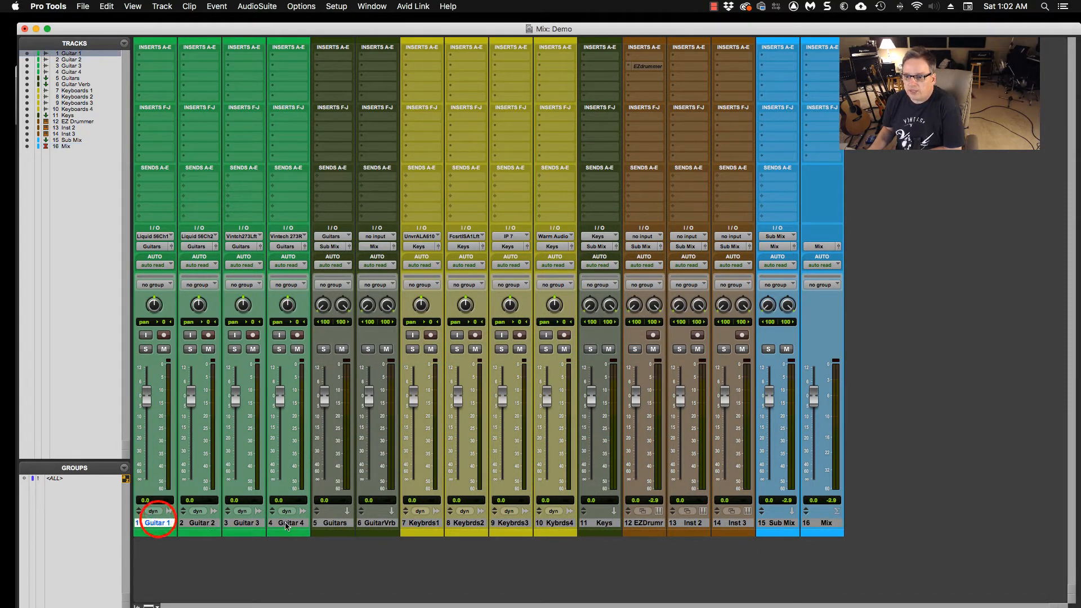
{"action": "left_click", "coordinate": [284, 523], "text": "shift"}
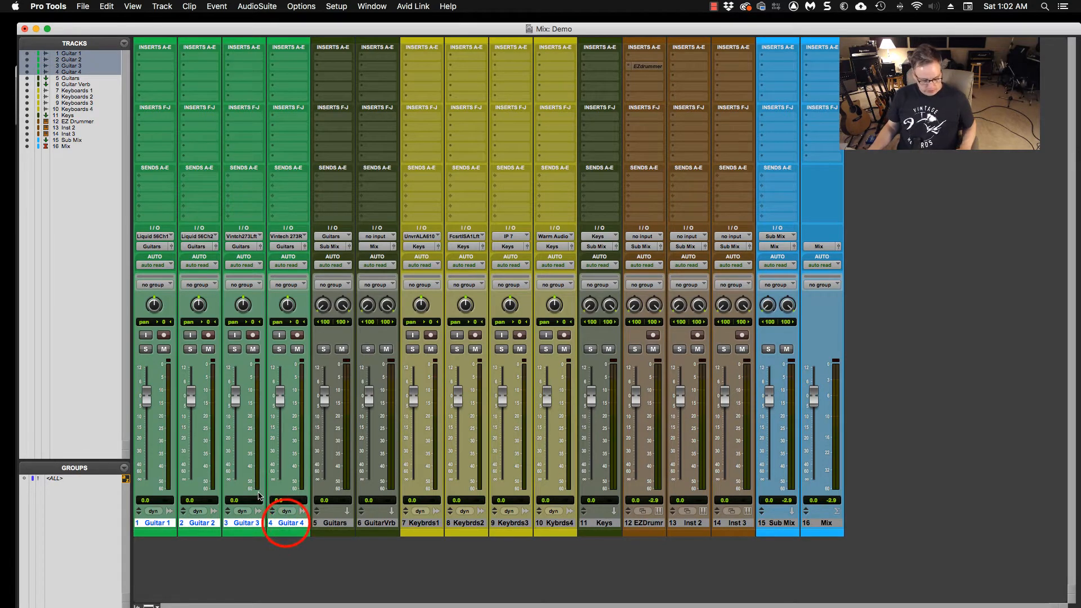
{"action": "left_click", "coordinate": [140, 57]}
{"action": "mouse_move", "coordinate": [164, 58]}
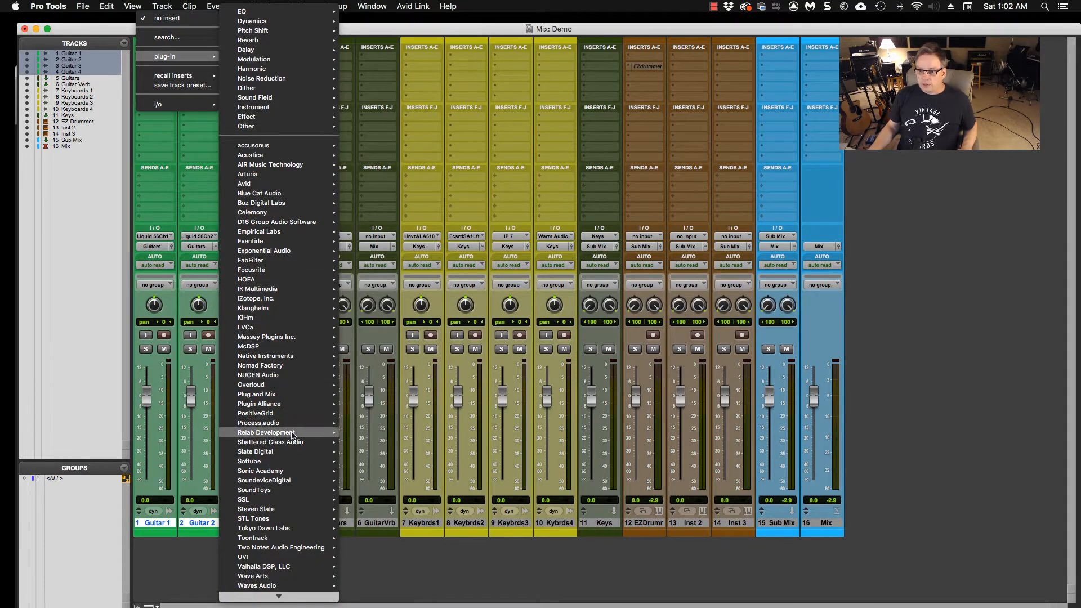
{"action": "mouse_move", "coordinate": [286, 456]}
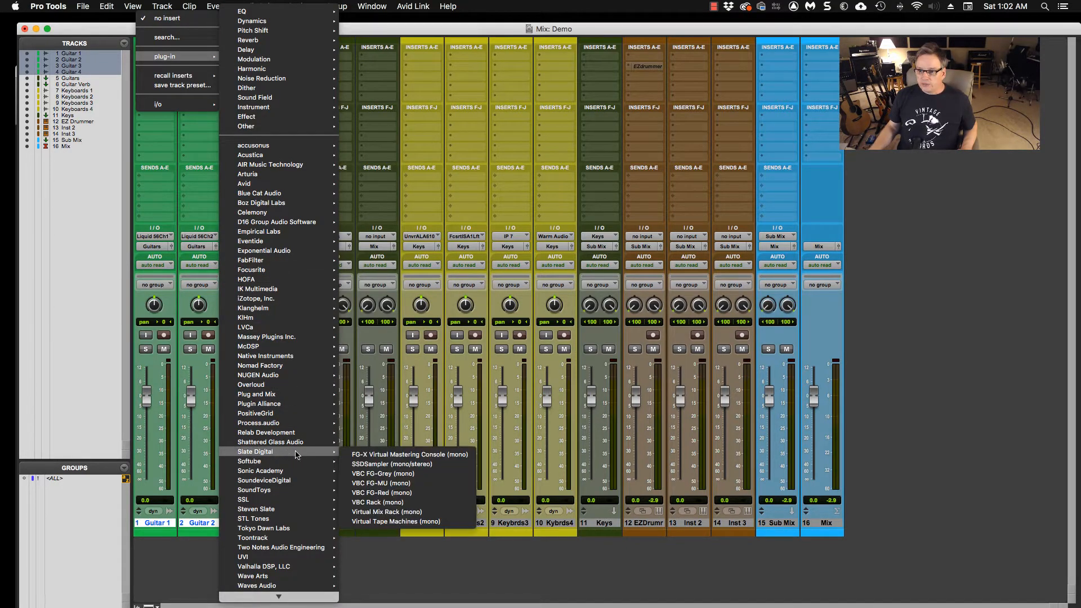
{"action": "left_click", "coordinate": [410, 512]}
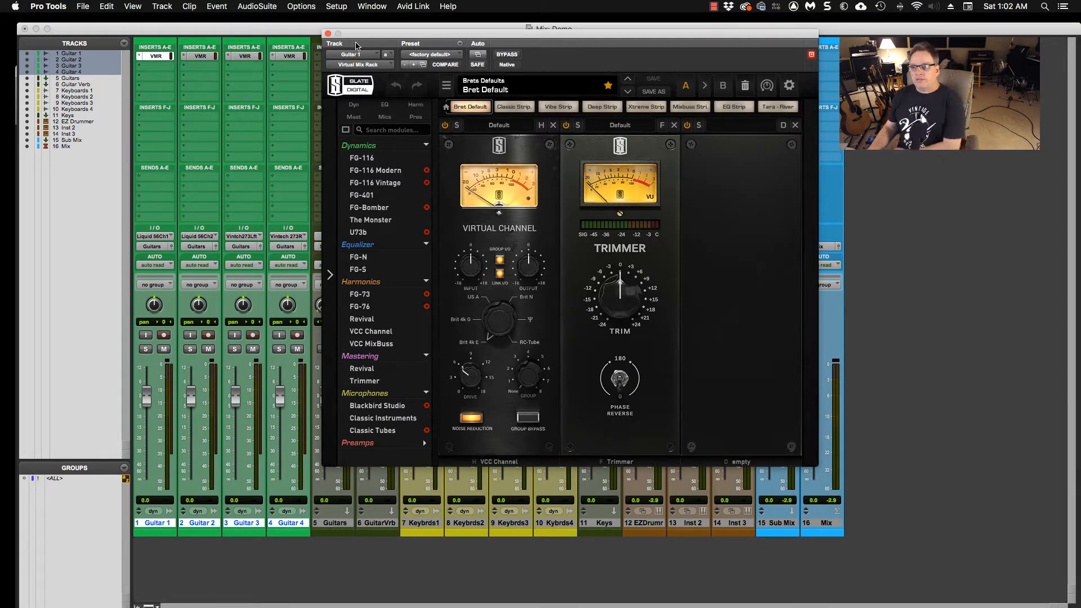
- Set Guitar 1's Virtual Channel console model to Brit N, raise its drive to the middle of the dial and close the plug-in
{"action": "left_click_drag", "start_coordinate": [353, 40], "coordinate": [382, 43]}
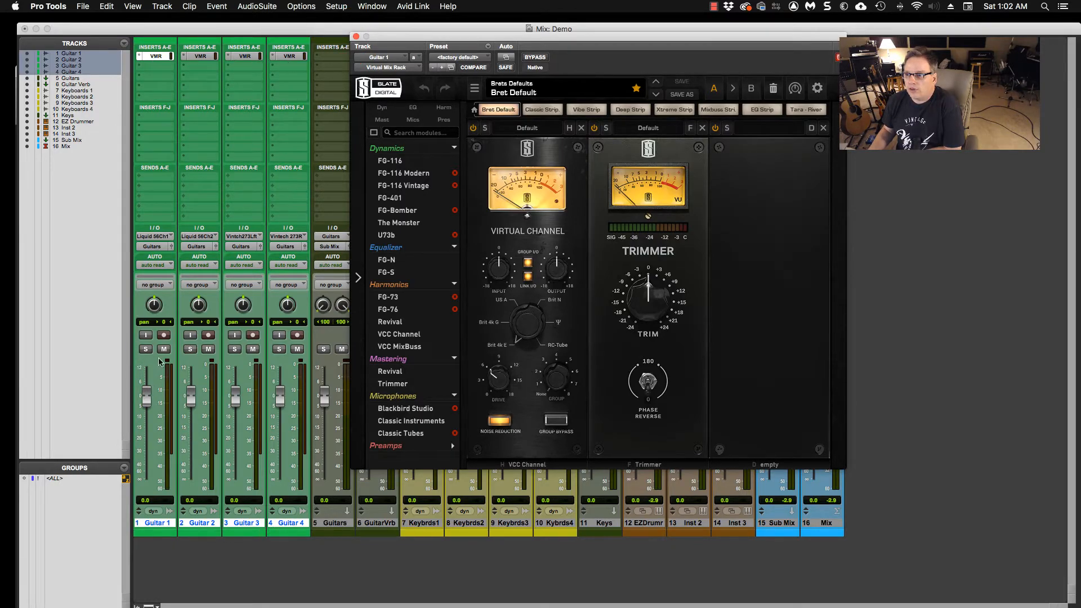
{"action": "left_click_drag", "start_coordinate": [524, 332], "coordinate": [484, 347]}
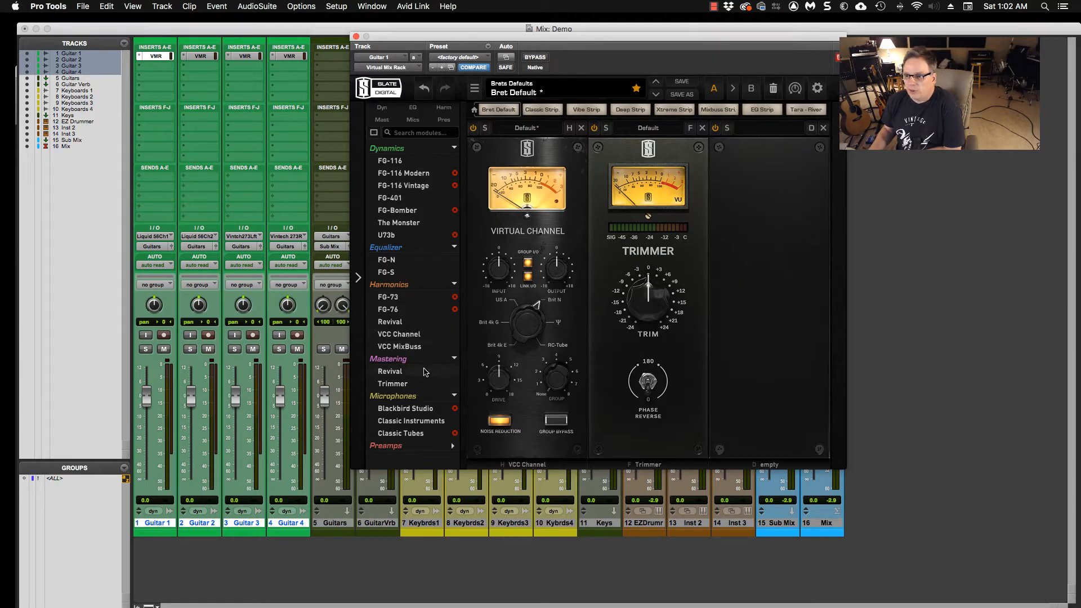
{"action": "left_click", "coordinate": [356, 37]}
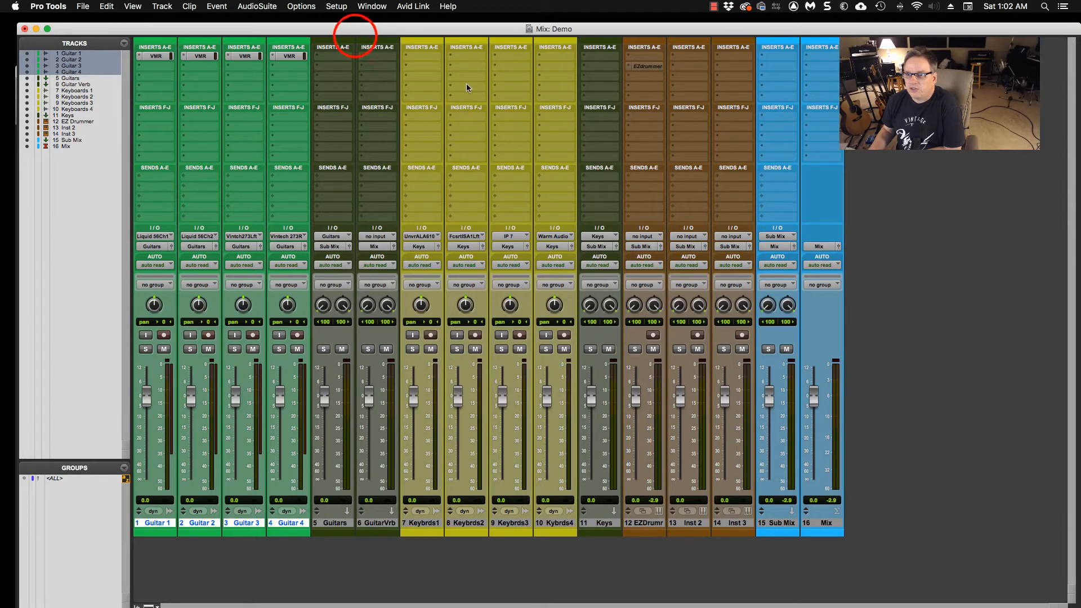
- Insert Slate Digital's Virtual Mix Rack (mono) in the first insert slot of all four Keyboards tracks and close the plug-in window
{"action": "left_click", "coordinate": [431, 523]}
{"action": "left_click", "coordinate": [556, 523], "text": "shift"}
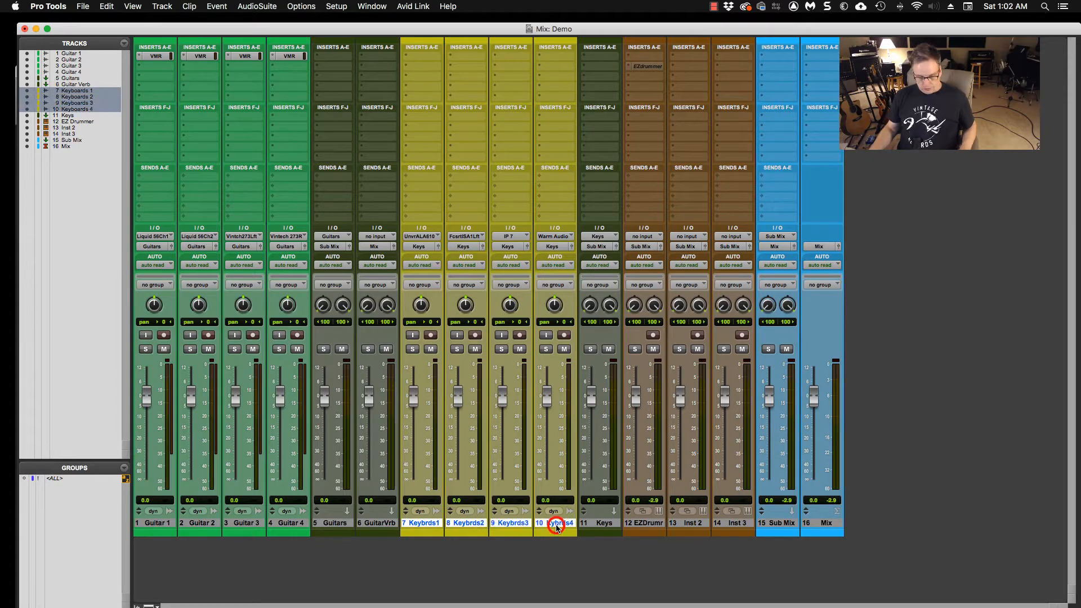
{"action": "left_click", "coordinate": [406, 53]}
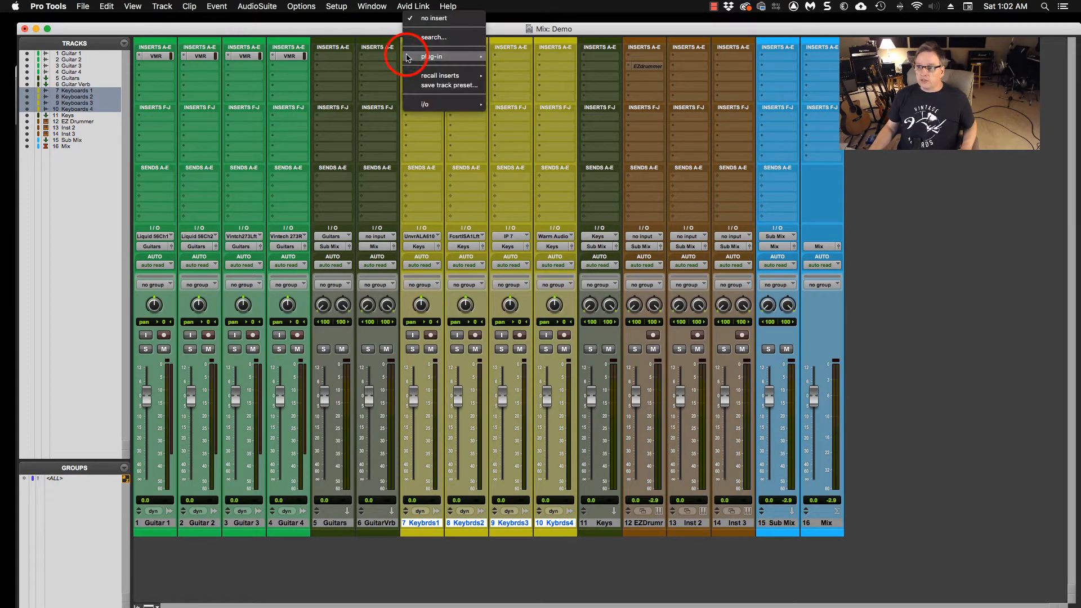
{"action": "mouse_move", "coordinate": [408, 58]}
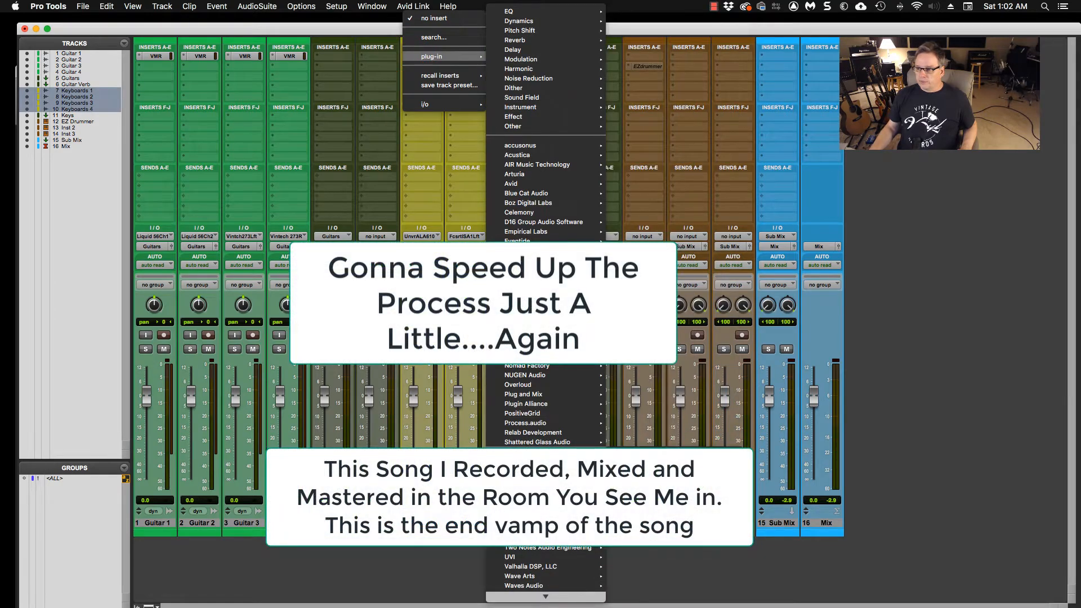
{"action": "left_click", "coordinate": [642, 508]}
{"action": "left_click", "coordinate": [356, 37]}
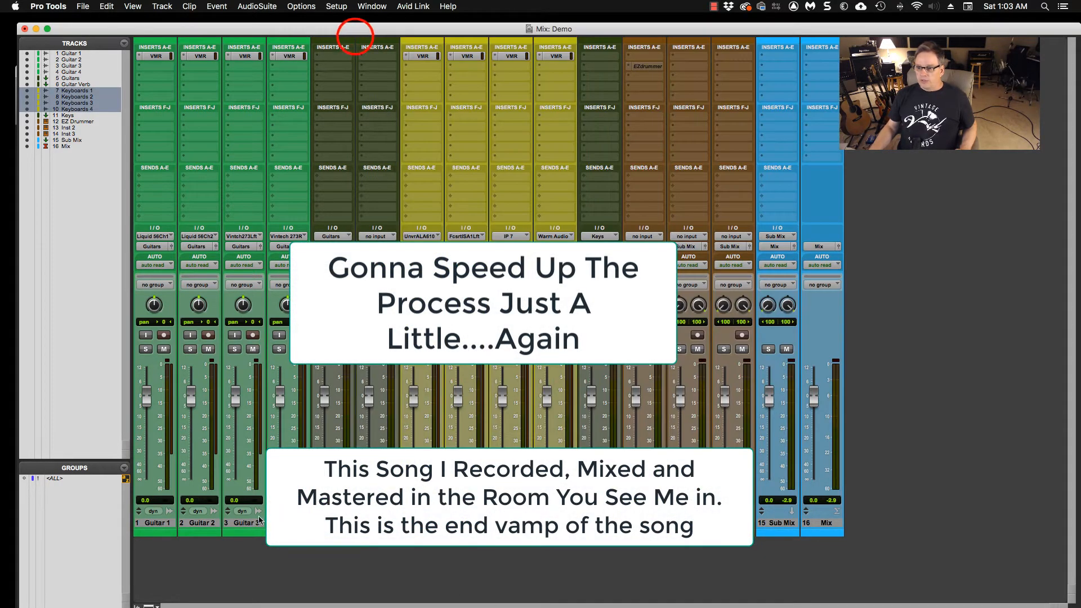
- Make the Virtual Mix Rack inserts on all the Guitar and Keyboards tracks inactive
{"action": "left_click", "coordinate": [159, 522], "text": "shift"}
{"action": "right_click", "coordinate": [292, 57]}
{"action": "left_click", "coordinate": [294, 67], "text": "alt+shift"}
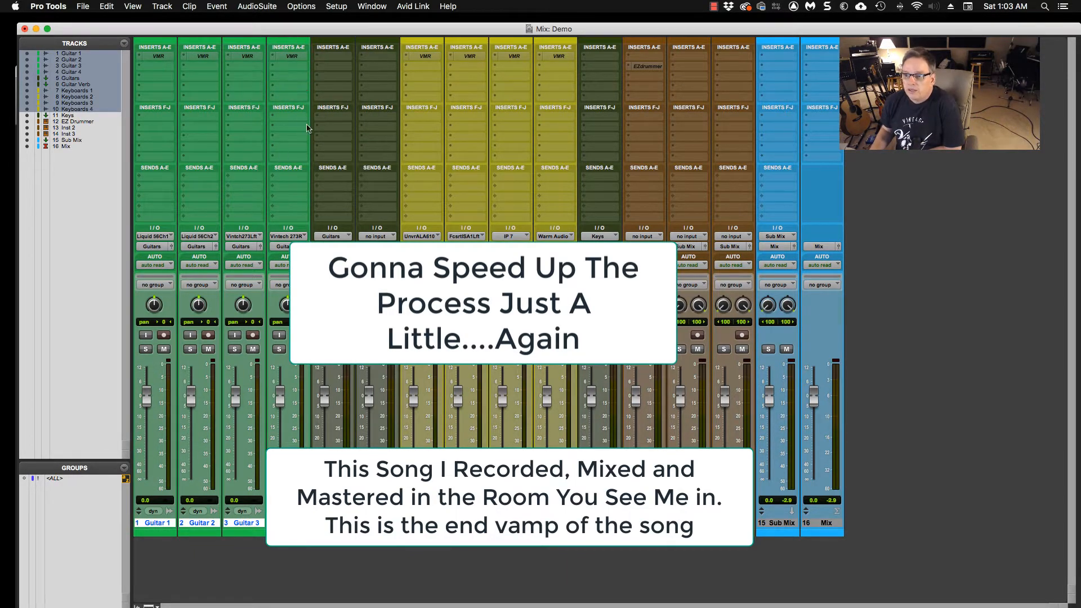
- Insert the D-Verb reverb plug-in in the second insert slot of the Guitar Verb track
{"action": "left_click", "coordinate": [363, 67]}
{"action": "left_click", "coordinate": [620, 99]}
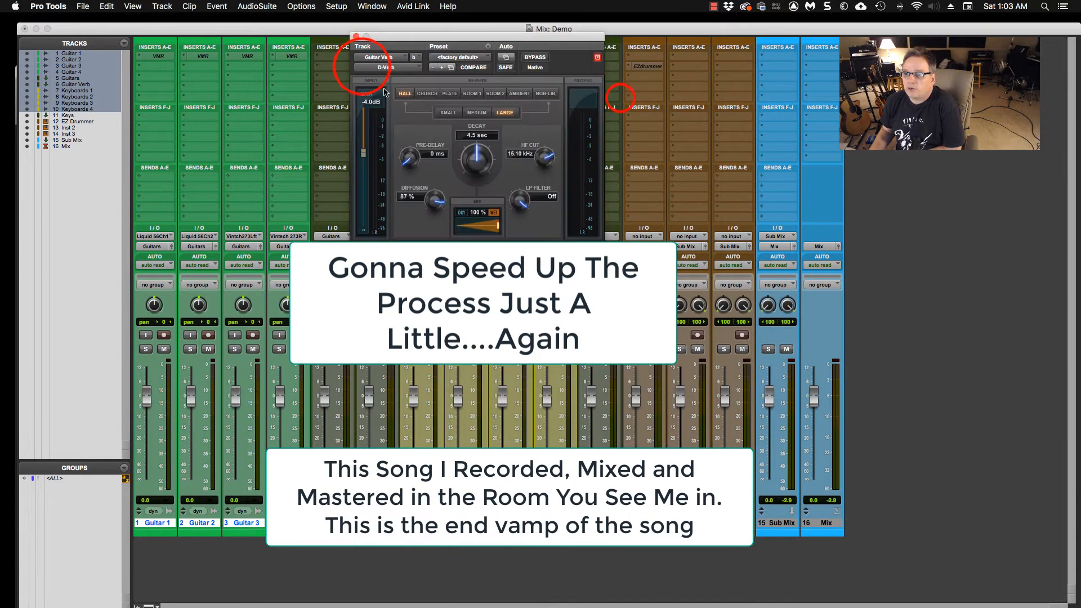
- Lower the D-Verb's decay and HF cut, set its reverb size to Medium and close the plug-in window
{"action": "left_click_drag", "start_coordinate": [473, 156], "coordinate": [476, 183]}
{"action": "left_click", "coordinate": [476, 112]}
{"action": "left_click_drag", "start_coordinate": [541, 155], "coordinate": [538, 199]}
{"action": "left_click", "coordinate": [356, 36]}
- Insert the multichannel Ozone 9 dynamics plug-in in the fifth insert slot of the Sub Mix track
{"action": "left_click", "coordinate": [763, 96]}
{"action": "mouse_move", "coordinate": [805, 97]}
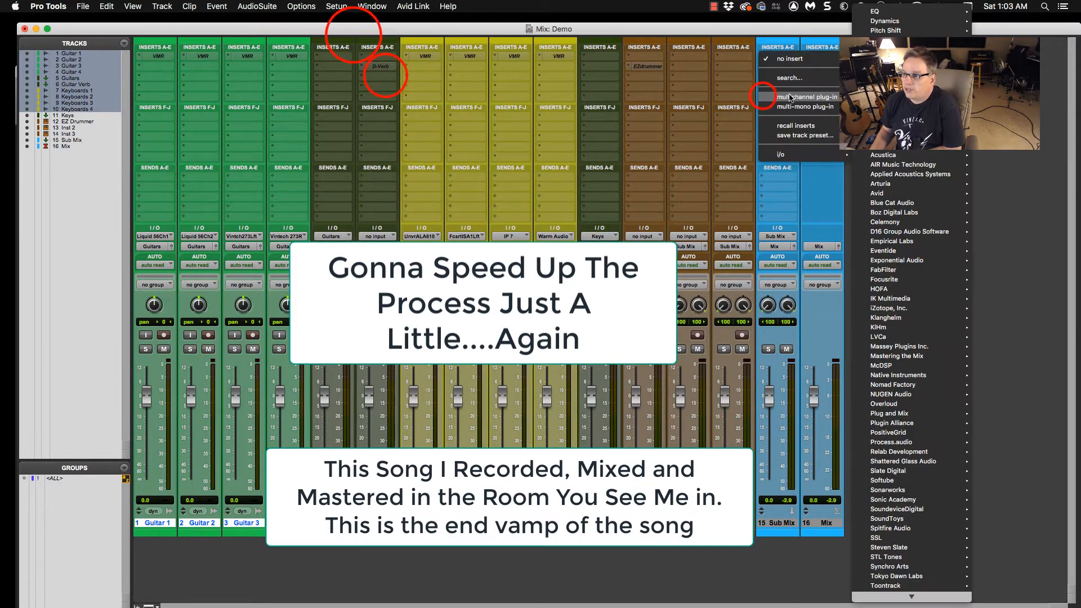
{"action": "mouse_move", "coordinate": [898, 20]}
{"action": "scroll", "coordinate": [782, 445], "scroll_direction": "down", "scroll_amount": 20}
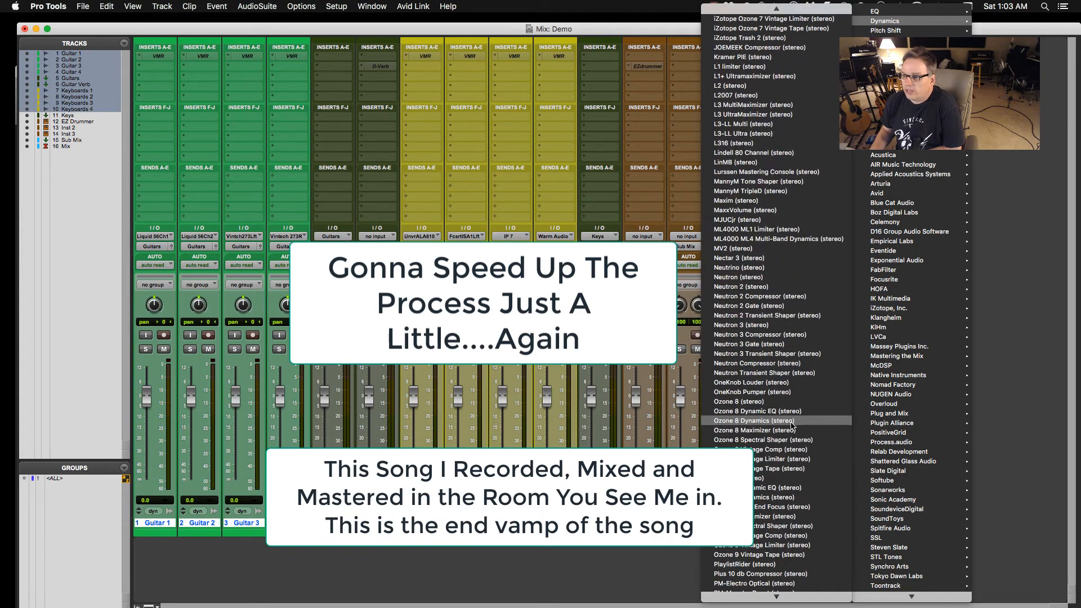
{"action": "left_click", "coordinate": [779, 441]}
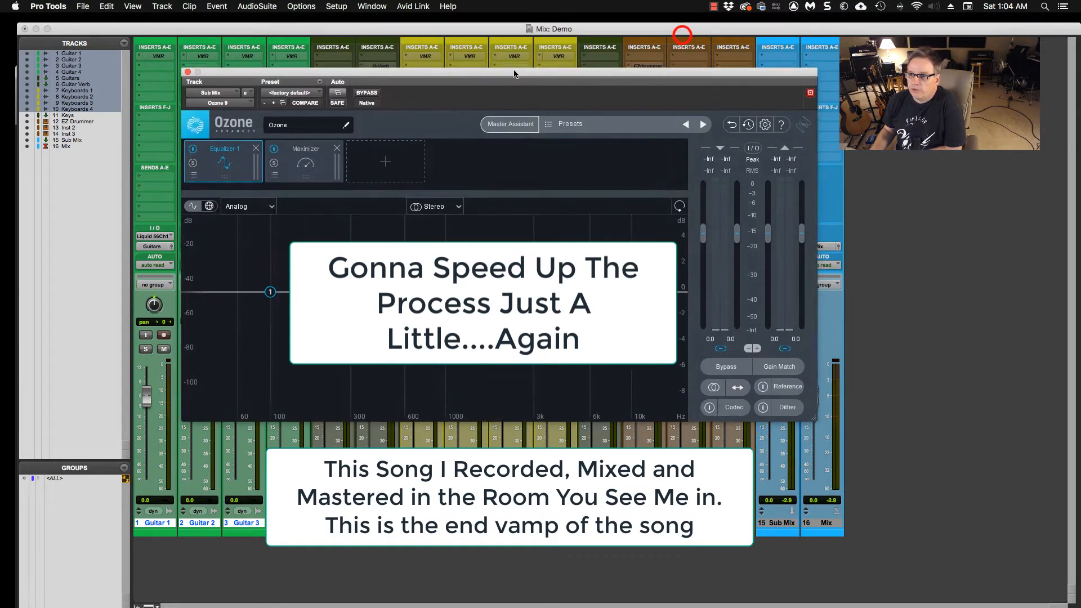
- Keep only the Maximizer module in Ozone 9, set to IRC IV mode, and make the closed Sub Mix insert inactive
{"action": "left_click", "coordinate": [208, 371]}
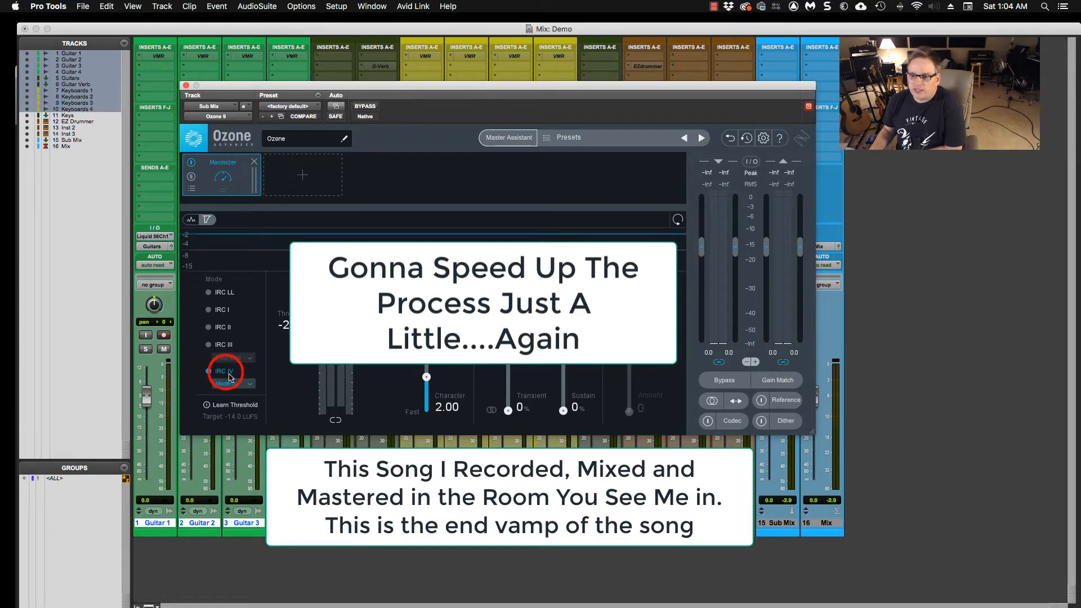
{"action": "left_click", "coordinate": [186, 85]}
{"action": "right_click", "coordinate": [768, 96]}
{"action": "left_click", "coordinate": [788, 108]}
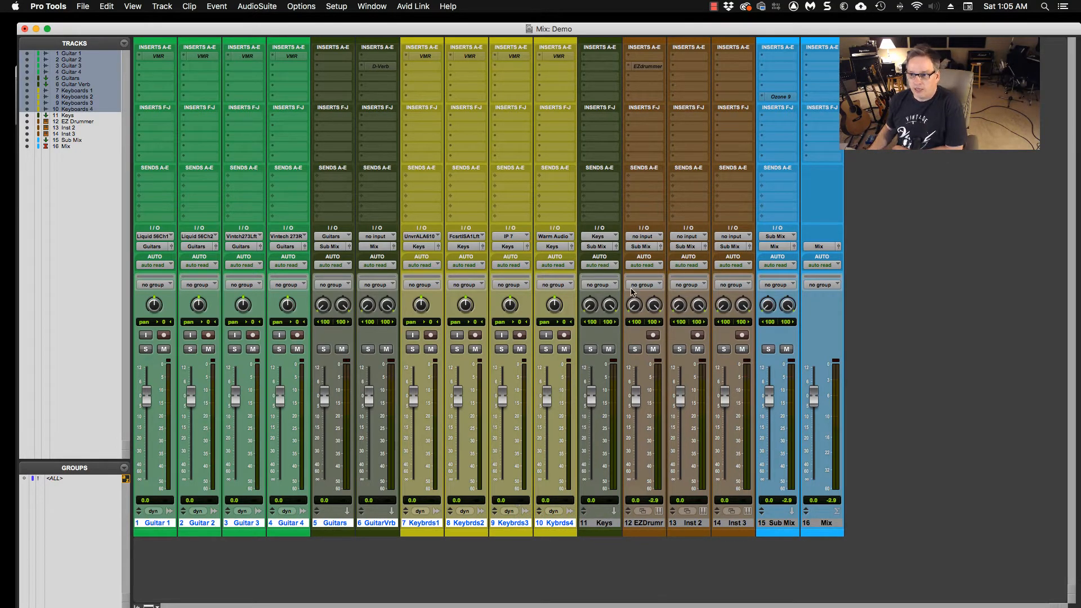
- Save the Demo session
{"action": "left_click_drag", "start_coordinate": [379, 28], "coordinate": [377, 27]}
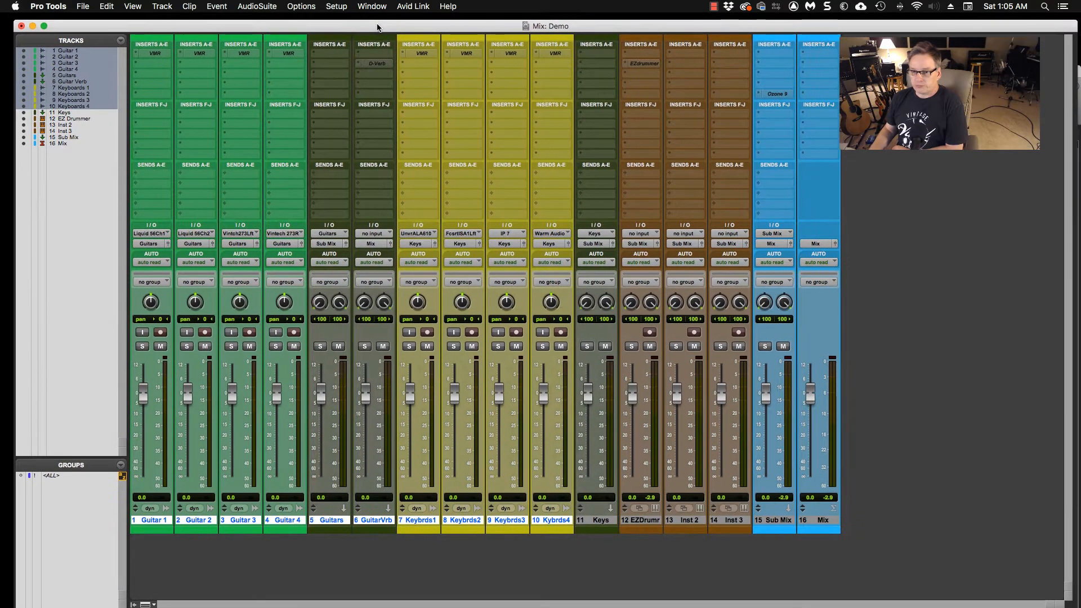
{"action": "left_click", "coordinate": [83, 6]}
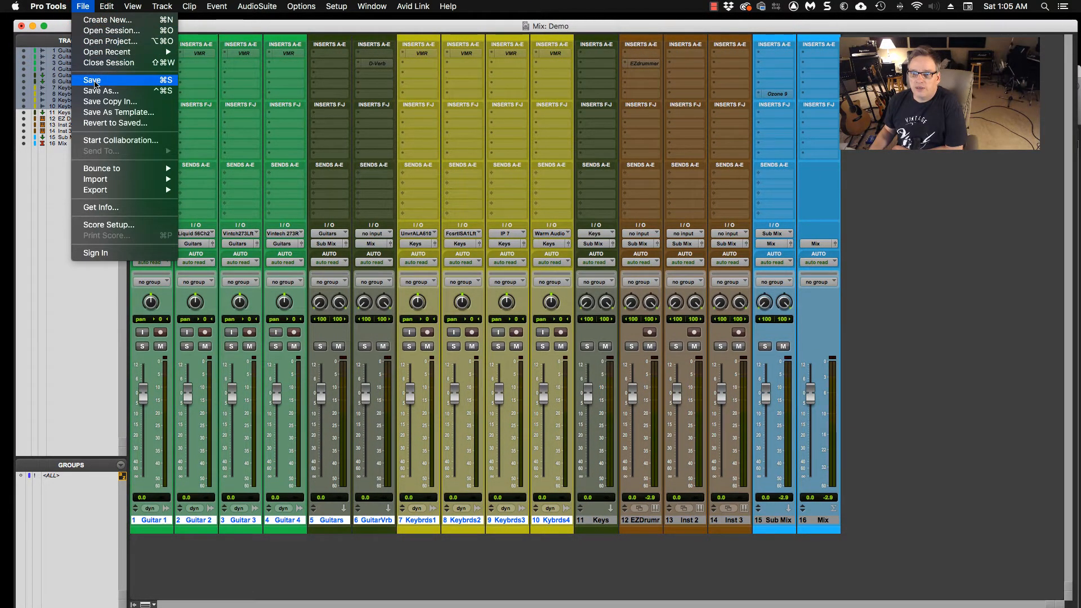
{"action": "left_click", "coordinate": [94, 79]}
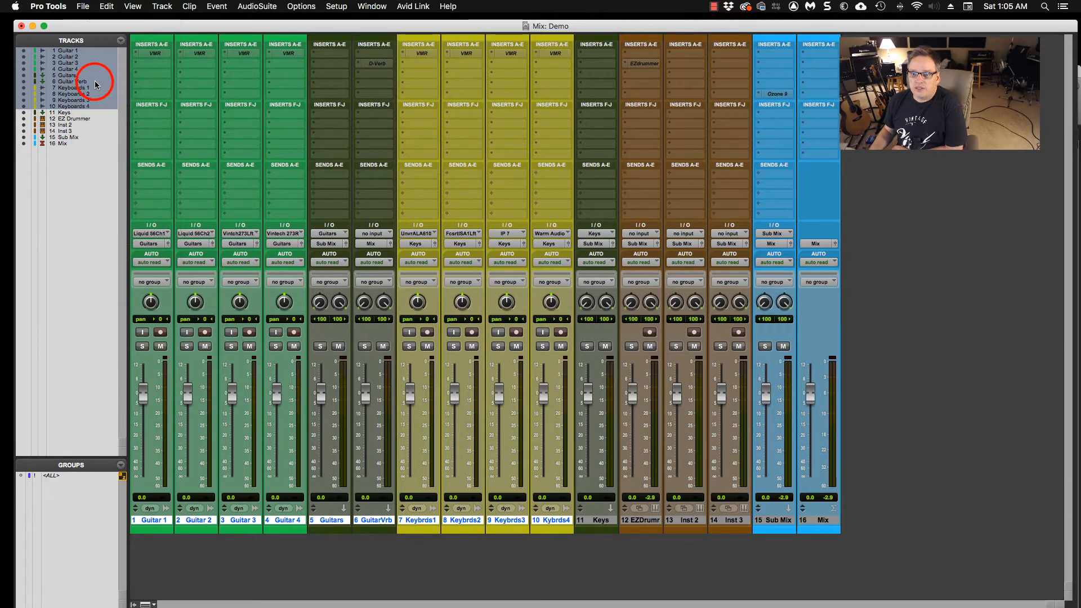
- Begin saving the session as a template and place the template dialog over the mixer
{"action": "left_click", "coordinate": [85, 7]}
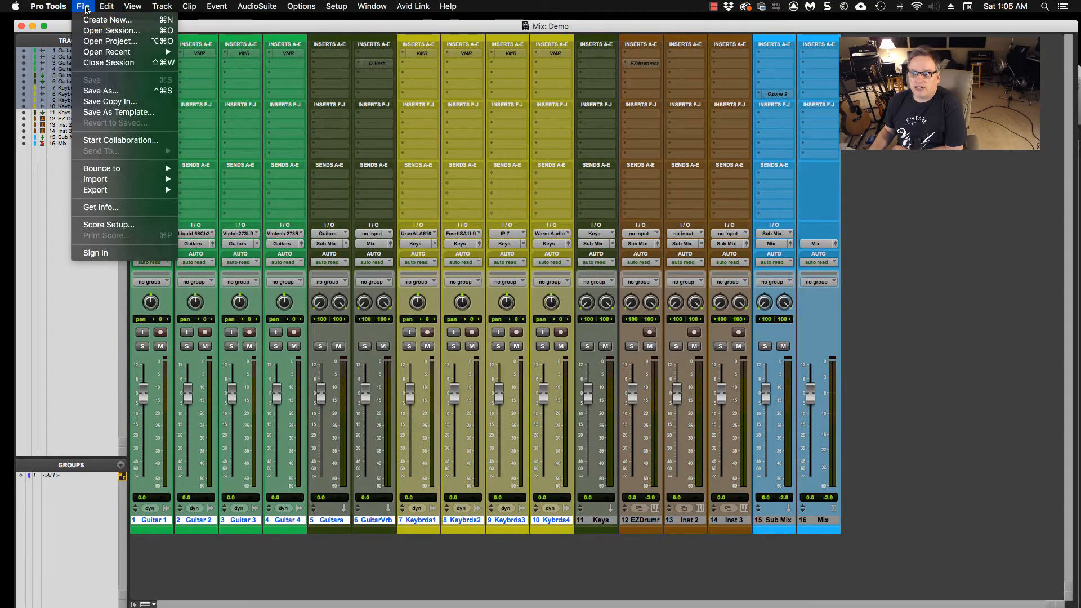
{"action": "left_click", "coordinate": [86, 8]}
{"action": "left_click", "coordinate": [86, 8]}
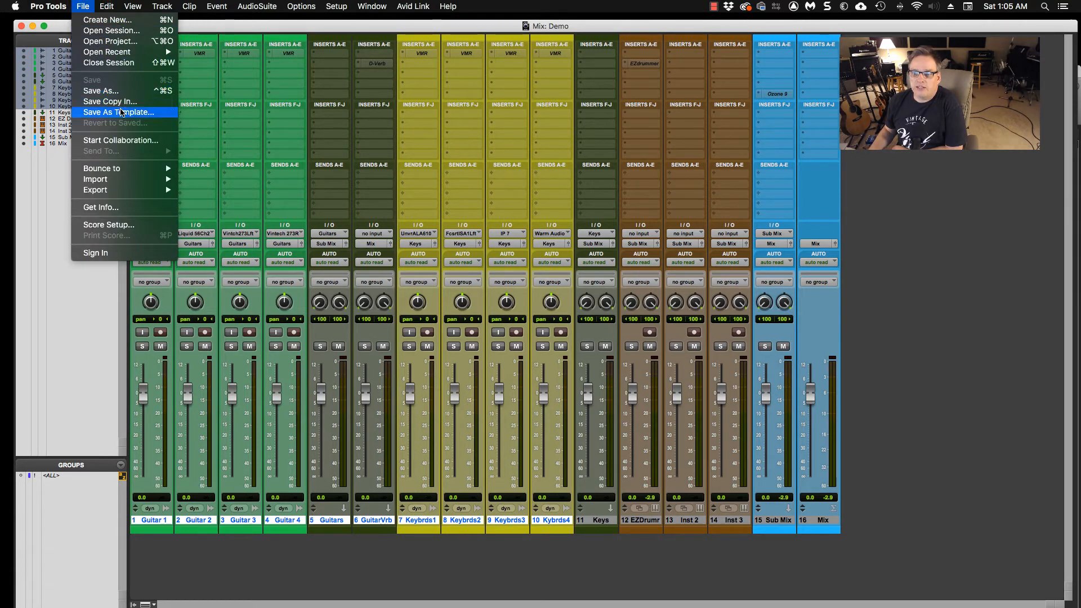
{"action": "left_click", "coordinate": [120, 111]}
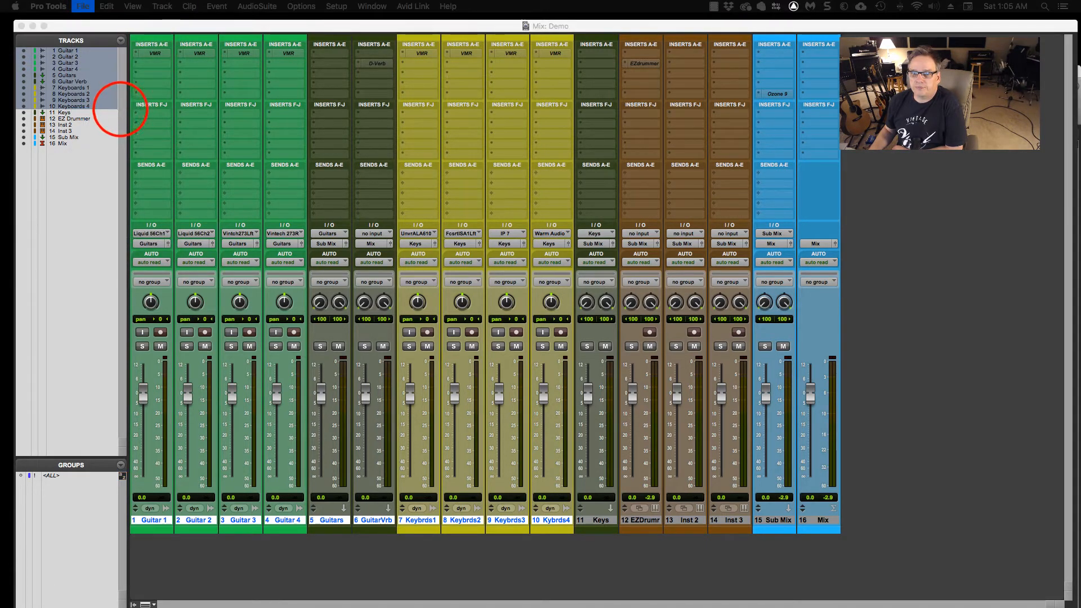
{"action": "left_click_drag", "start_coordinate": [2, 204], "coordinate": [485, 187]}
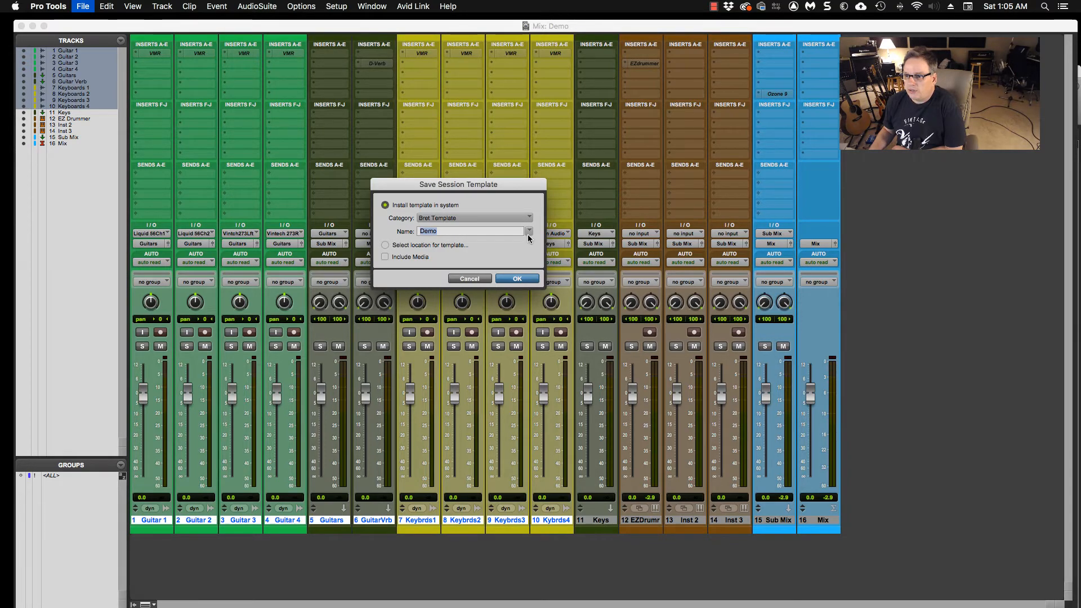
- Choose Guitar as the category for the session template
{"action": "left_click", "coordinate": [528, 219]}
{"action": "left_click", "coordinate": [528, 218]}
{"action": "left_click", "coordinate": [528, 218]}
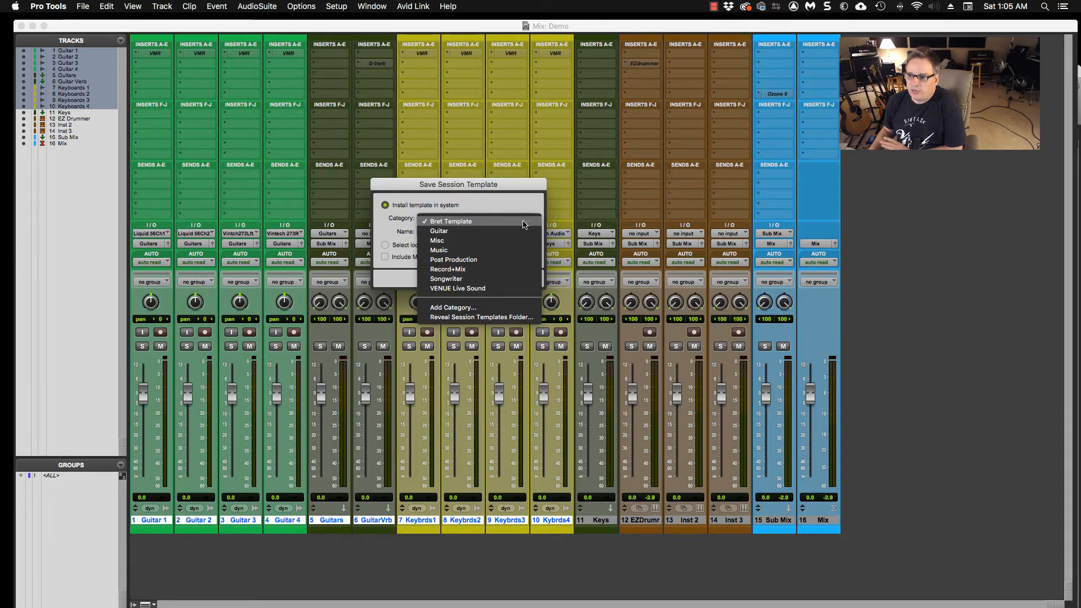
{"action": "left_click", "coordinate": [496, 235]}
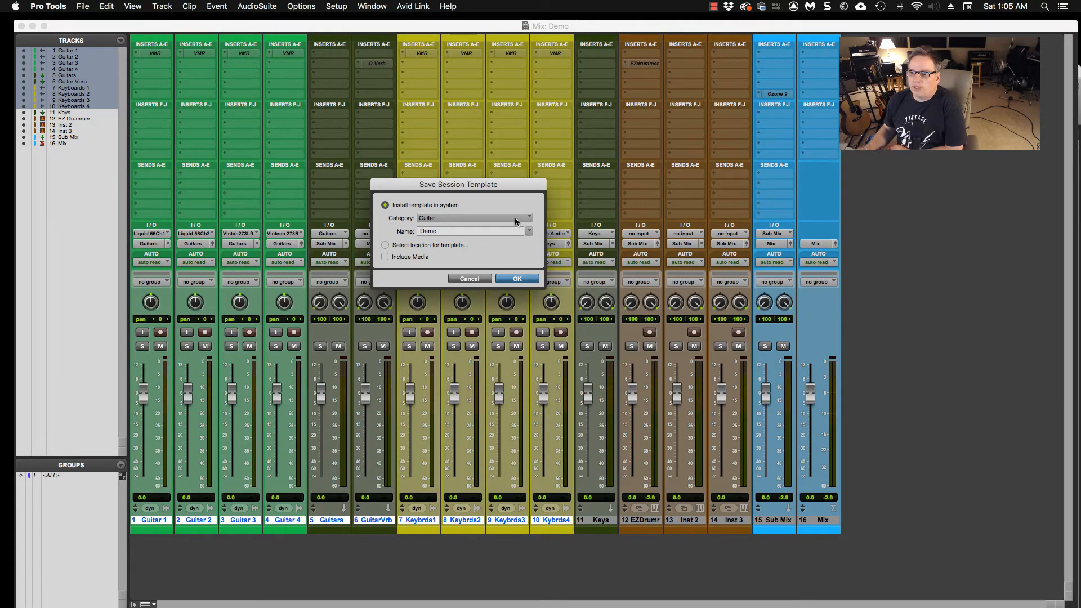
{"action": "left_click", "coordinate": [514, 217]}
{"action": "left_click", "coordinate": [520, 219]}
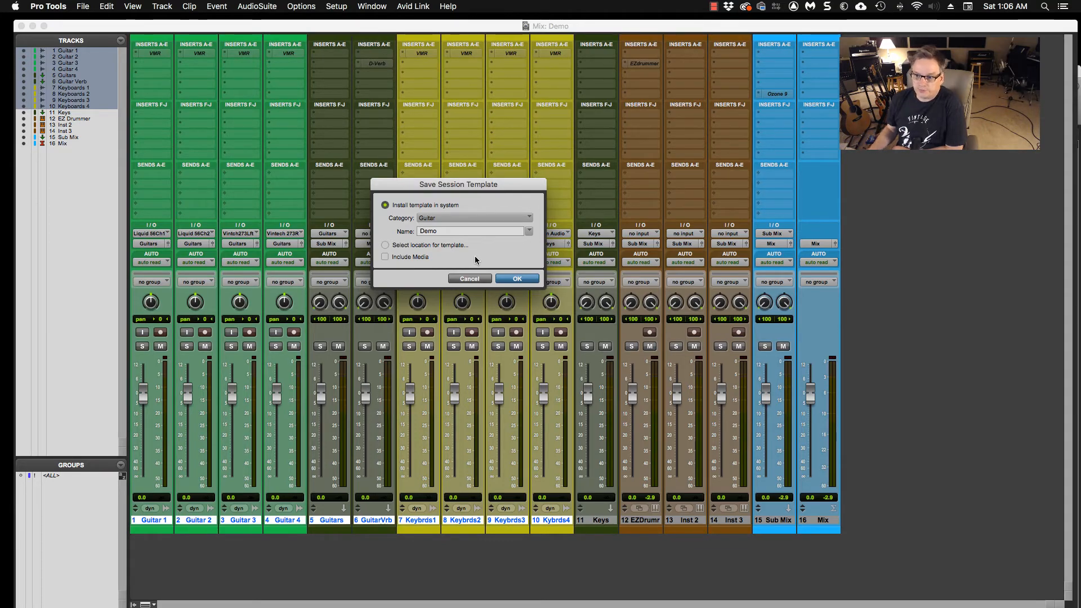
- Add a template category named Demo Category and install the session template in it under the name Demo
{"action": "left_click", "coordinate": [525, 218]}
{"action": "left_click", "coordinate": [481, 296]}
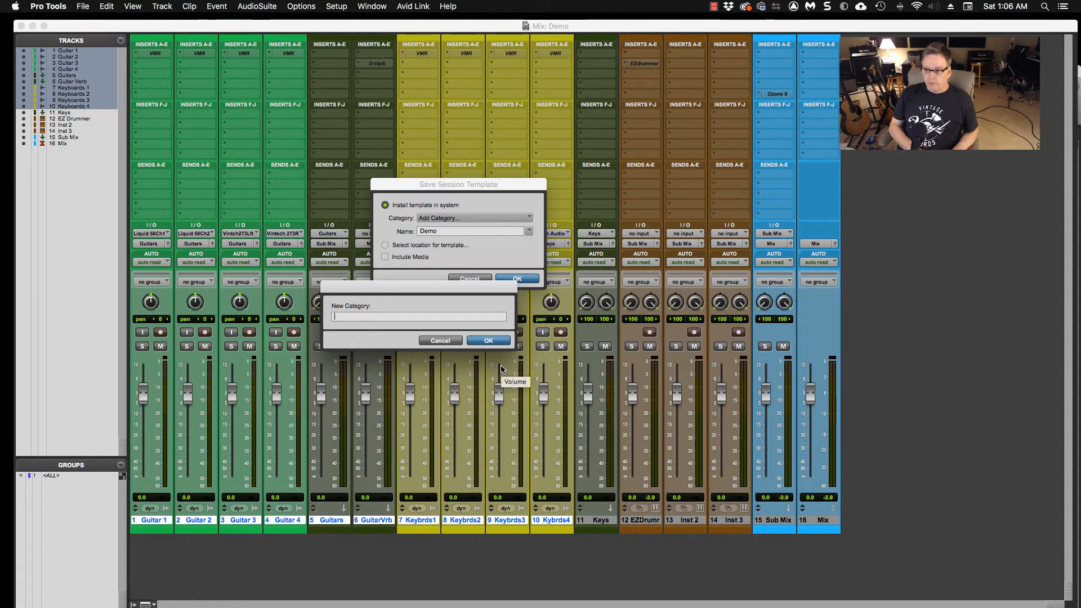
{"action": "type", "text": "Demo Category"}
{"action": "left_click", "coordinate": [488, 340]}
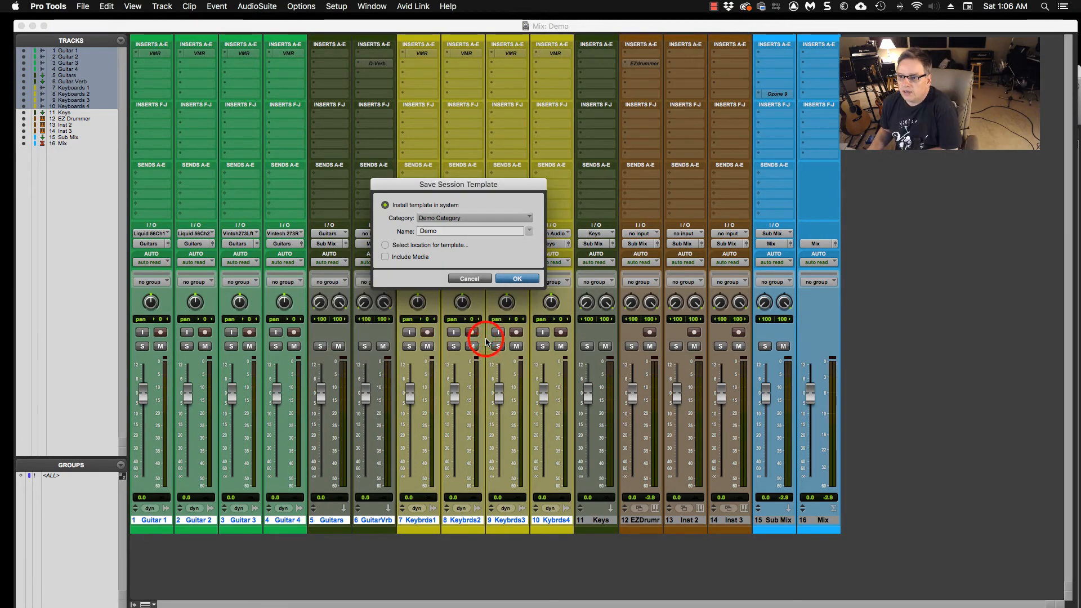
{"action": "left_click", "coordinate": [529, 218]}
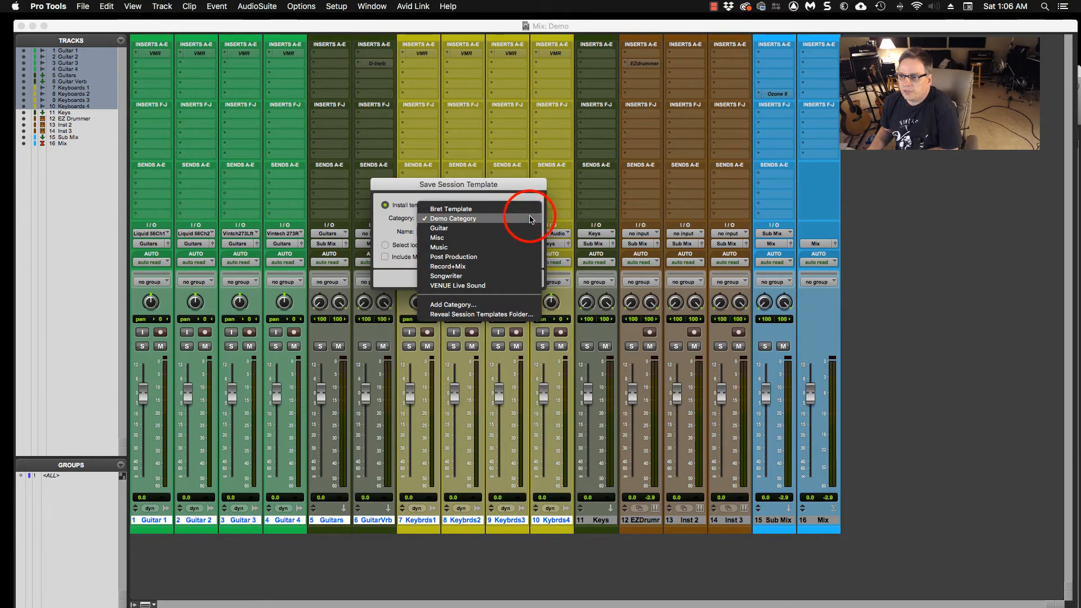
{"action": "left_click", "coordinate": [530, 217]}
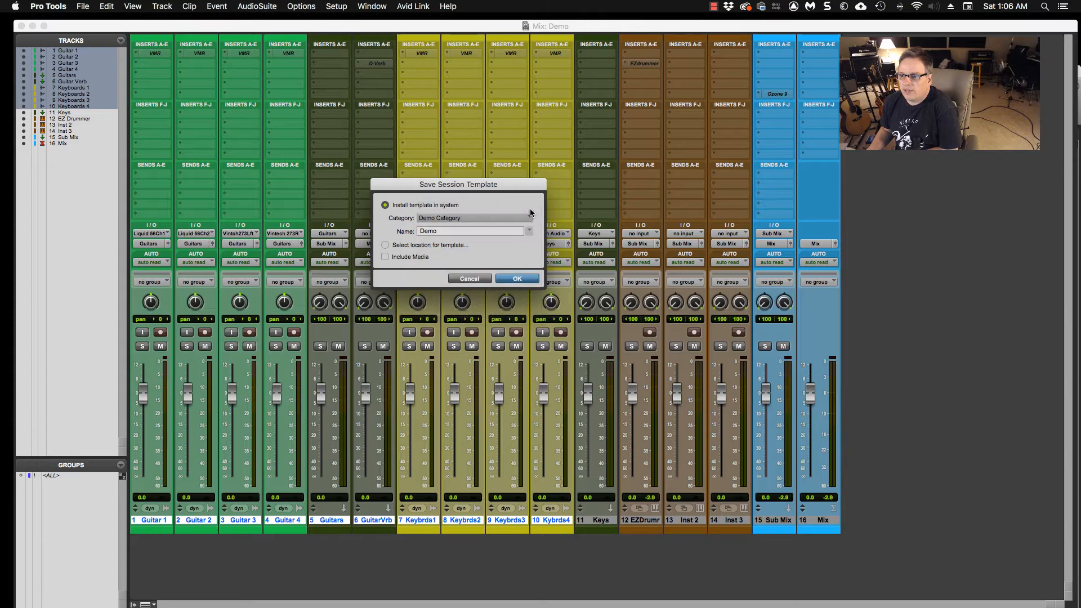
{"action": "left_click", "coordinate": [518, 279]}
- Save the Demo session once more and close it
{"action": "left_click", "coordinate": [83, 6]}
{"action": "left_click", "coordinate": [91, 80]}
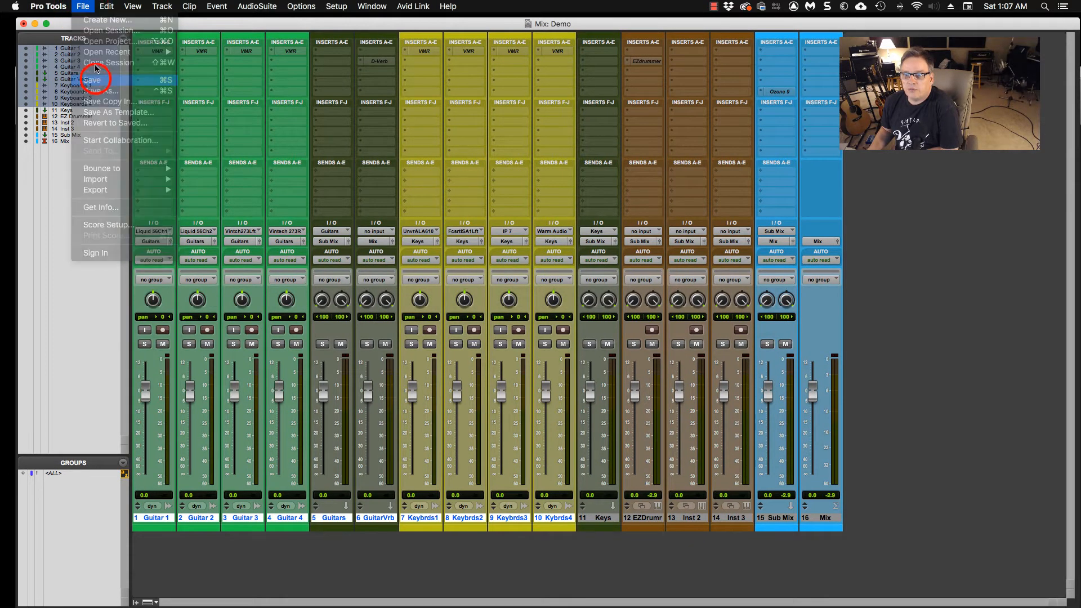
{"action": "left_click", "coordinate": [83, 6]}
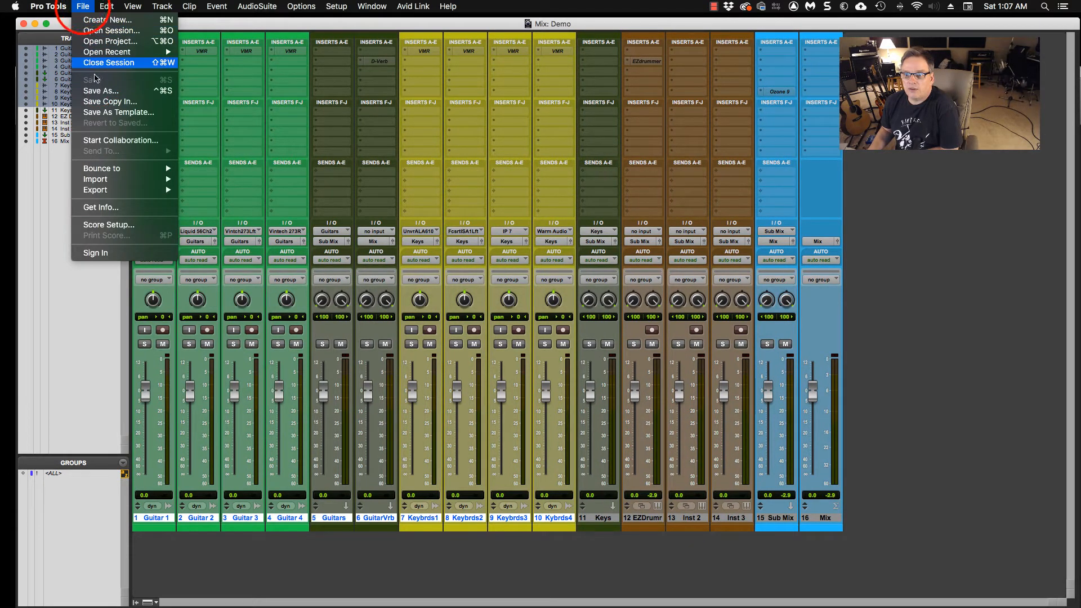
{"action": "left_click", "coordinate": [92, 63]}
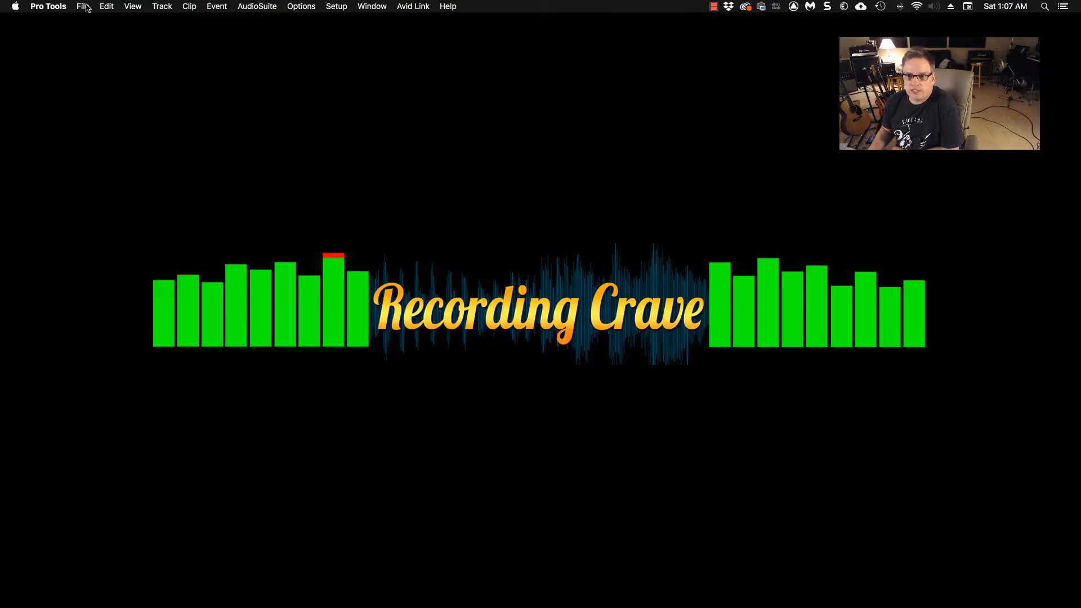
- Set up a new local session based on the Demo template from the Demo Category template group
{"action": "left_click", "coordinate": [88, 8]}
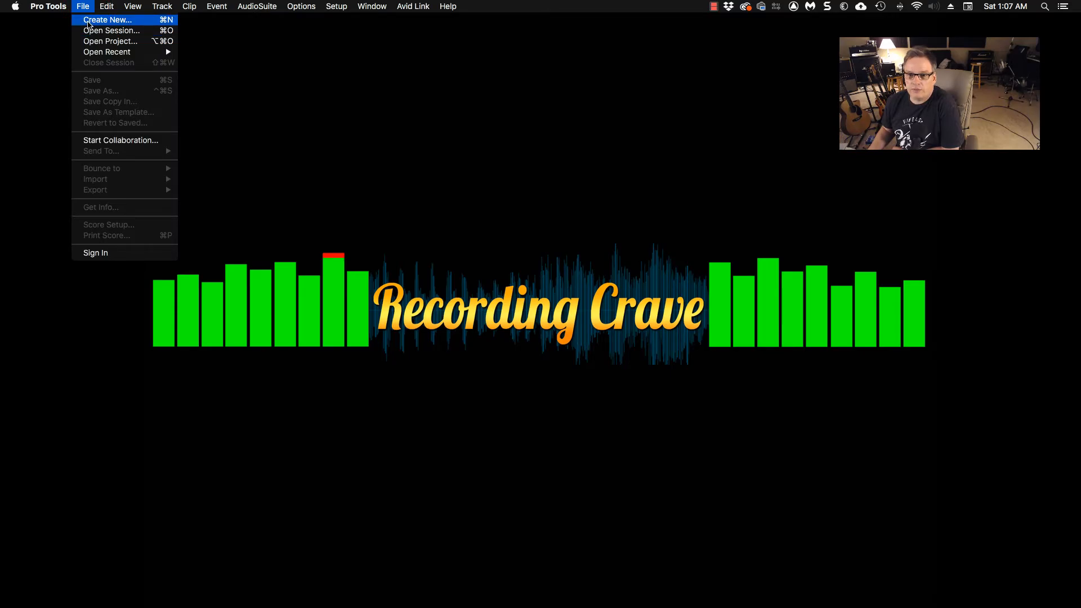
{"action": "left_click", "coordinate": [89, 22]}
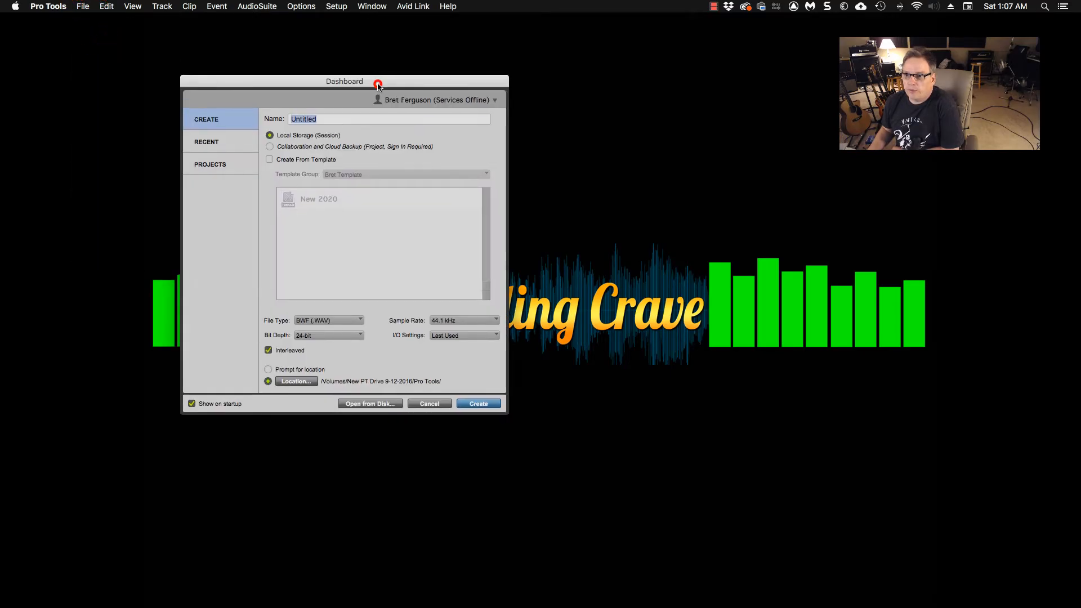
{"action": "left_click_drag", "start_coordinate": [377, 86], "coordinate": [383, 82]}
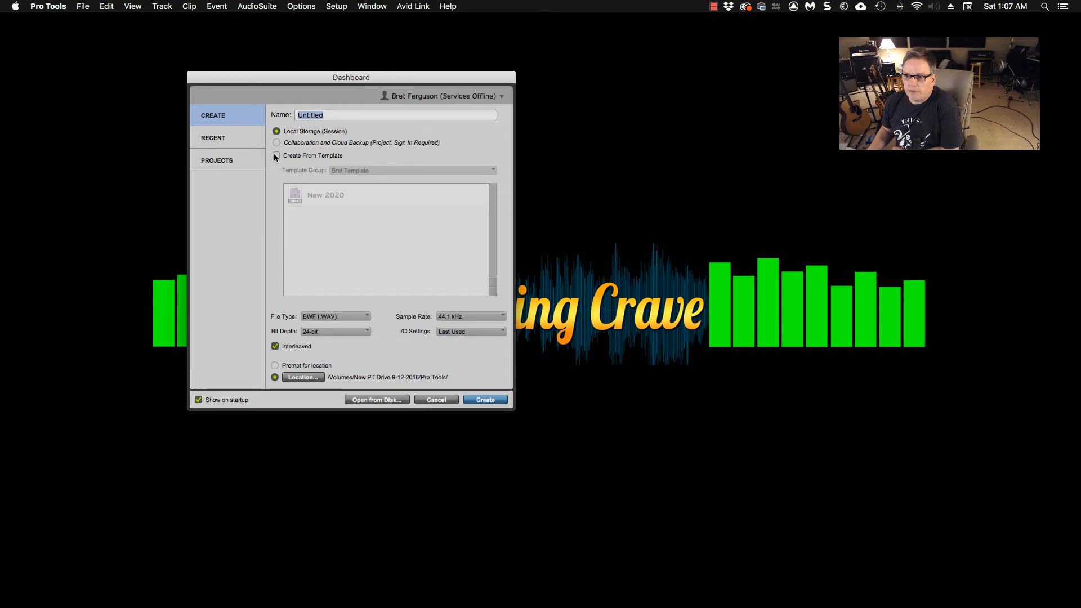
{"action": "left_click", "coordinate": [276, 155]}
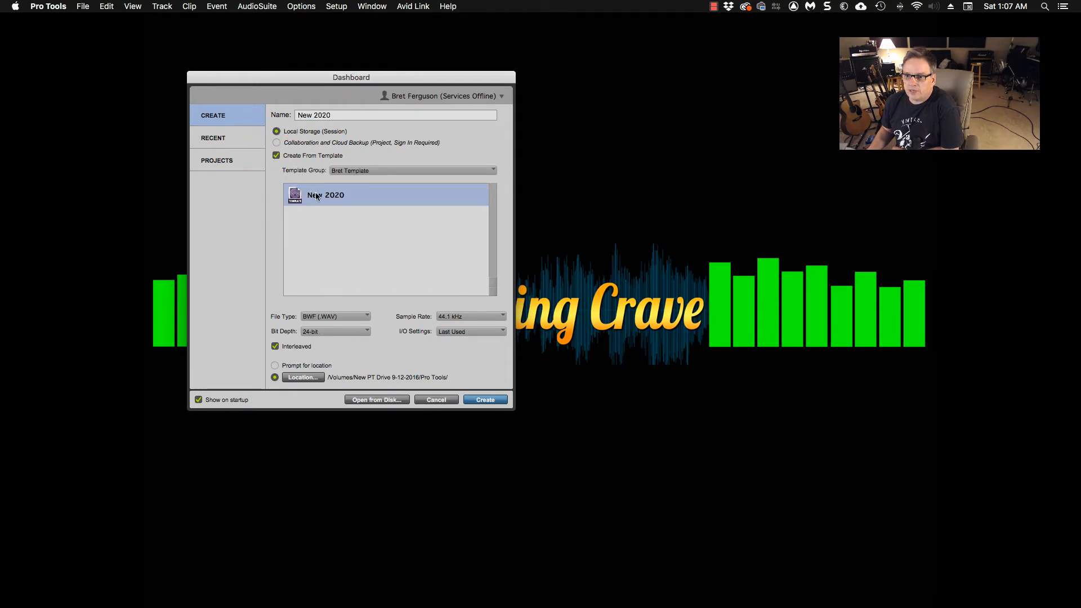
{"action": "left_click", "coordinate": [490, 170]}
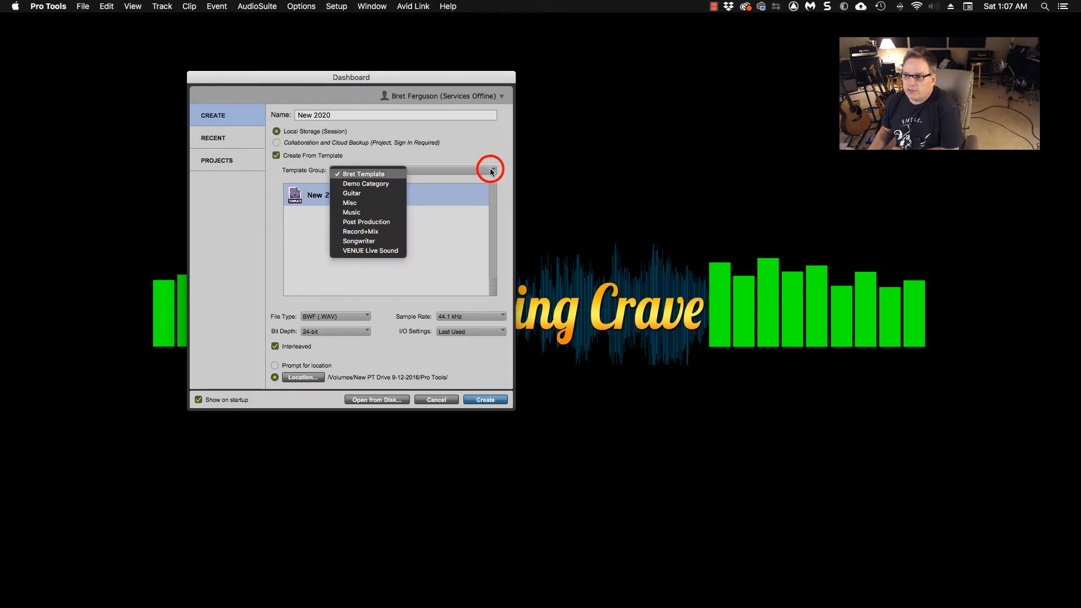
{"action": "left_click", "coordinate": [388, 183]}
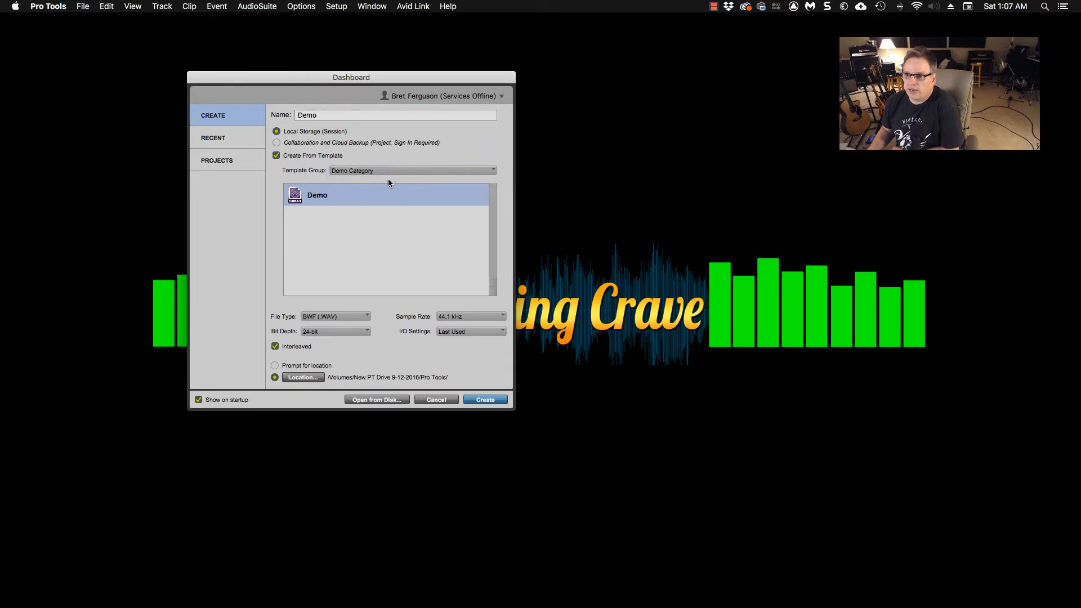
- Name the new session My Song and create it
{"action": "double_click", "coordinate": [320, 114]}
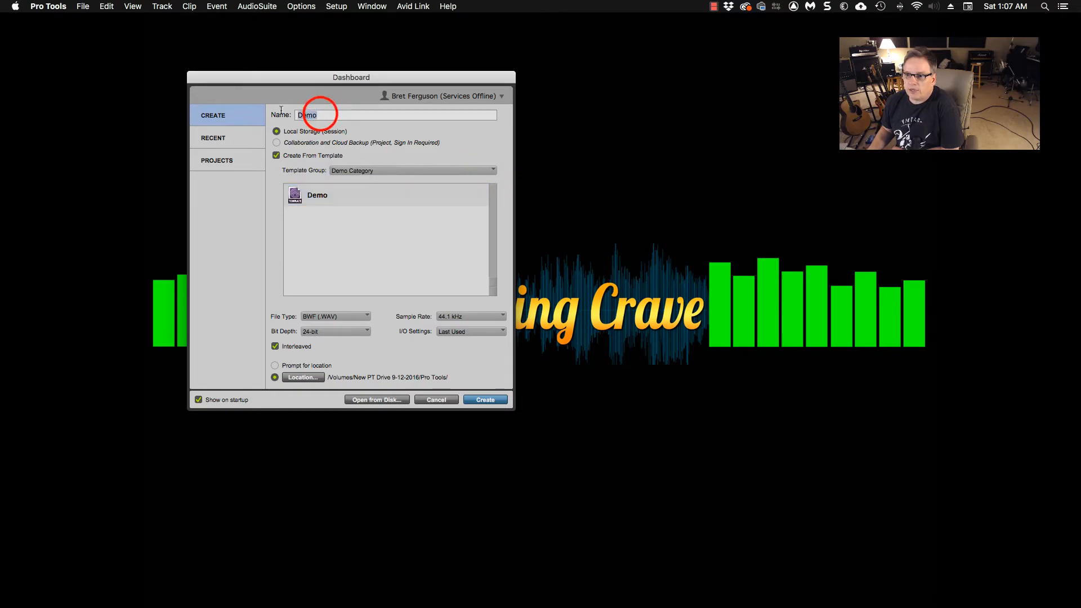
{"action": "type", "text": "My Song"}
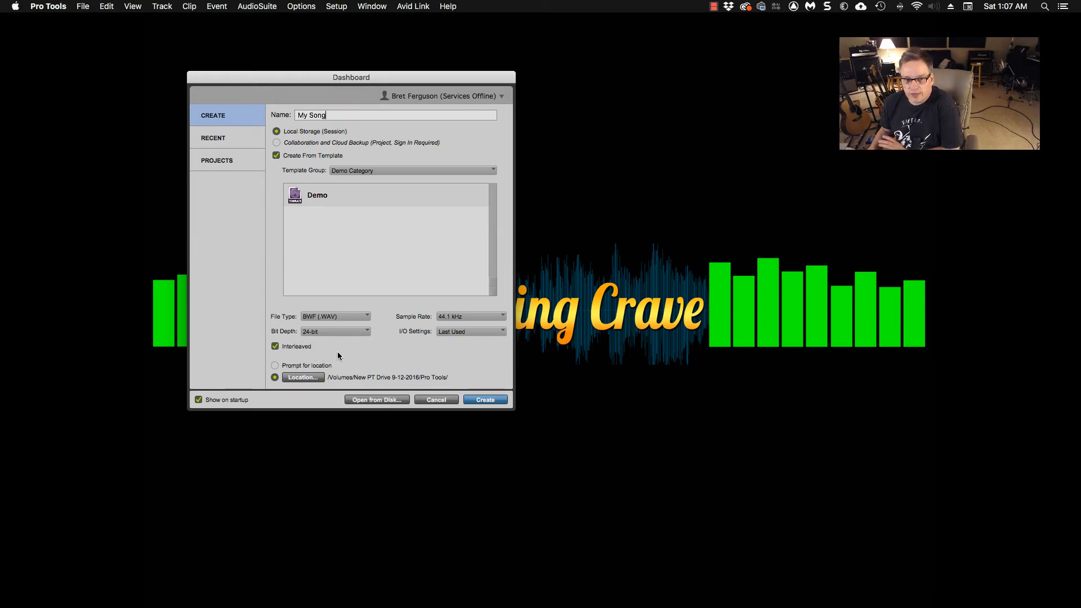
{"action": "left_click", "coordinate": [477, 401]}
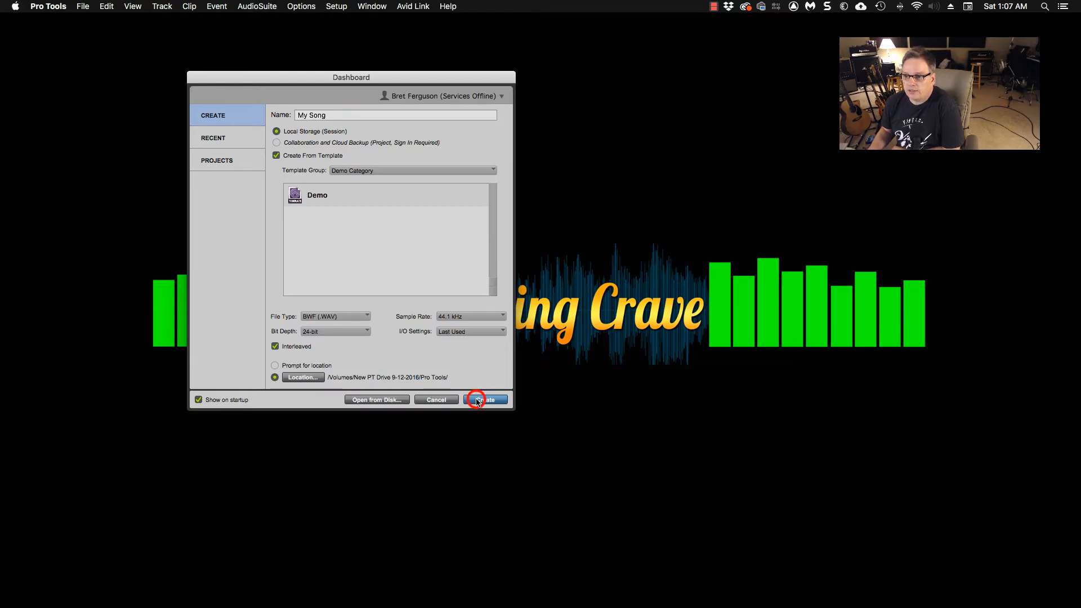